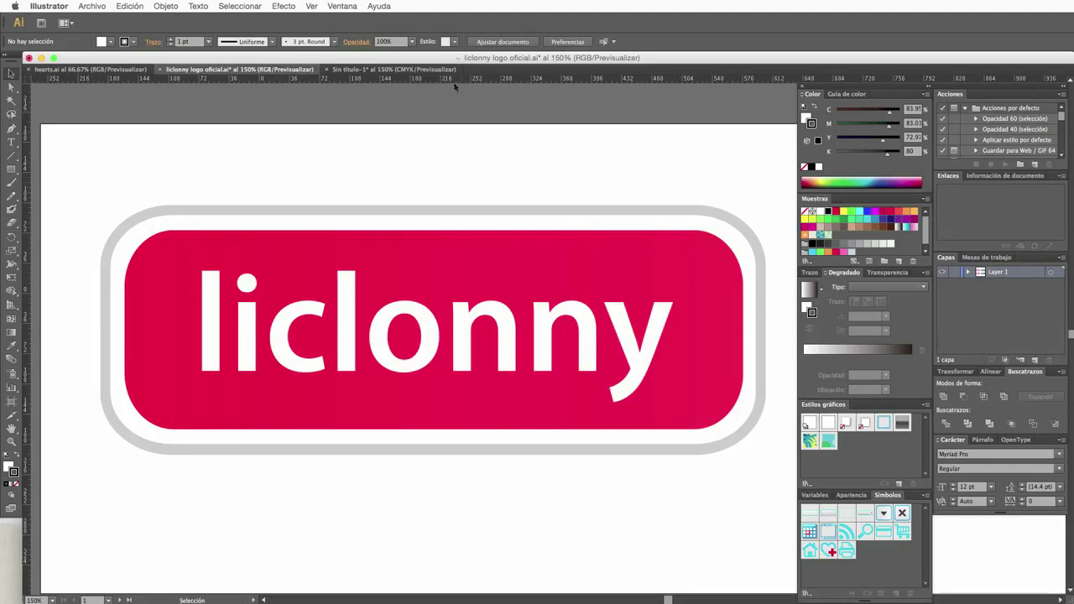
# Switch from the Sin título-1 logo collage to the hearts.ai document.
pyautogui.click(416, 69)
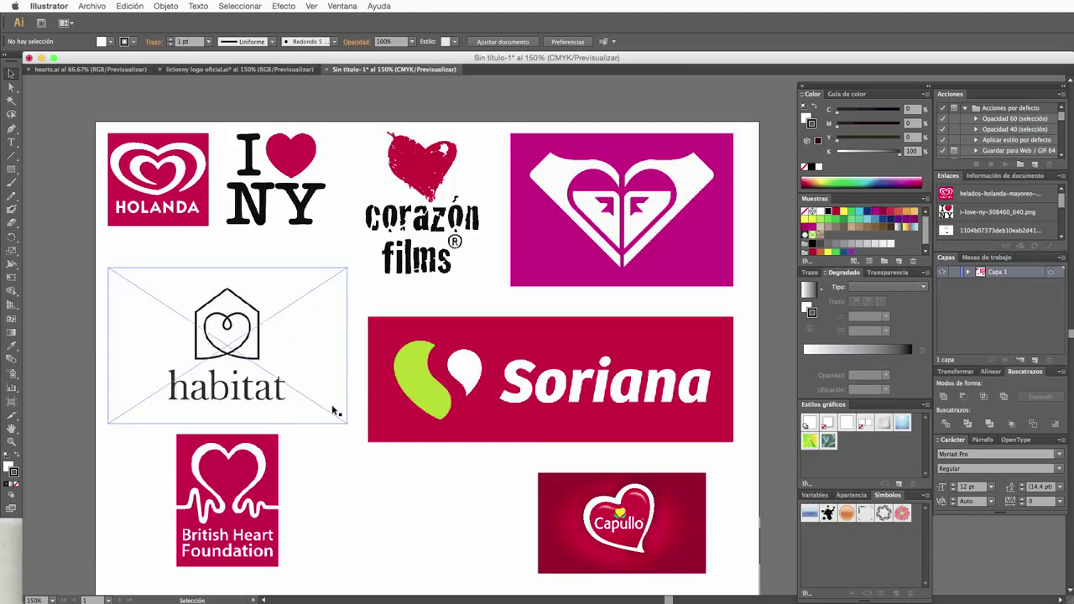
pyautogui.click(101, 72)
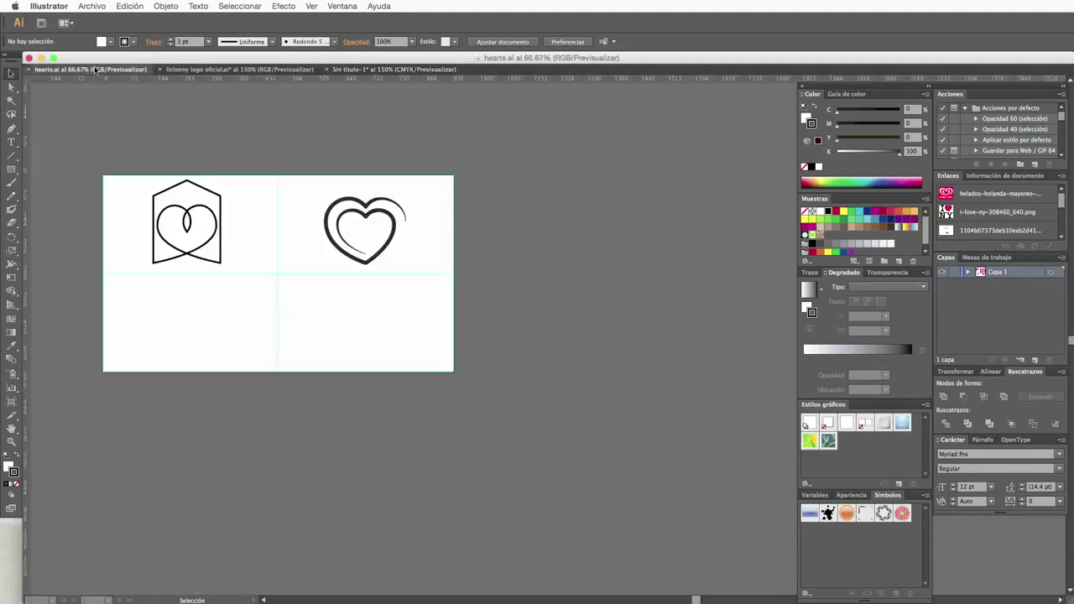
# Zoom in on the empty lower area of the hearts artboard.
pyautogui.click(11, 442)
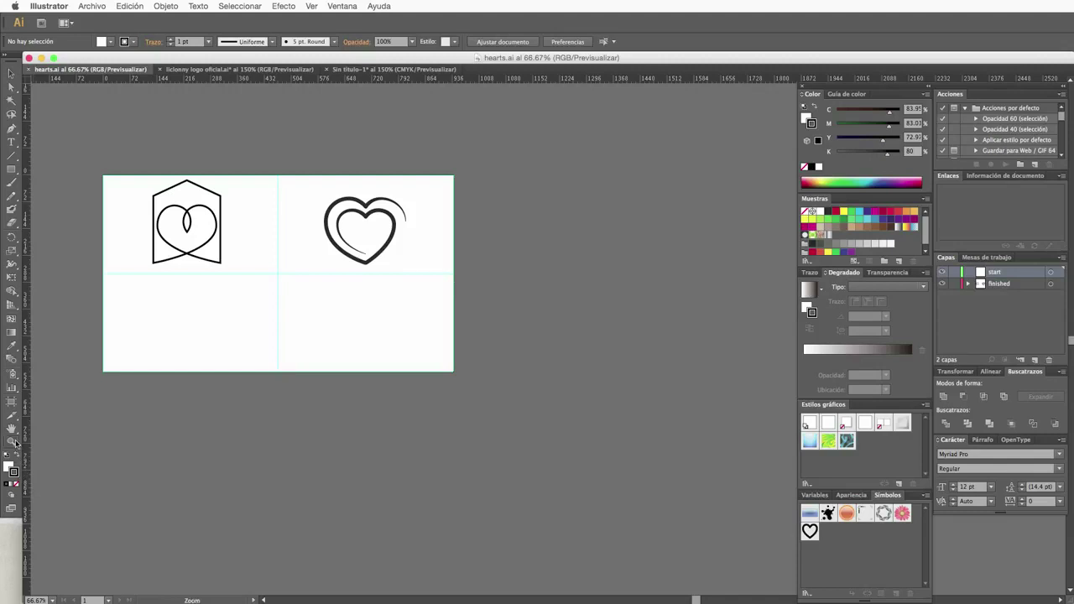
pyautogui.click(313, 261)
pyautogui.click(567, 335)
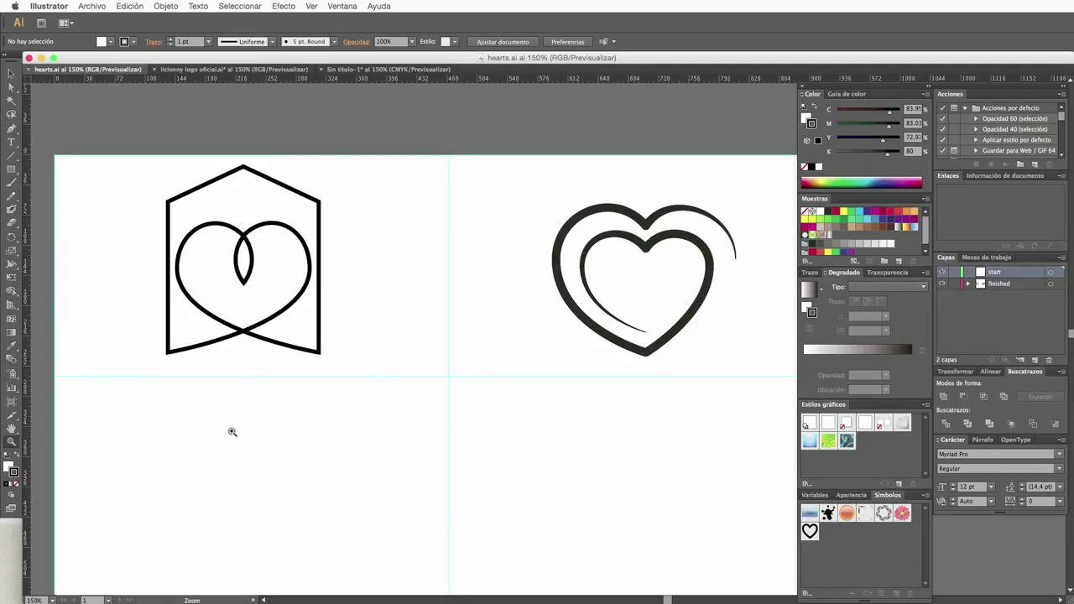
pyautogui.click(257, 544)
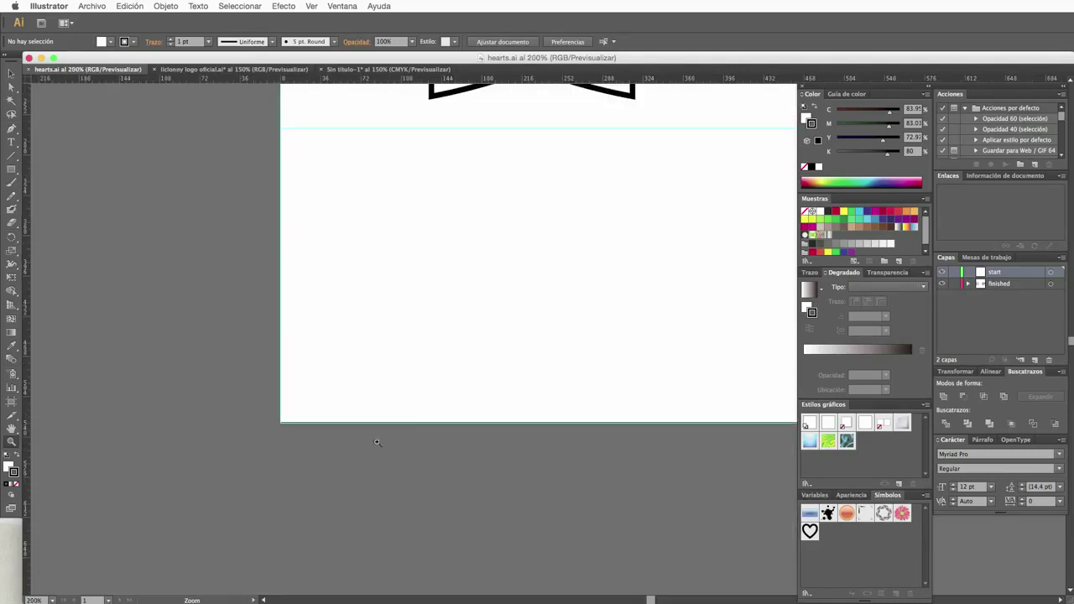
pyautogui.click(579, 290)
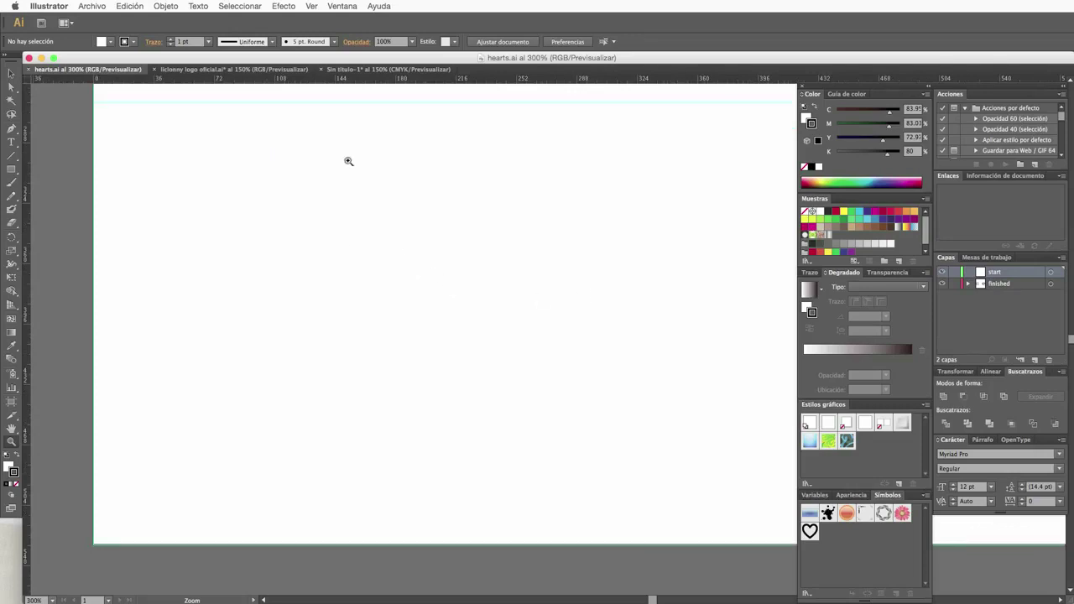
# Draw a 180.667 px circle there with the Ellipse tool.
pyautogui.click(12, 173)
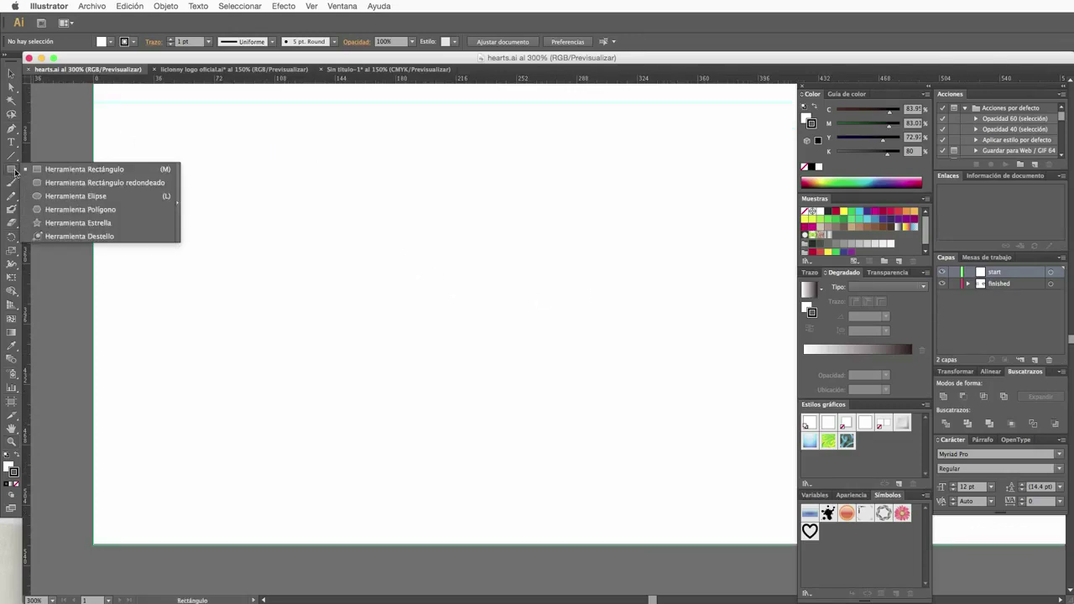
pyautogui.click(68, 197)
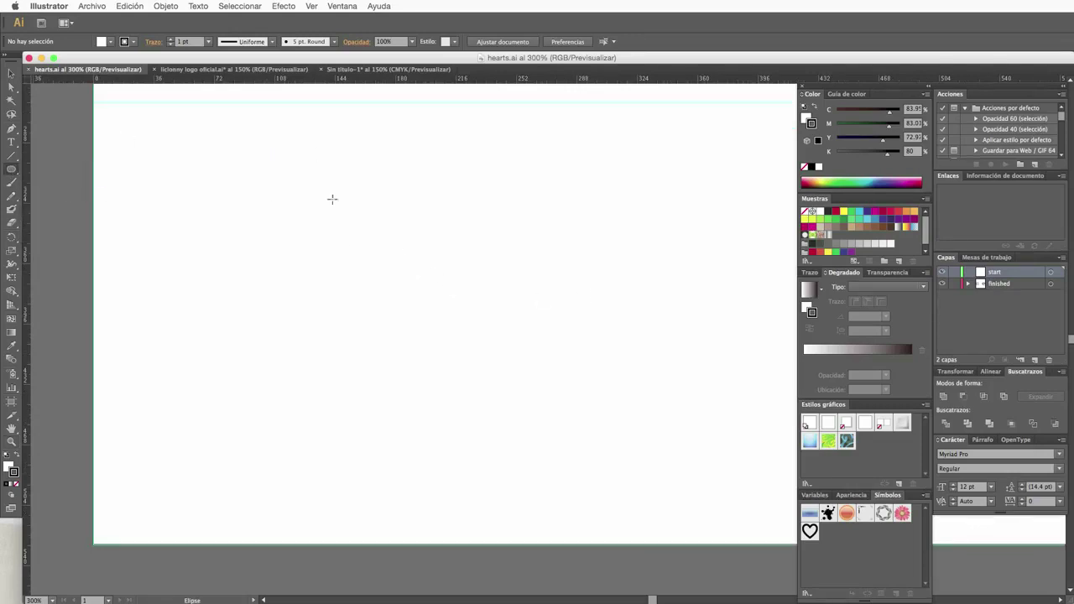
pyautogui.moveTo(317, 182)
pyautogui.mouseDown()
pyautogui.moveTo(523, 467)
pyautogui.moveTo(554, 485)
pyautogui.mouseUp()
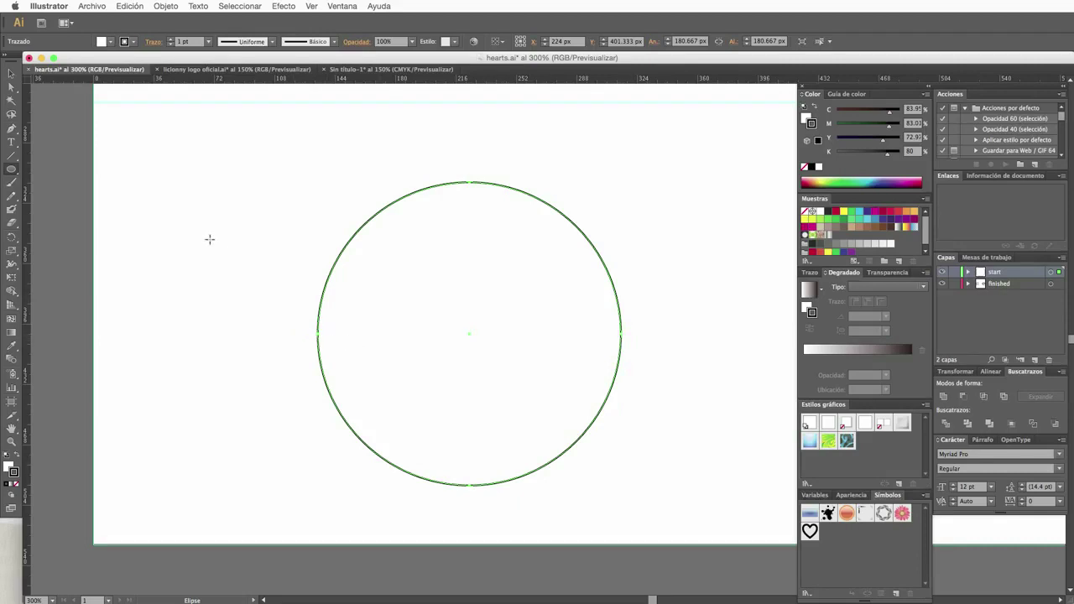
pyautogui.moveTo(11, 128); pyautogui.dragTo(46, 132)
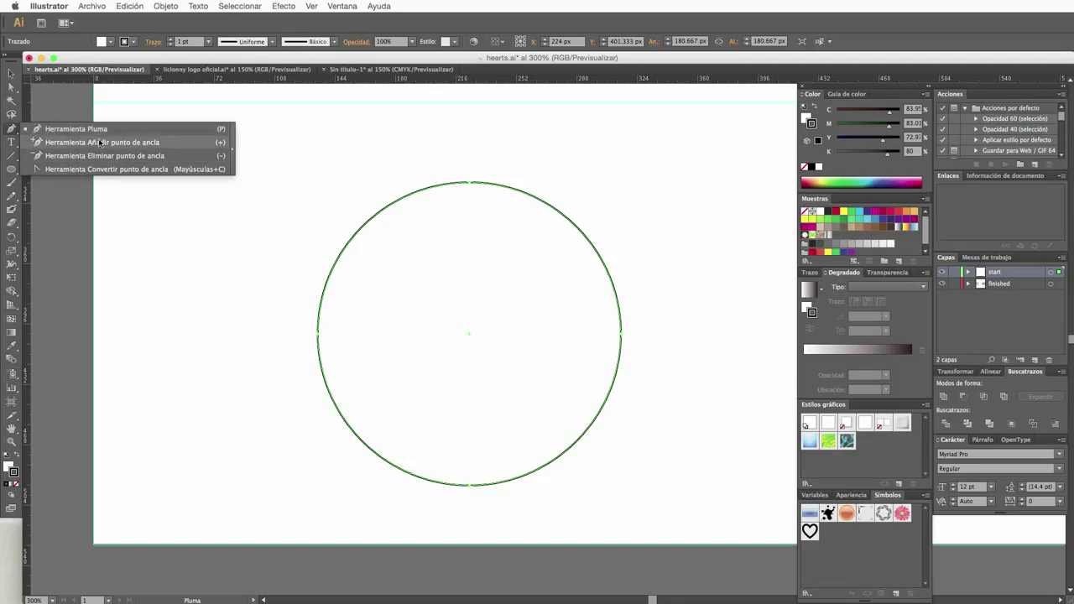
# Convert the circle's bottom anchor into a sharp corner with Convert Anchor Point.
pyautogui.click(232, 149)
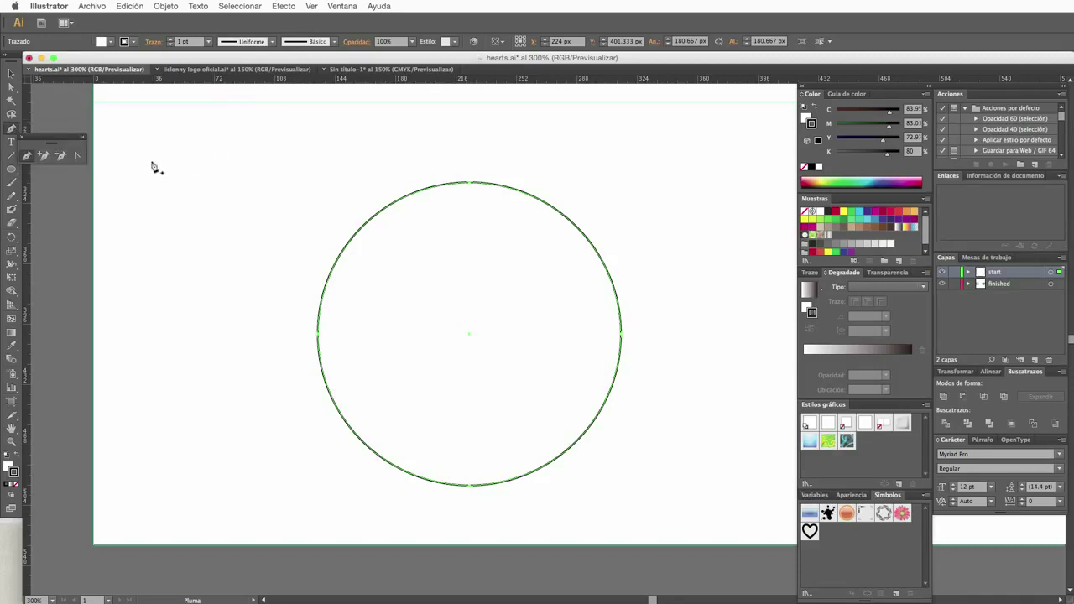
pyautogui.moveTo(59, 137); pyautogui.dragTo(289, 126)
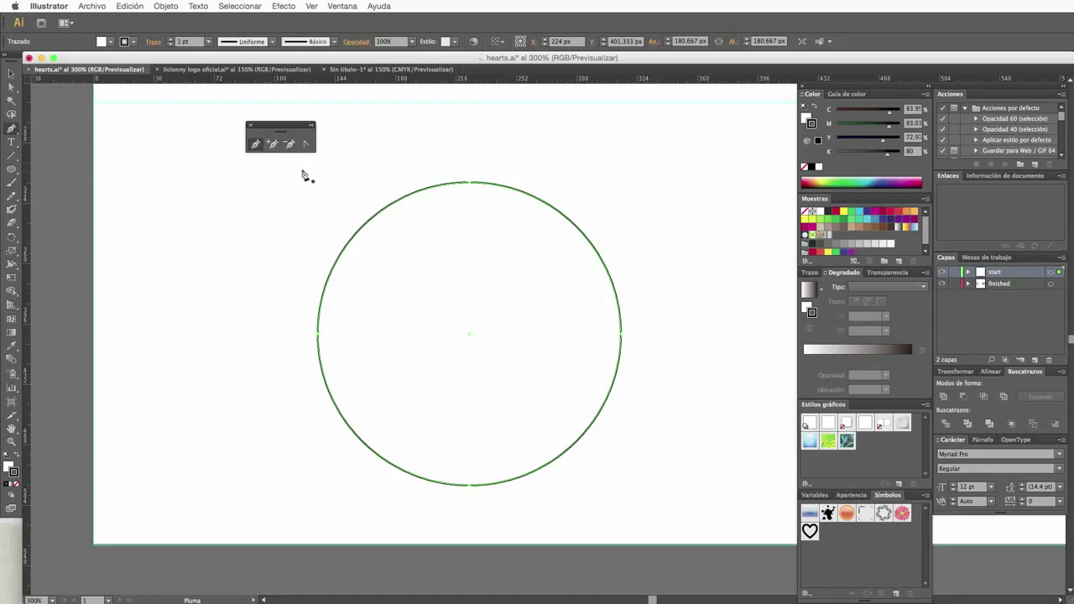
pyautogui.click(305, 143)
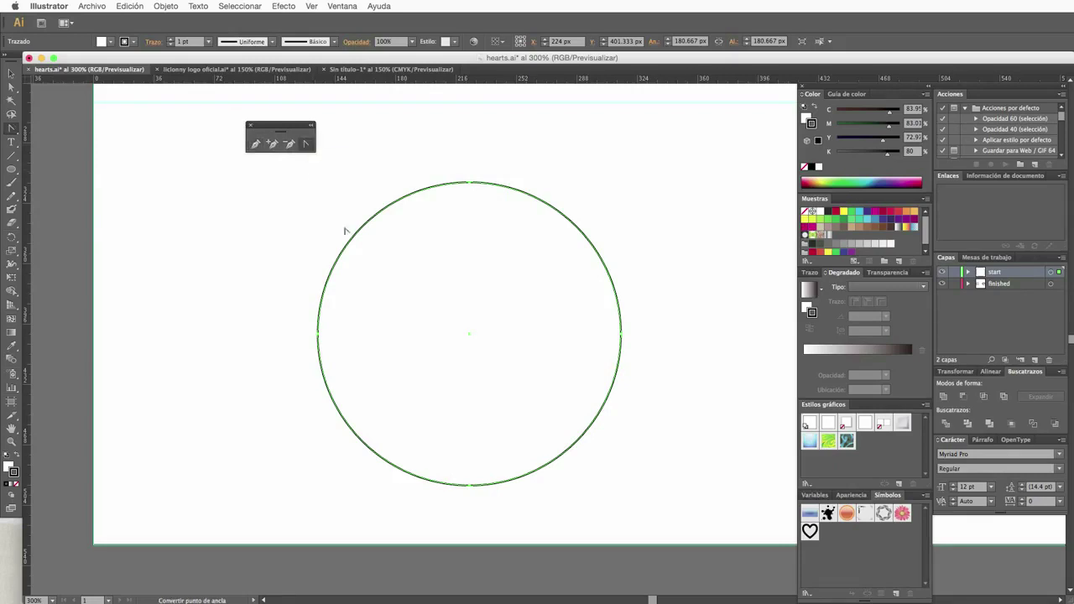
pyautogui.click(470, 485)
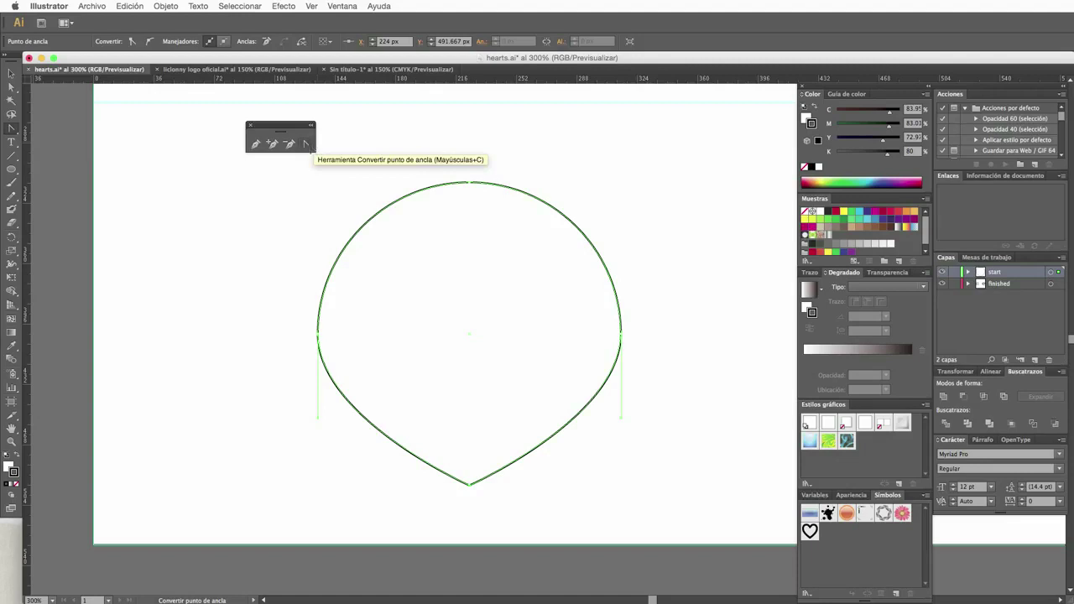
pyautogui.click(305, 144)
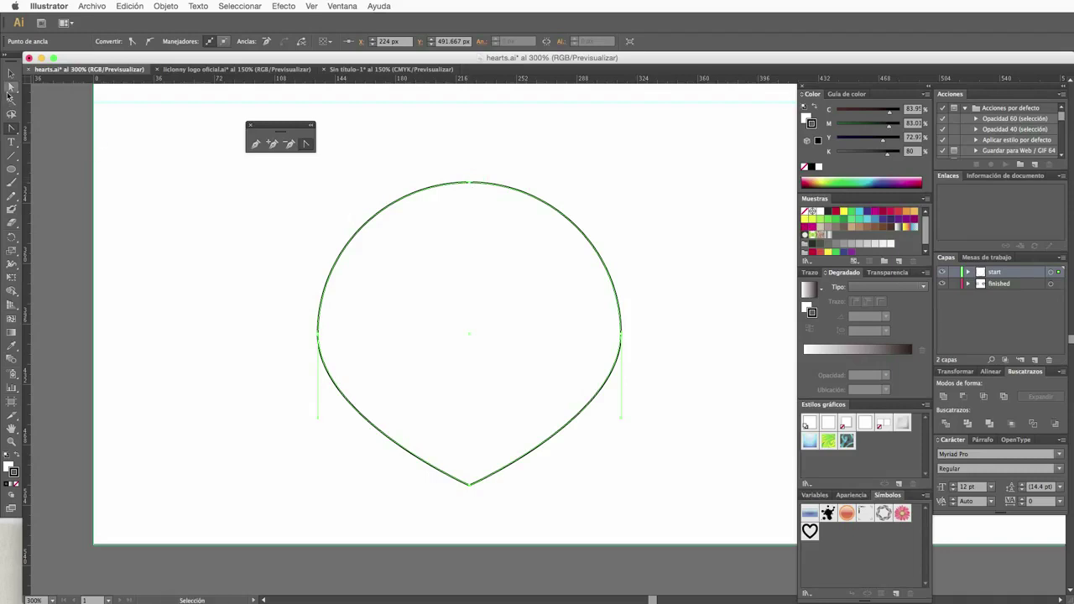
pyautogui.click(11, 88)
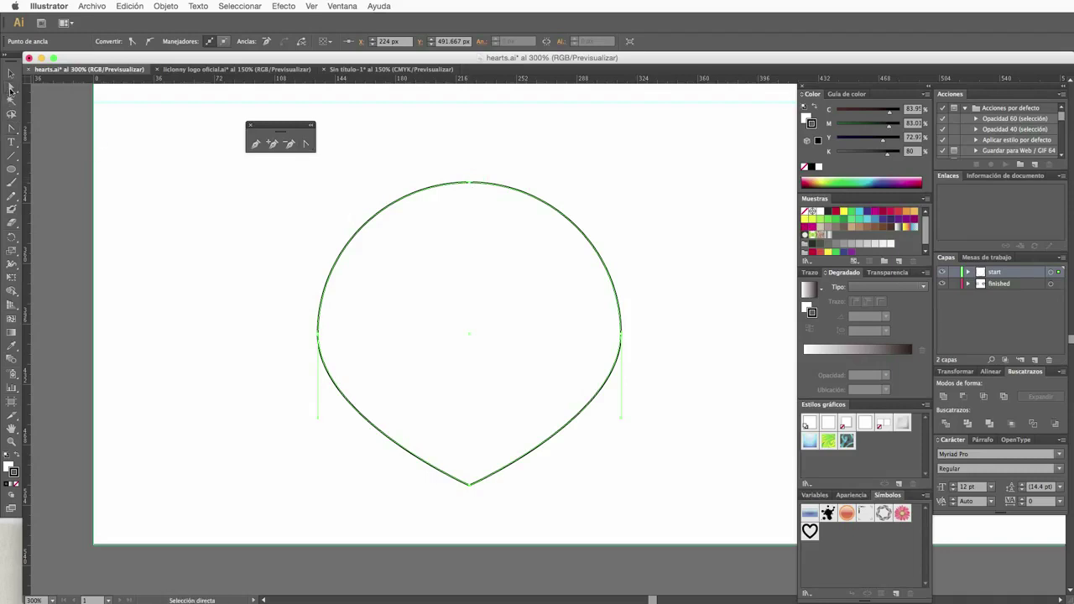
# Pull the top anchor down into a notch and angle its handles upward.
pyautogui.click(470, 184)
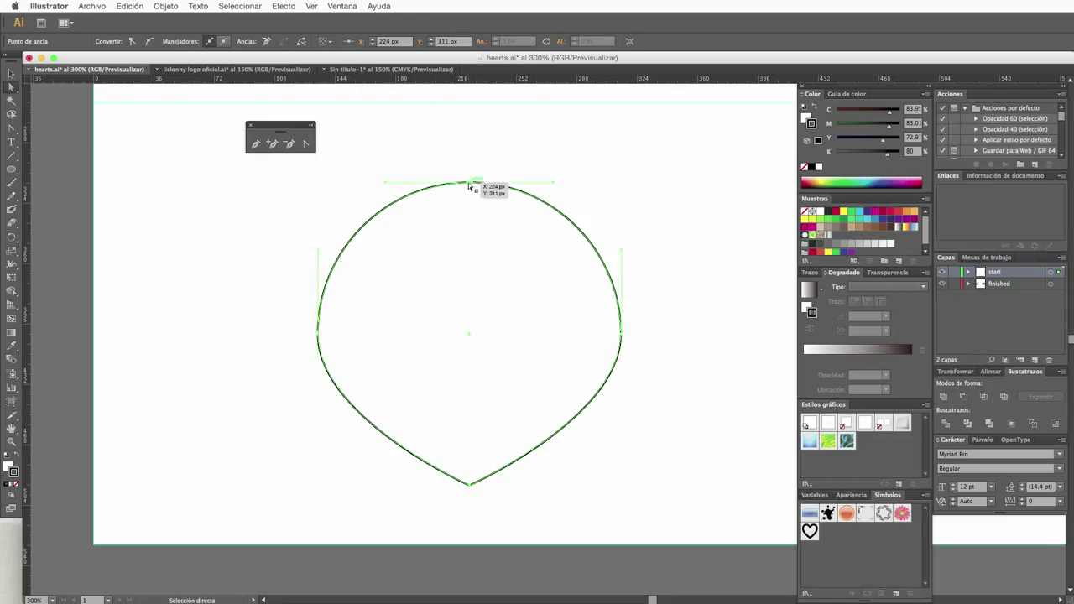
pyautogui.moveTo(470, 184); pyautogui.dragTo(470, 203)
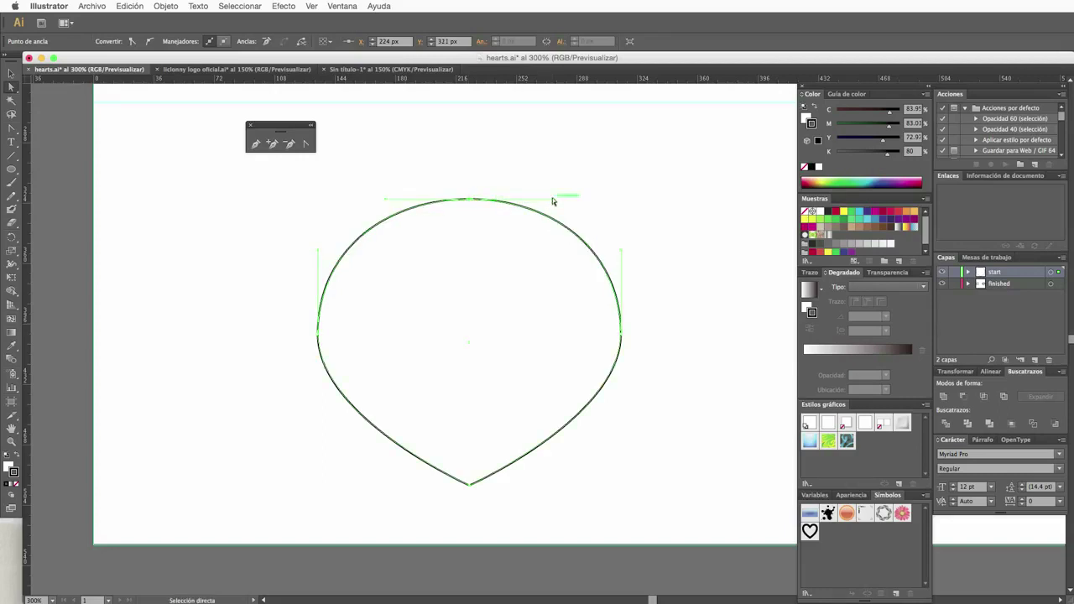
pyautogui.moveTo(552, 198)
pyautogui.mouseDown()
pyautogui.moveTo(595, 152)
pyautogui.moveTo(598, 177)
pyautogui.moveTo(516, 191)
pyautogui.moveTo(558, 187)
pyautogui.mouseUp()
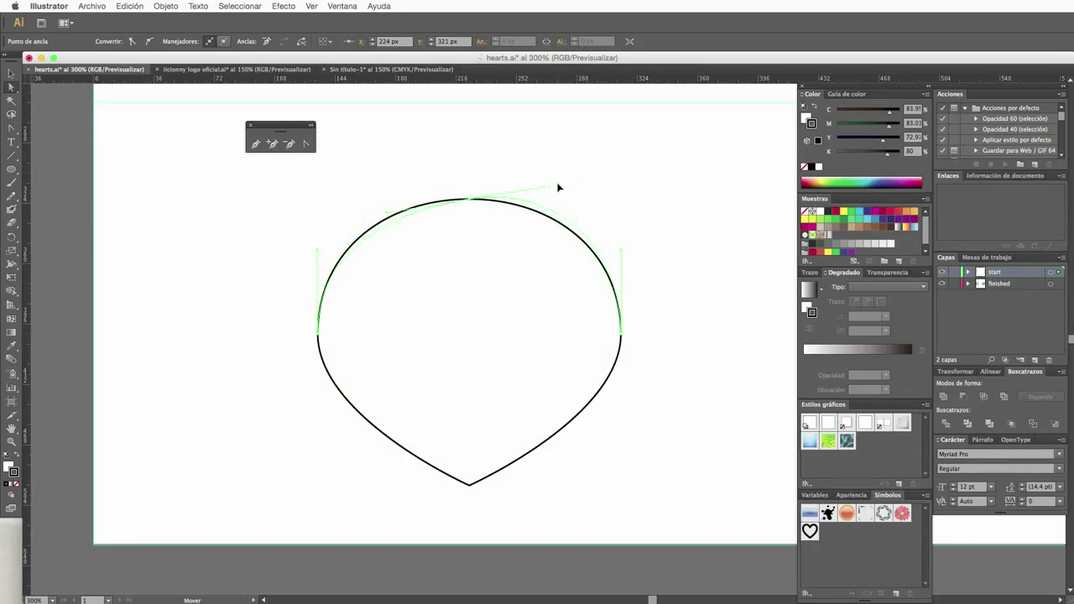
pyautogui.moveTo(558, 187)
pyautogui.mouseDown()
pyautogui.moveTo(552, 170)
pyautogui.moveTo(561, 221)
pyautogui.moveTo(611, 137)
pyautogui.moveTo(628, 146)
pyautogui.moveTo(635, 129)
pyautogui.moveTo(614, 126)
pyautogui.moveTo(645, 142)
pyautogui.moveTo(623, 120)
pyautogui.moveTo(629, 105)
pyautogui.mouseUp()
pyautogui.hotkey('ctrl', 'z')
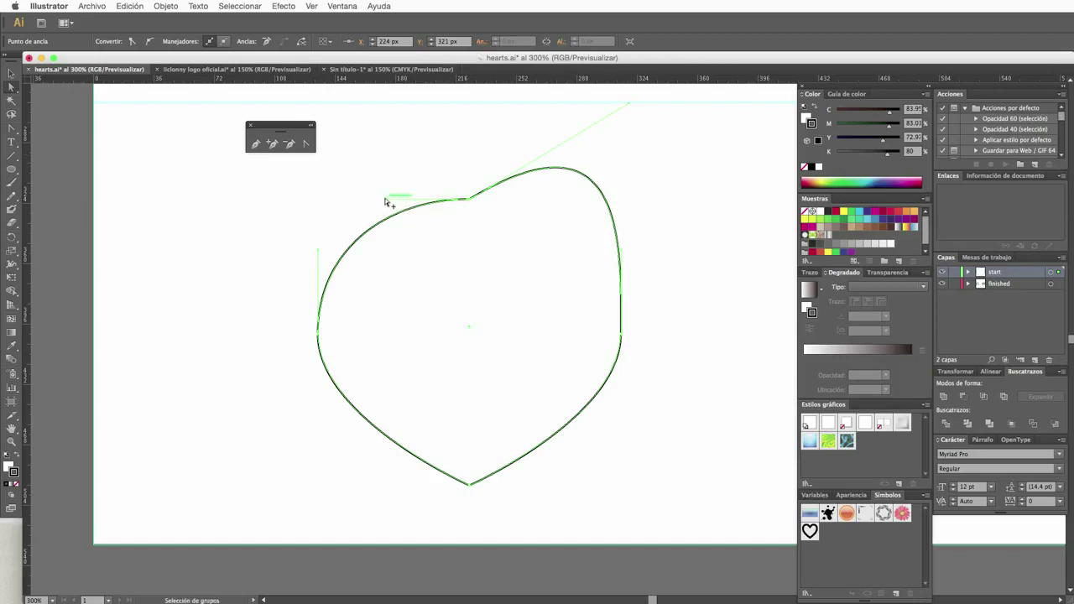
pyautogui.moveTo(387, 201)
pyautogui.mouseDown()
pyautogui.moveTo(331, 143)
pyautogui.moveTo(314, 103)
pyautogui.mouseUp()
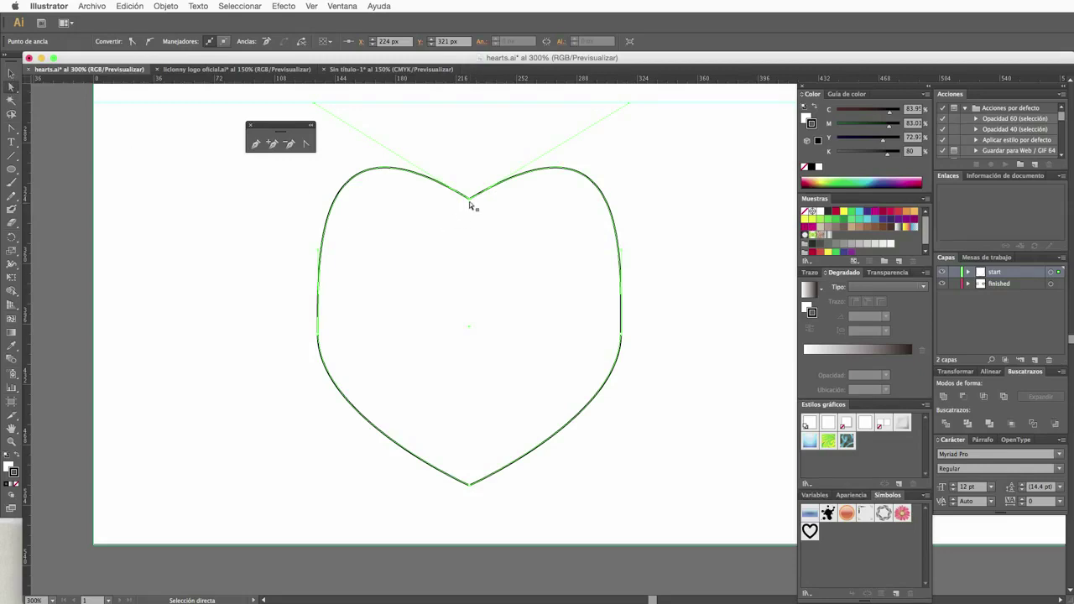
pyautogui.moveTo(470, 202); pyautogui.dragTo(471, 243)
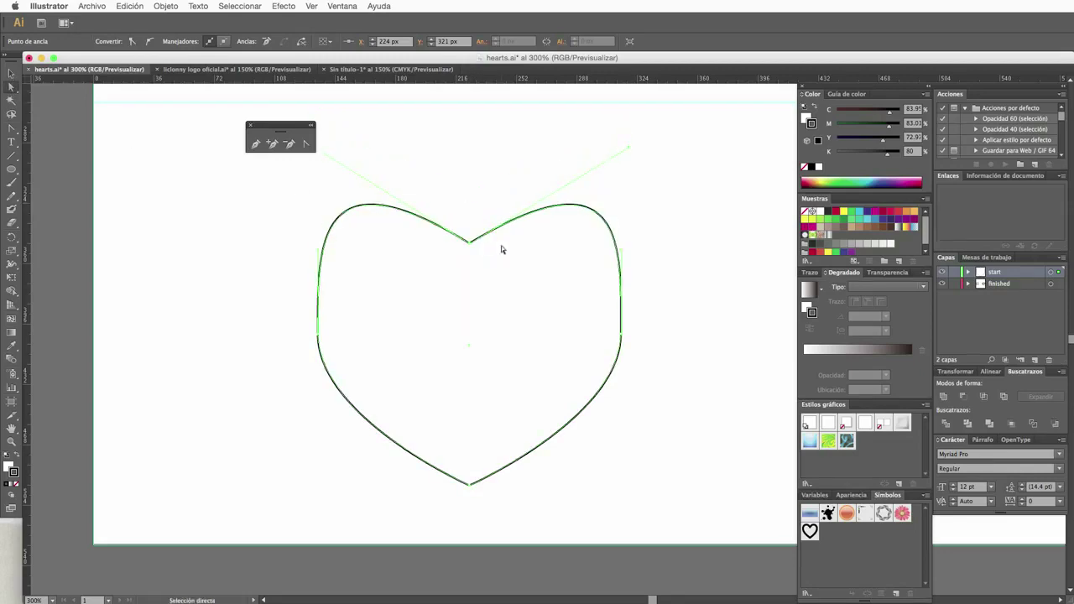
# Push out both upper lobes and deepen the centre notch to round the heart.
pyautogui.moveTo(622, 247); pyautogui.dragTo(650, 262)
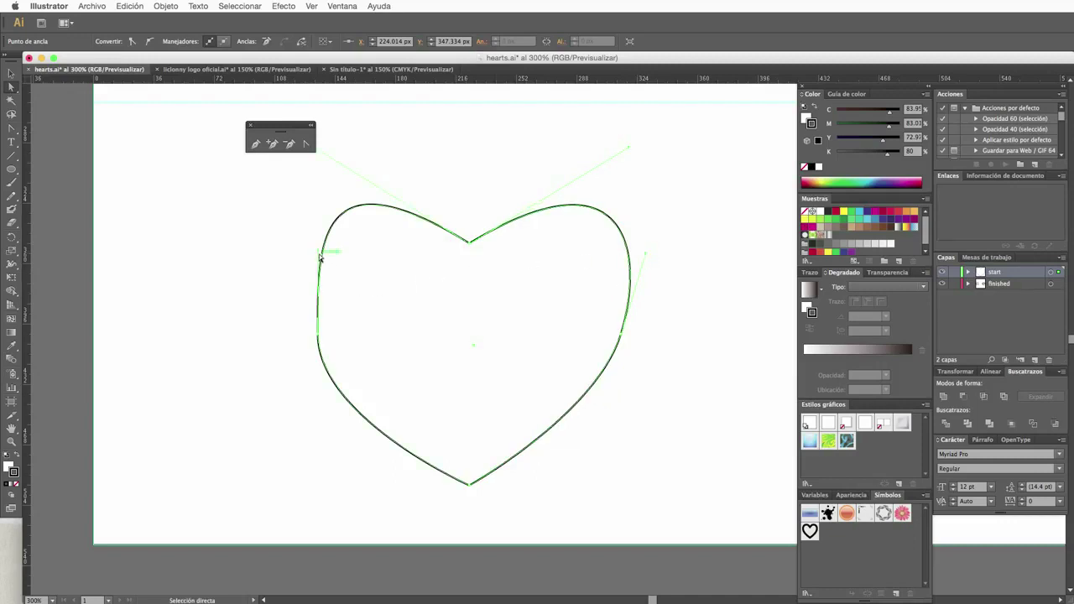
pyautogui.moveTo(319, 252); pyautogui.dragTo(288, 252)
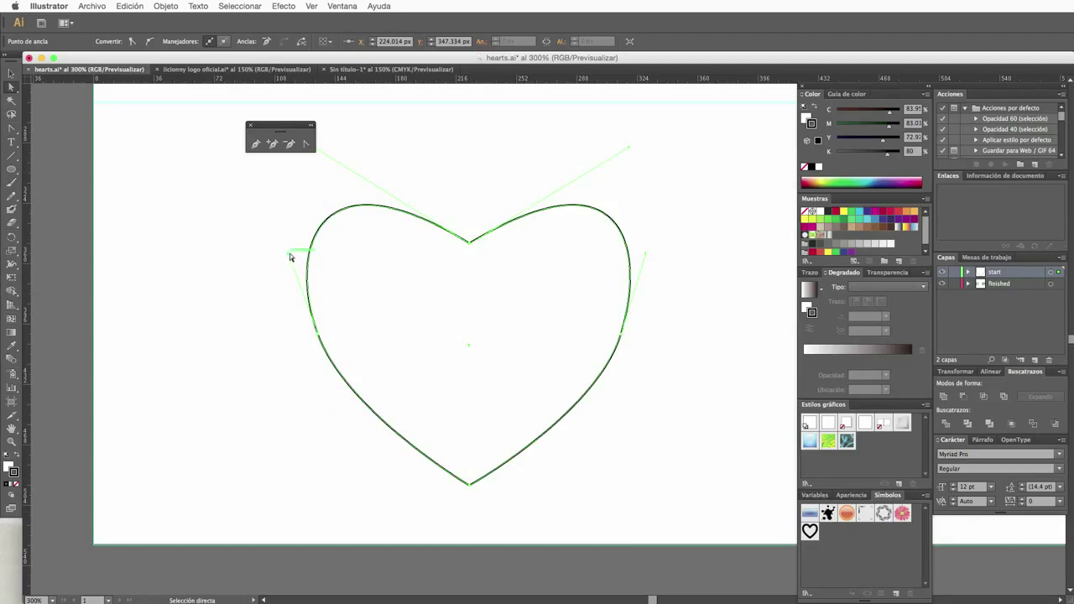
pyautogui.moveTo(291, 252); pyautogui.dragTo(297, 255)
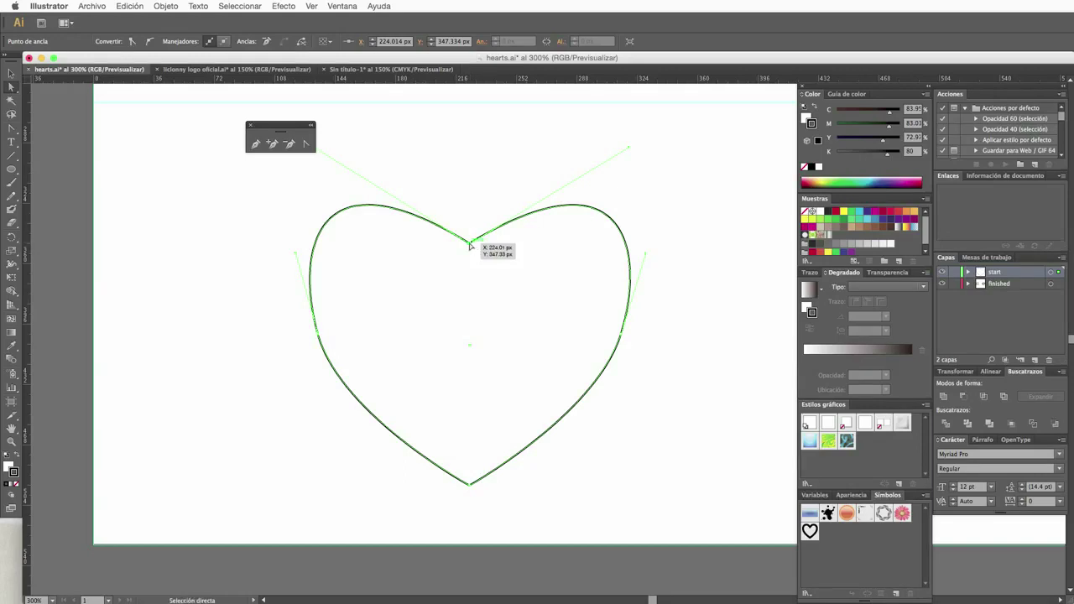
pyautogui.moveTo(471, 243); pyautogui.dragTo(475, 267)
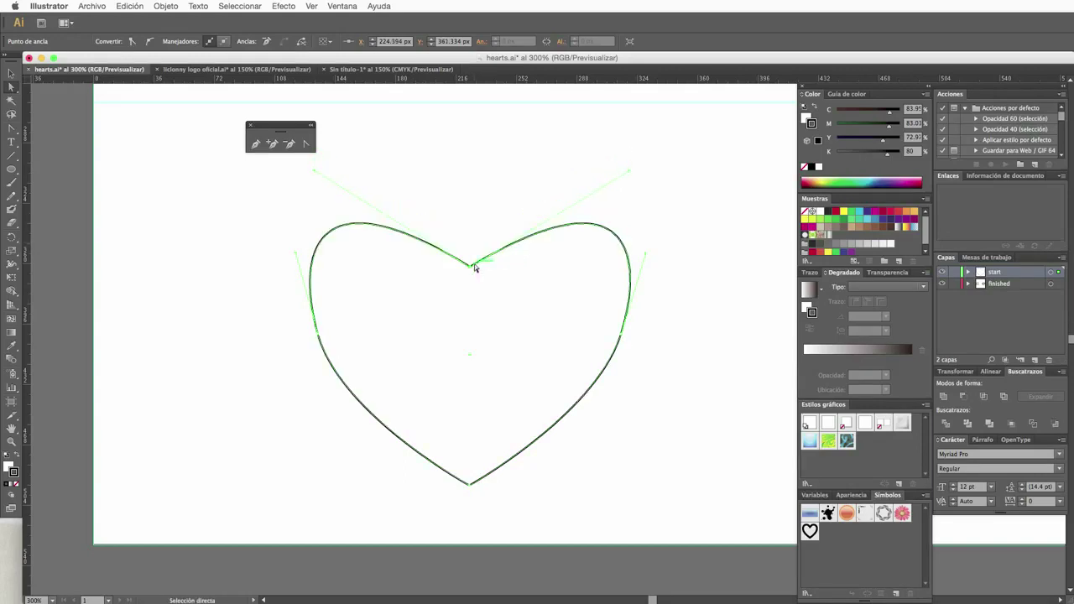
pyautogui.moveTo(630, 172); pyautogui.dragTo(617, 169)
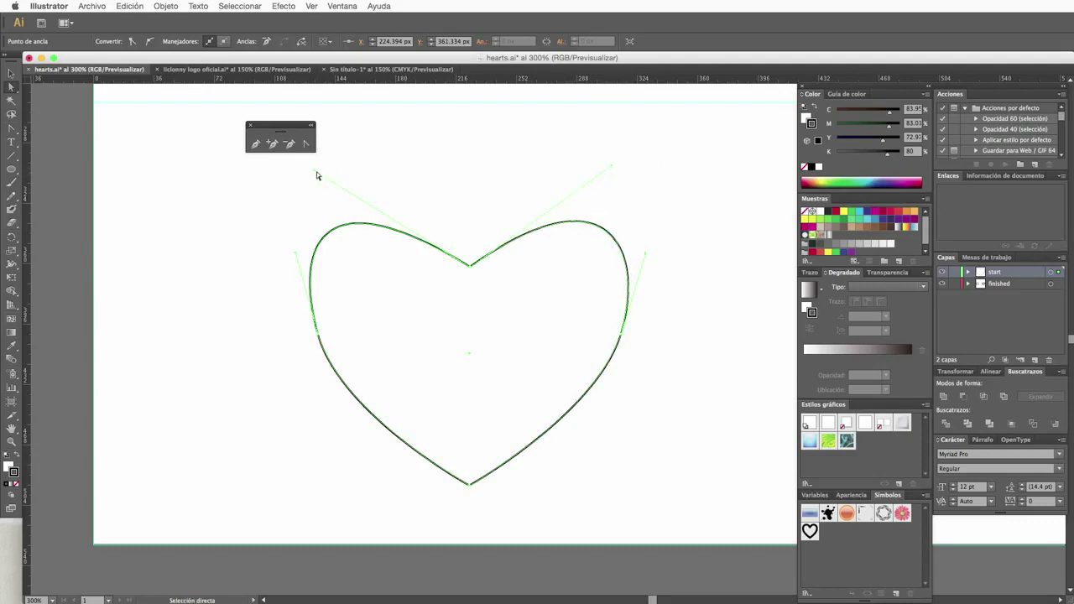
pyautogui.moveTo(316, 172); pyautogui.dragTo(331, 167)
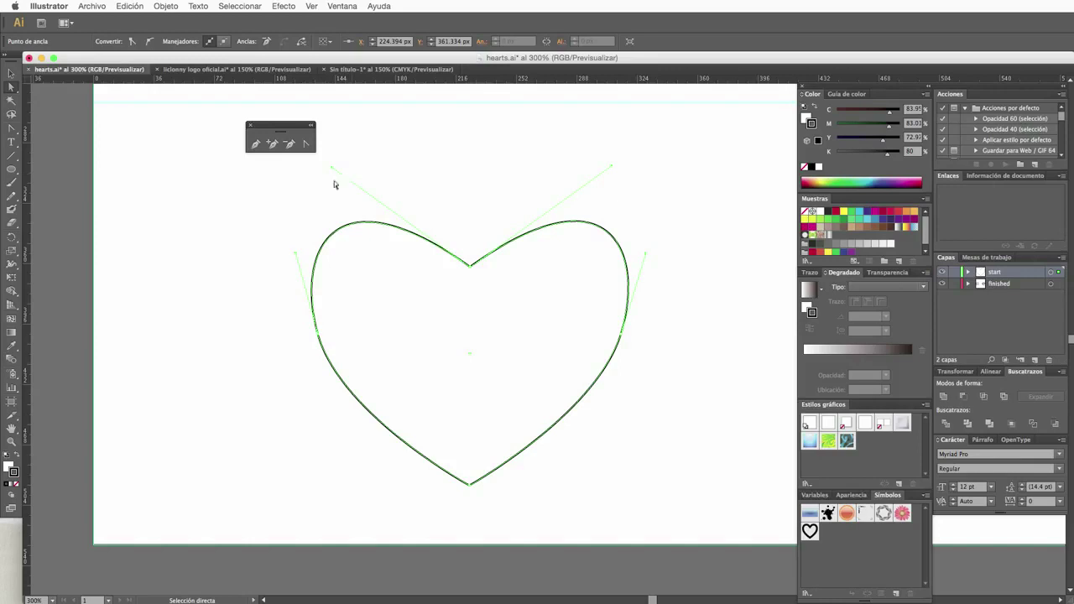
pyautogui.click(11, 74)
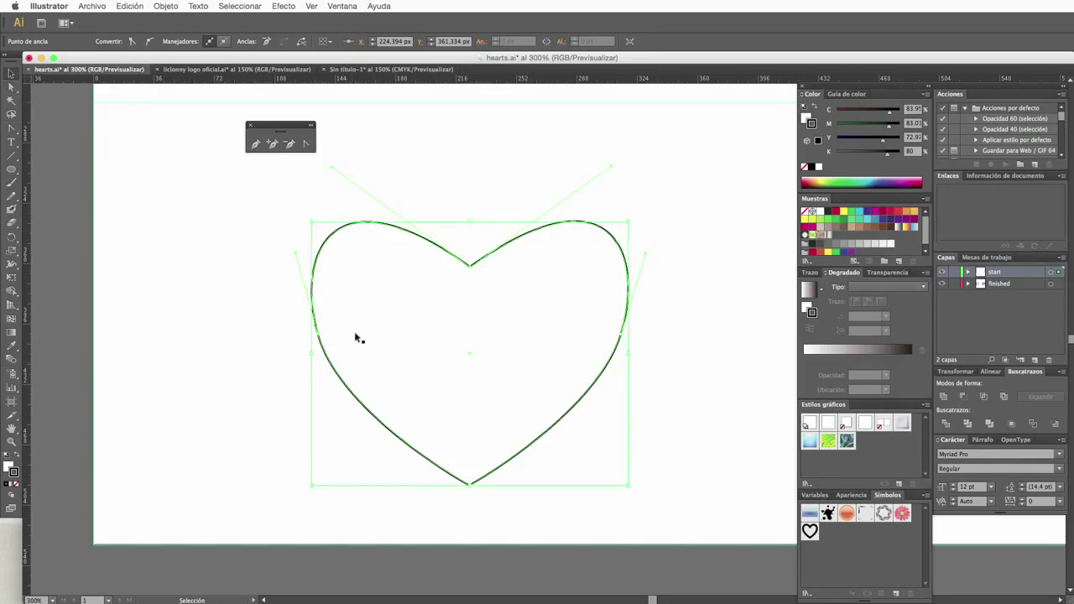
# Narrow the heart slightly from both left and right sides.
pyautogui.moveTo(312, 354); pyautogui.dragTo(340, 355)
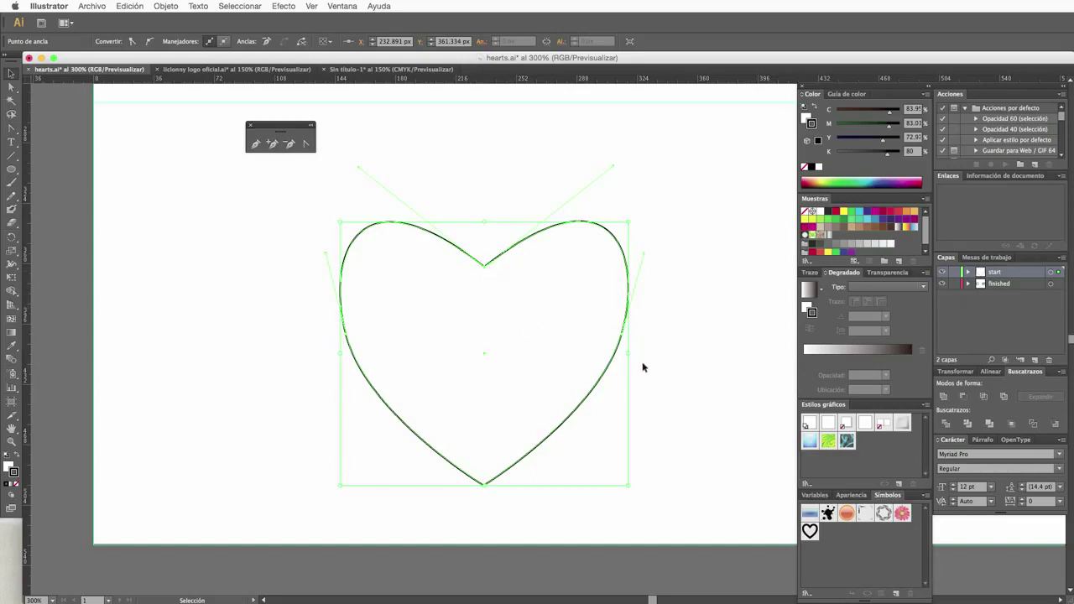
pyautogui.moveTo(629, 354); pyautogui.dragTo(622, 355)
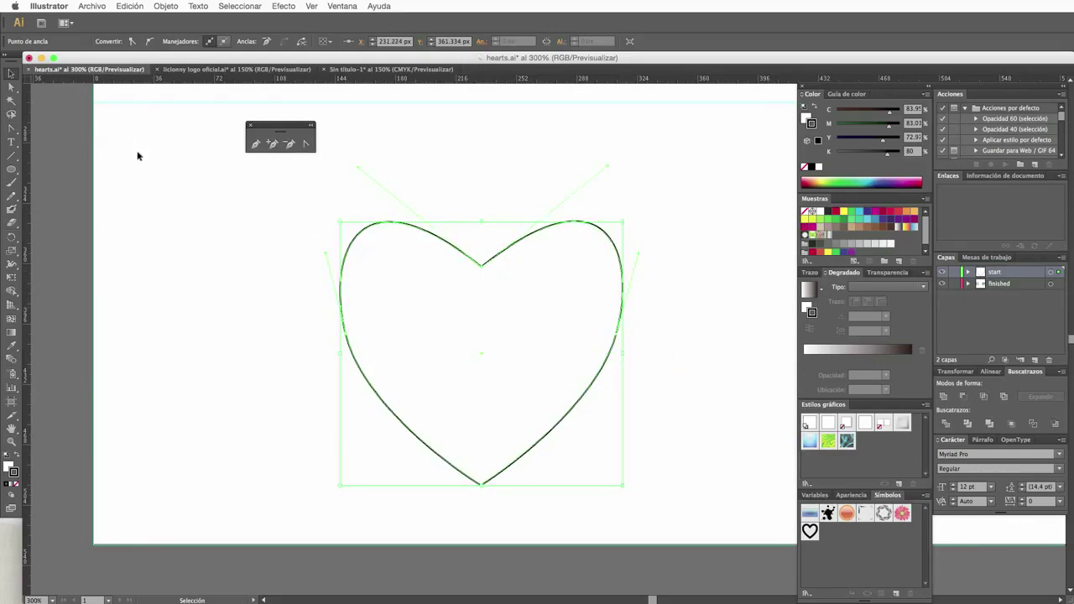
pyautogui.click(184, 171)
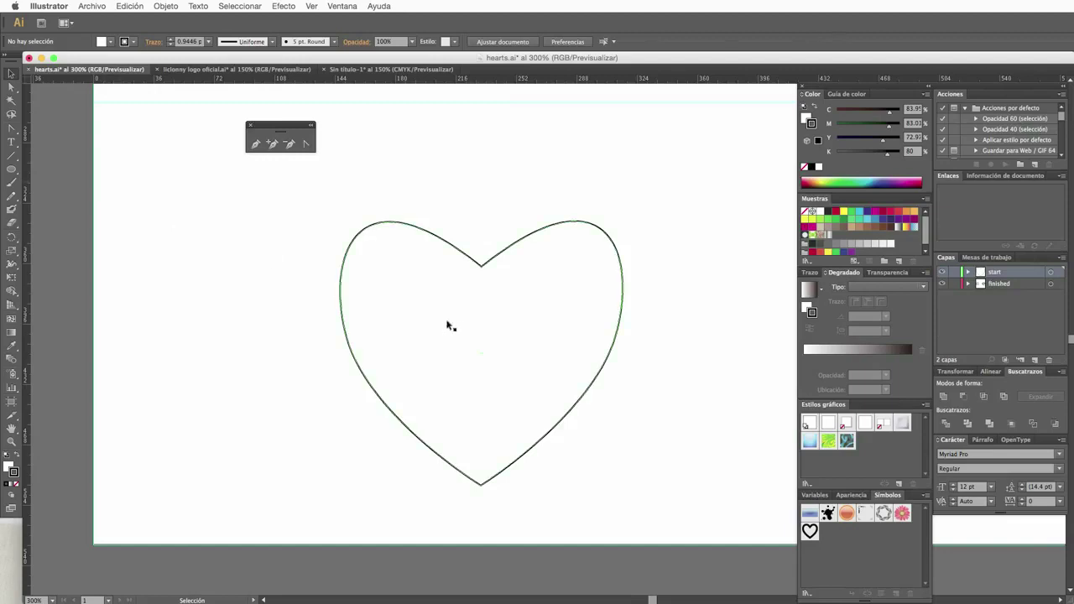
pyautogui.click(471, 355)
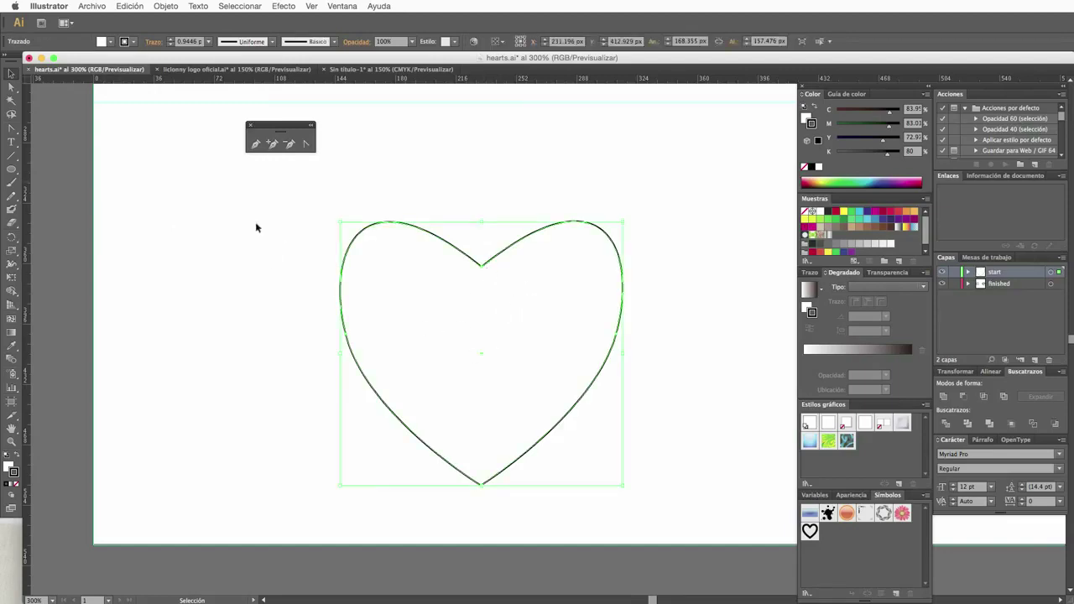
# Draw a 198.333 px square around the heart and send it behind (Enviar detrás).
pyautogui.click(11, 169)
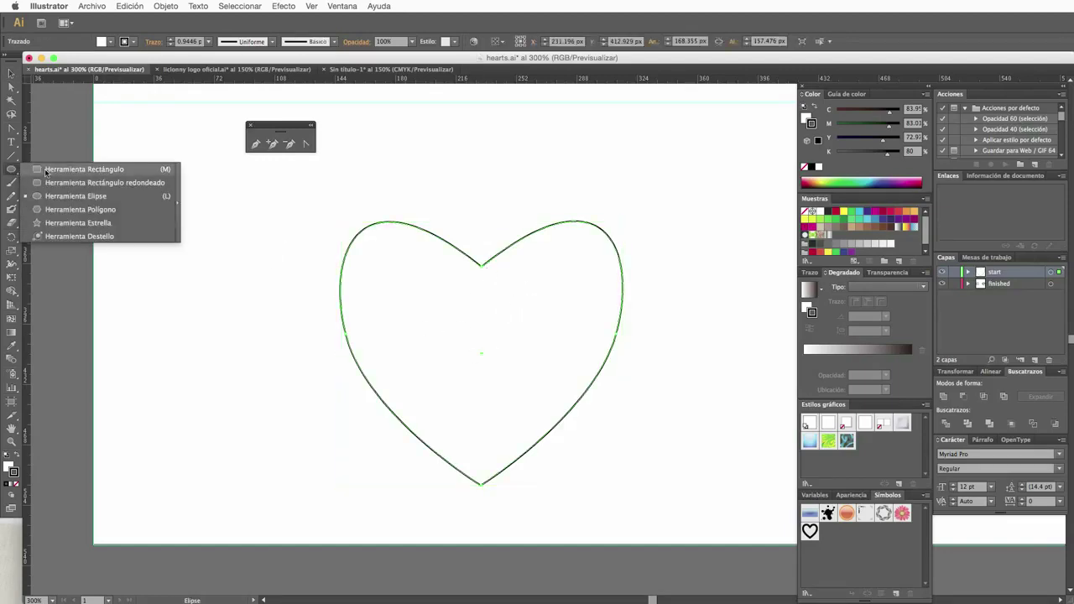
pyautogui.click(52, 170)
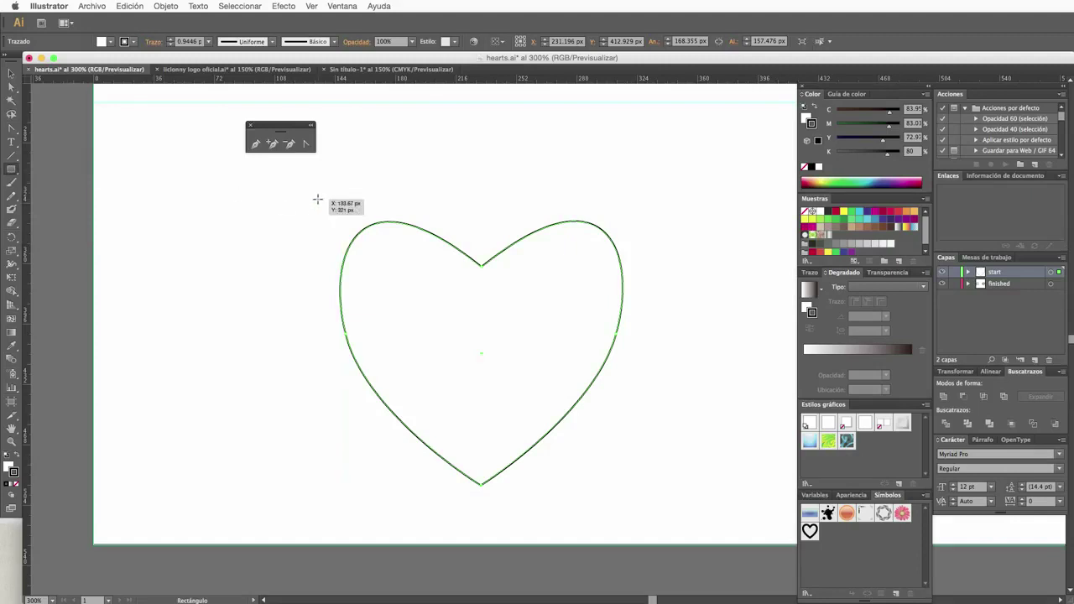
pyautogui.moveTo(317, 199); pyautogui.dragTo(650, 460)
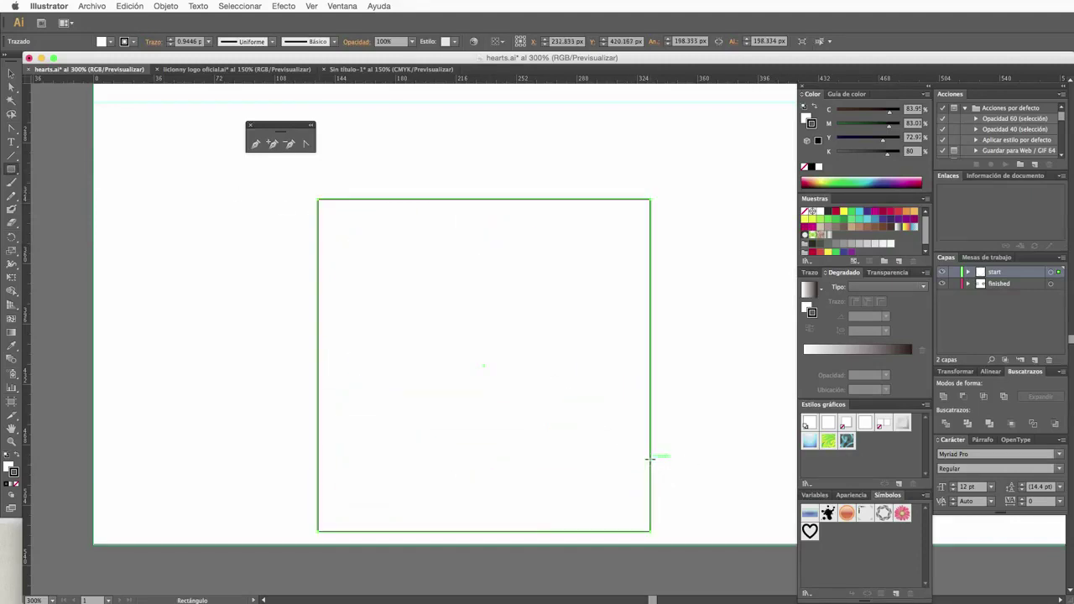
pyautogui.click(12, 74)
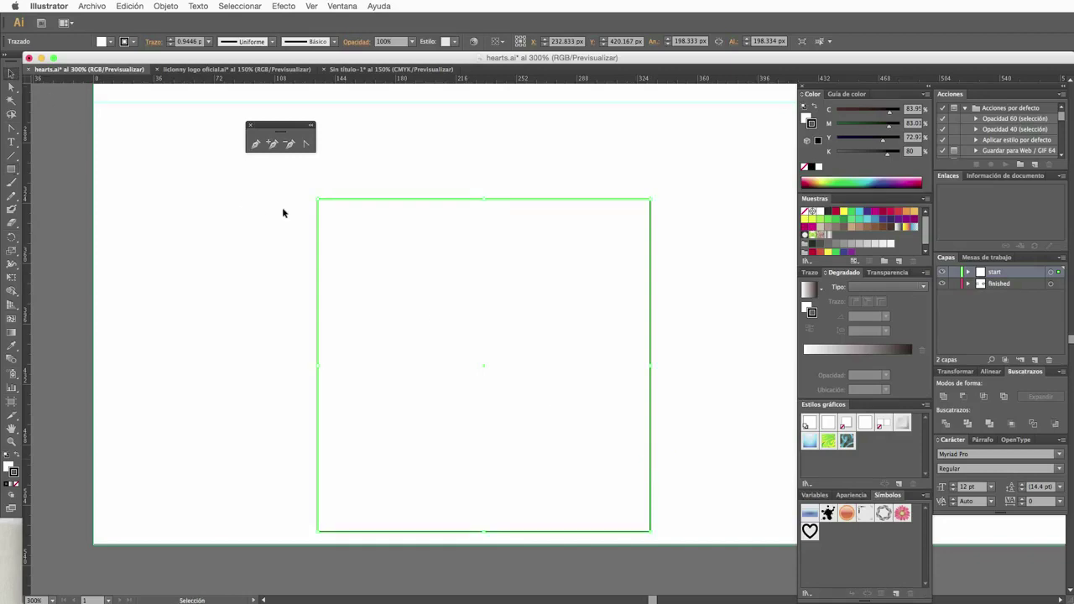
pyautogui.rightClick(365, 201)
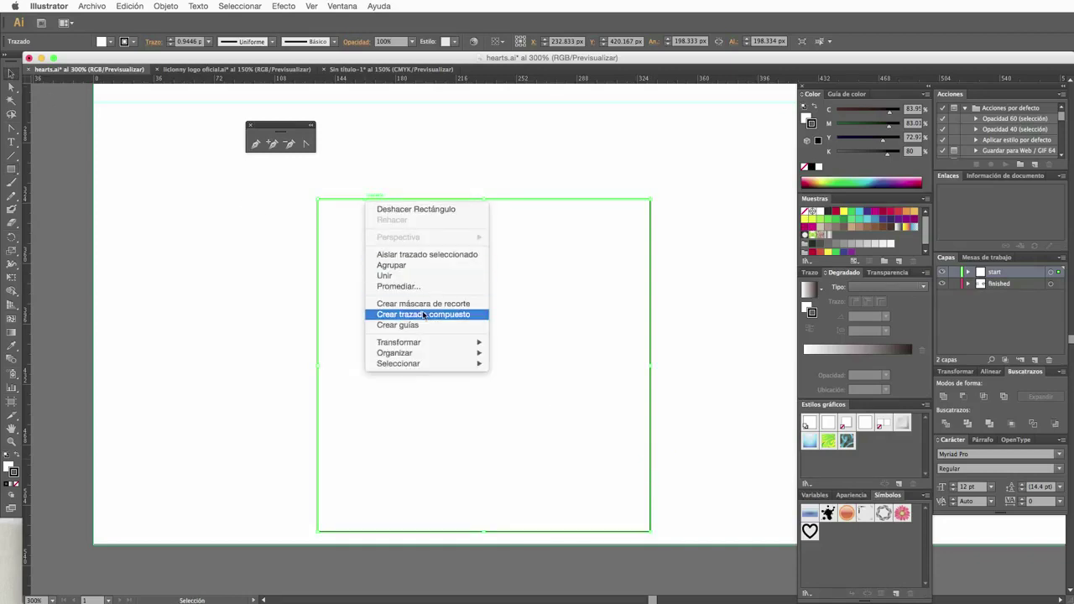
pyautogui.moveTo(395, 353)
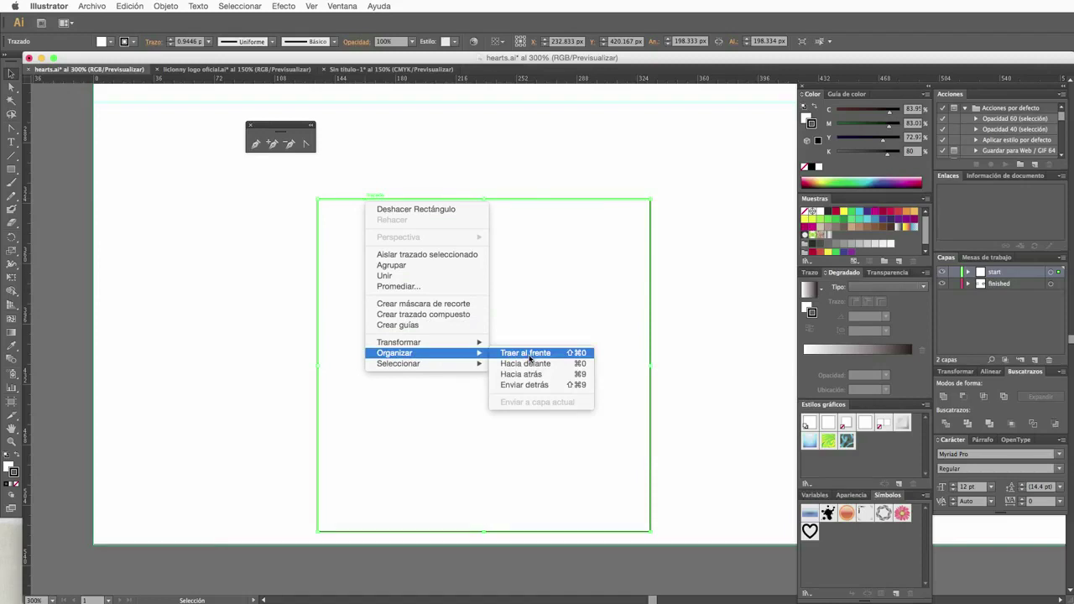
pyautogui.click(540, 385)
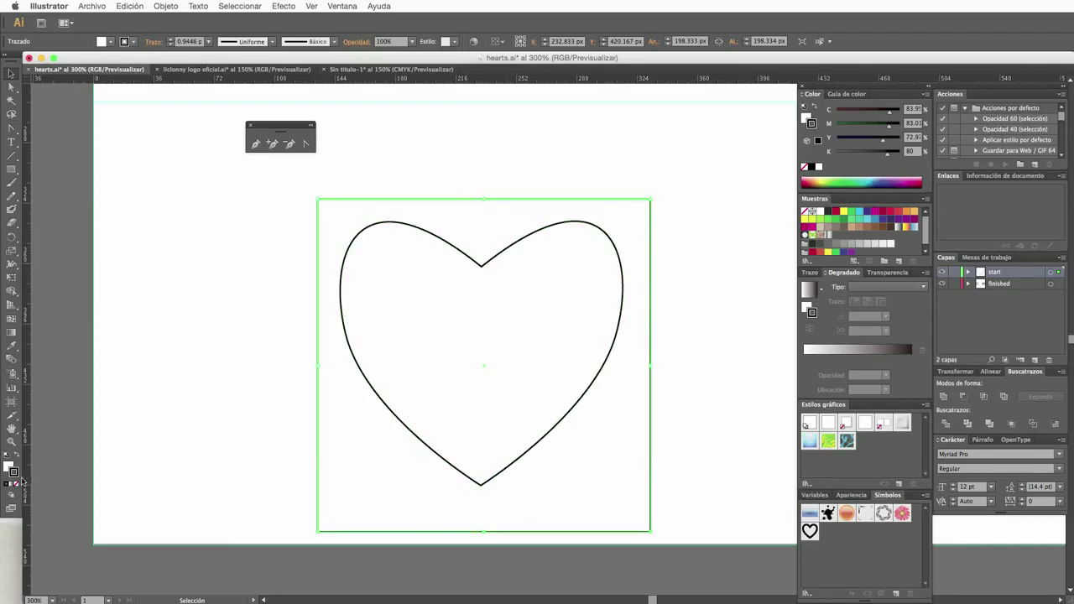
pyautogui.click(11, 442)
# Draw a circle over the heart's upper-left lobe with the Ellipse tool.
pyautogui.keyDown('alt'); pyautogui.click(434, 345); pyautogui.keyUp('alt')
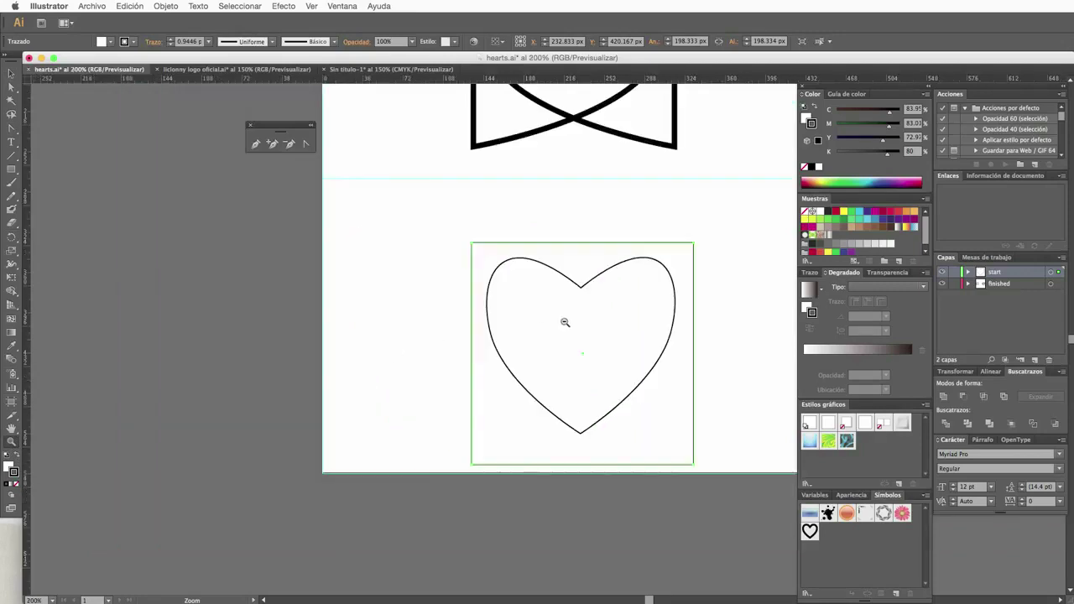
pyautogui.keyDown('alt'); pyautogui.click(565, 323); pyautogui.keyUp('alt')
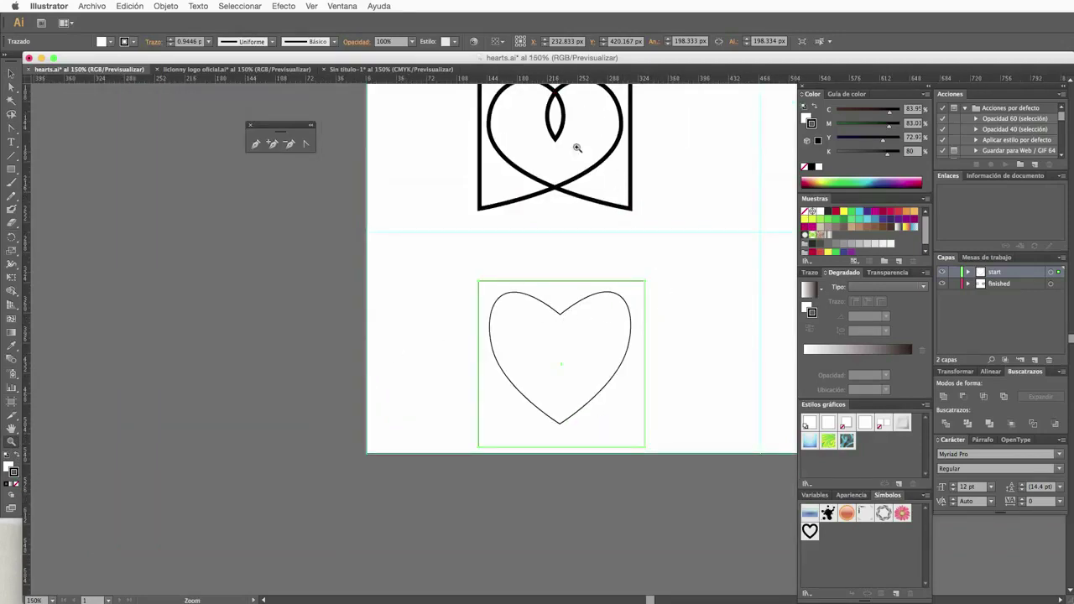
pyautogui.press('v')
pyautogui.press('z')
pyautogui.click(10, 169)
pyautogui.click(69, 195)
pyautogui.moveTo(498, 295); pyautogui.dragTo(563, 364)
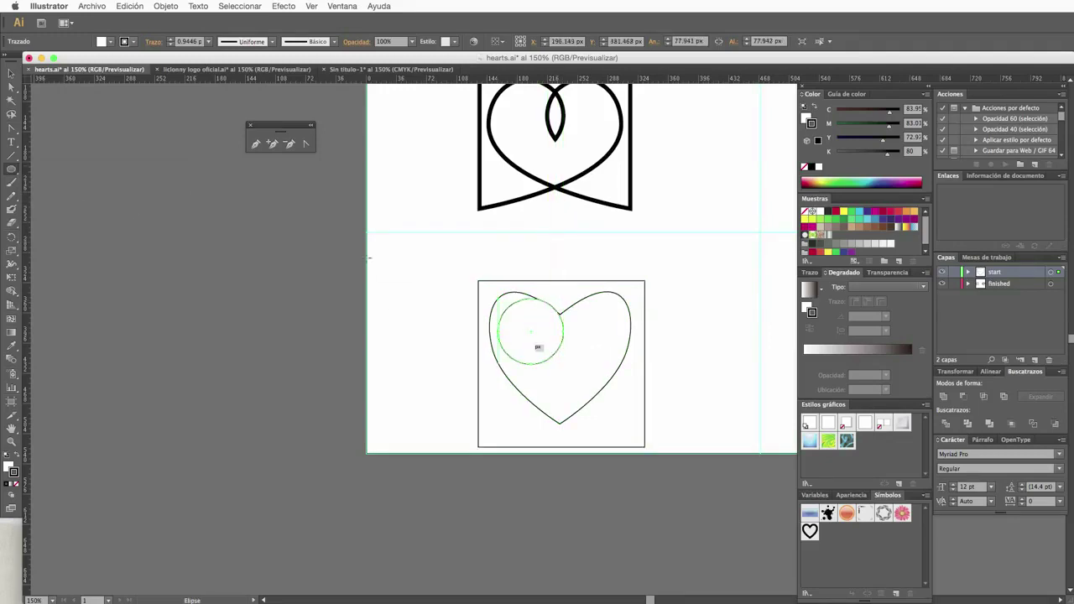
# Enlarge the circle to fill the left lobe and duplicate it into the right lobe.
pyautogui.click(11, 73)
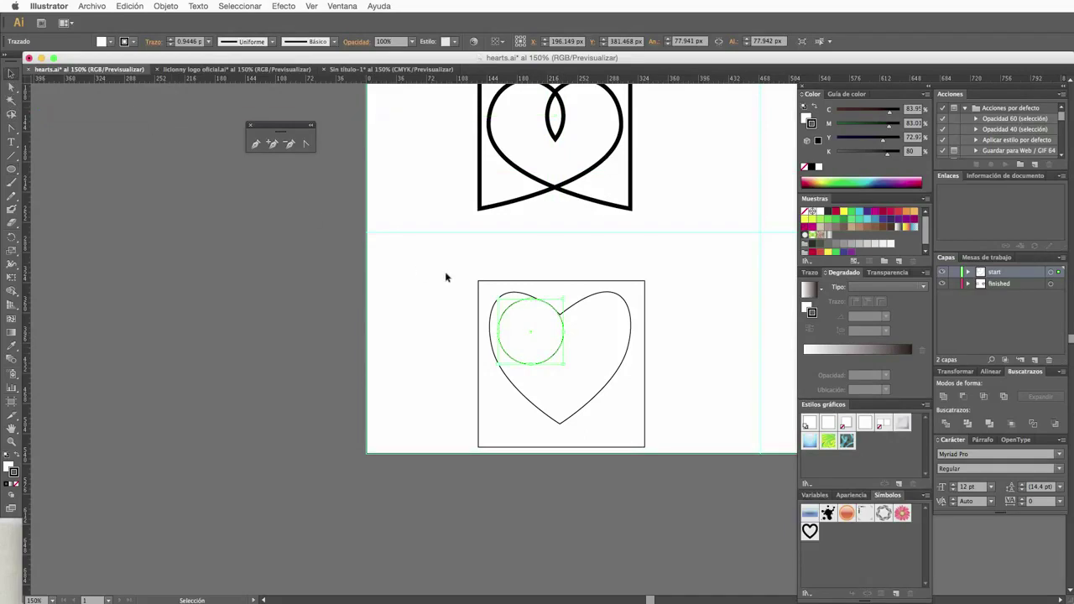
pyautogui.moveTo(540, 337); pyautogui.dragTo(514, 324)
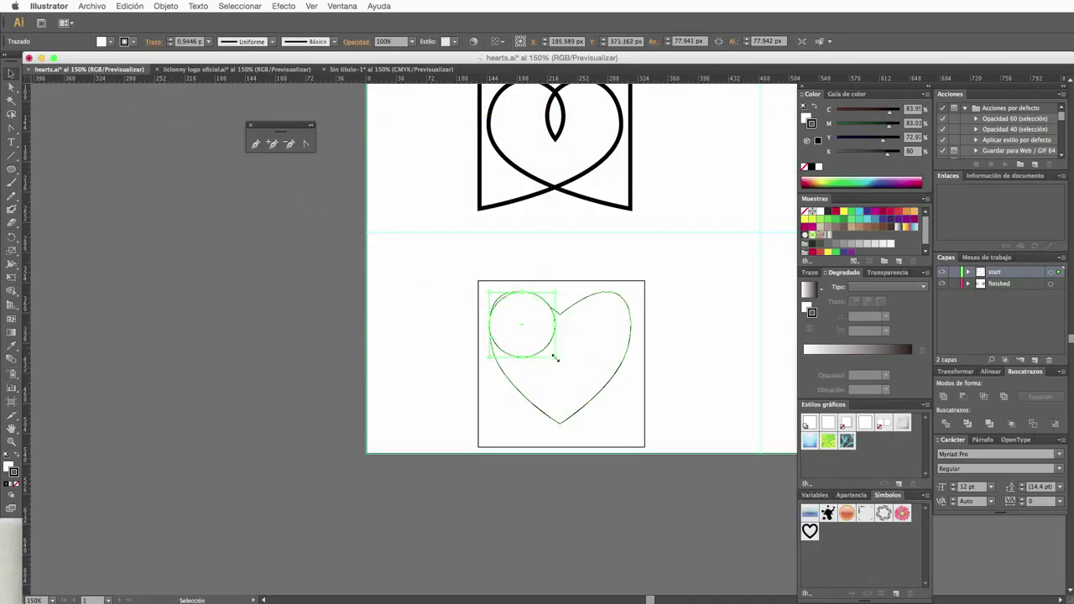
pyautogui.moveTo(557, 357); pyautogui.dragTo(564, 366)
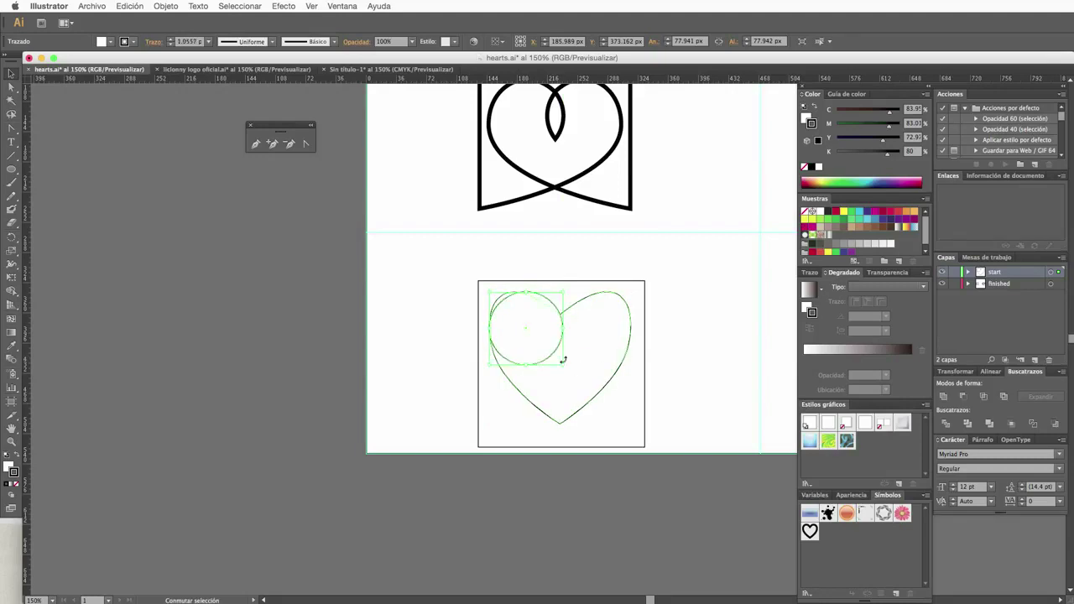
pyautogui.moveTo(527, 333); pyautogui.dragTo(595, 335)
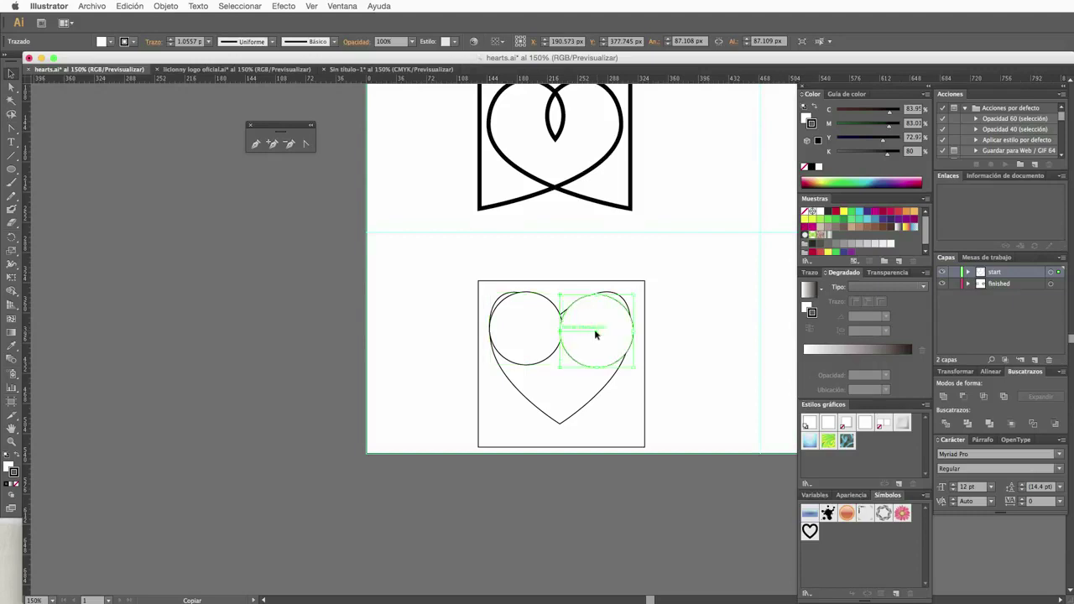
pyautogui.click(293, 270)
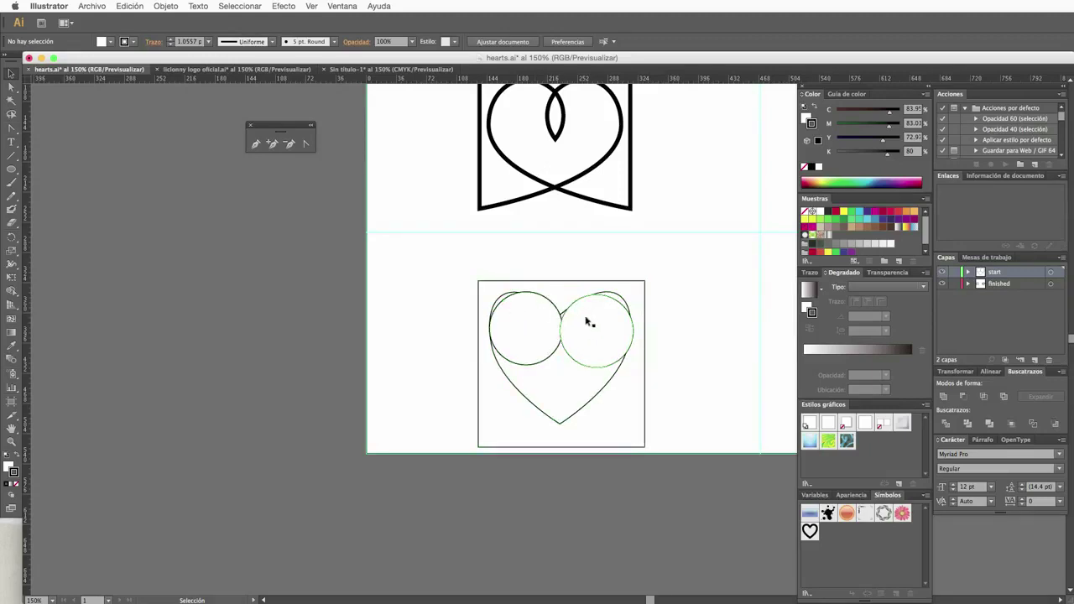
# Set fill to None on the heart, circles and square, then zoom to 400%.
pyautogui.click(536, 331)
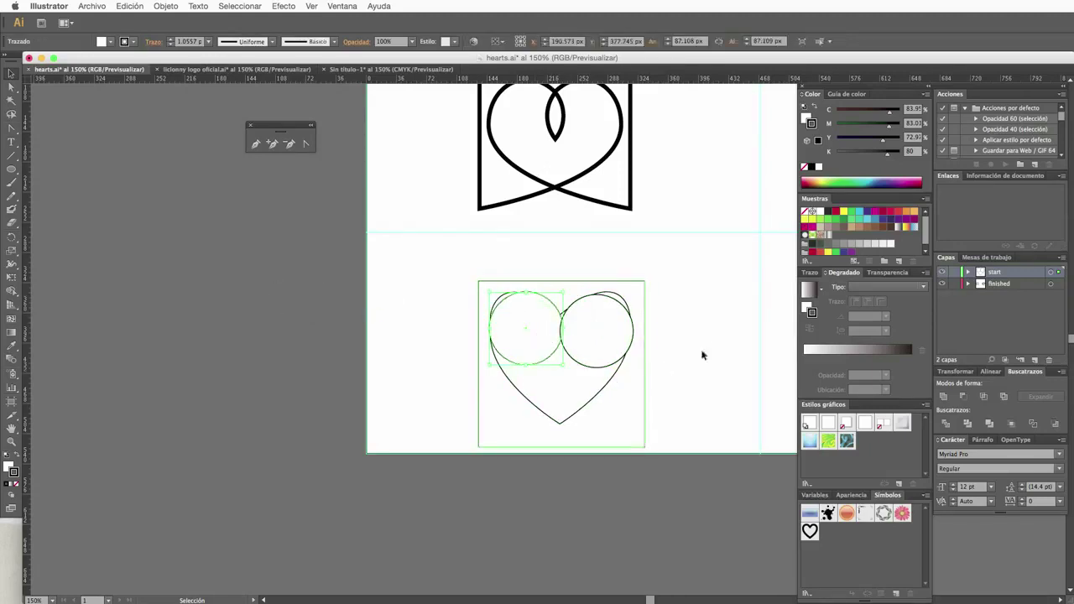
pyautogui.moveTo(703, 325)
pyautogui.mouseDown()
pyautogui.moveTo(332, 394)
pyautogui.moveTo(355, 395)
pyautogui.mouseUp()
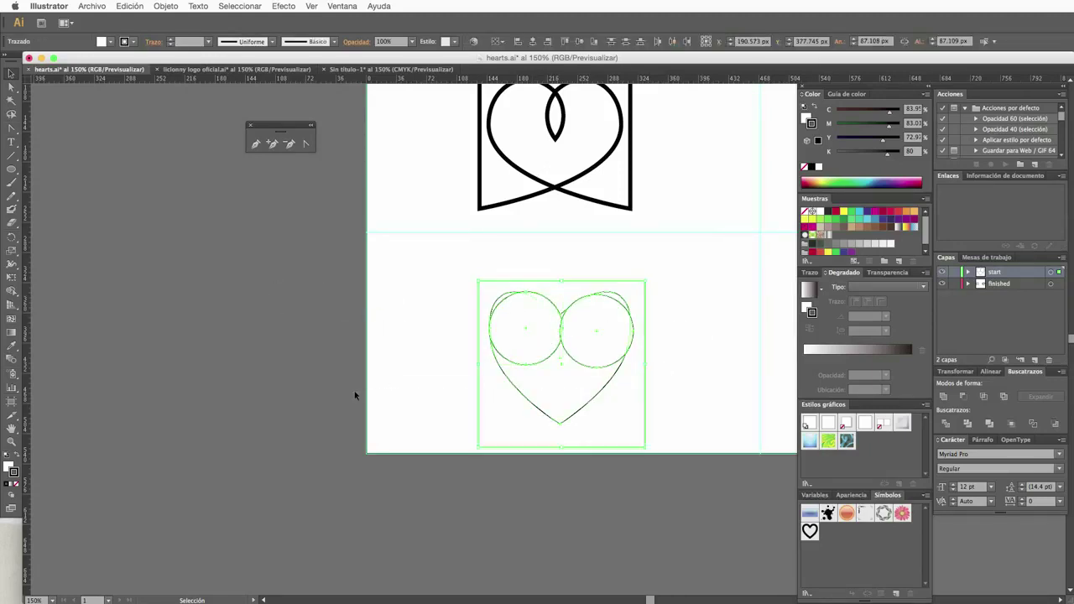
pyautogui.click(8, 468)
pyautogui.click(19, 486)
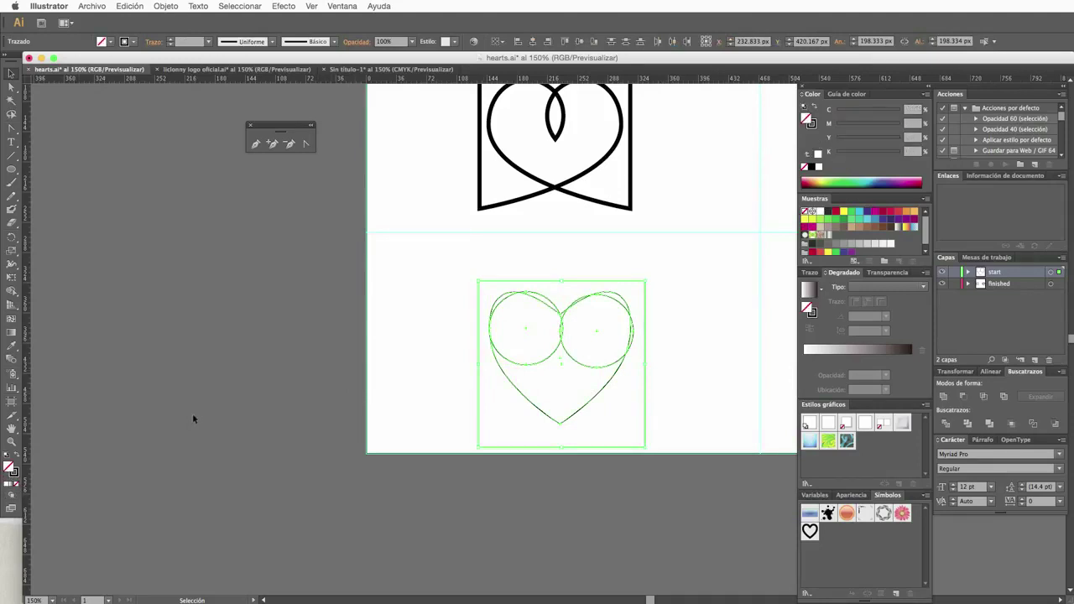
pyautogui.click(435, 383)
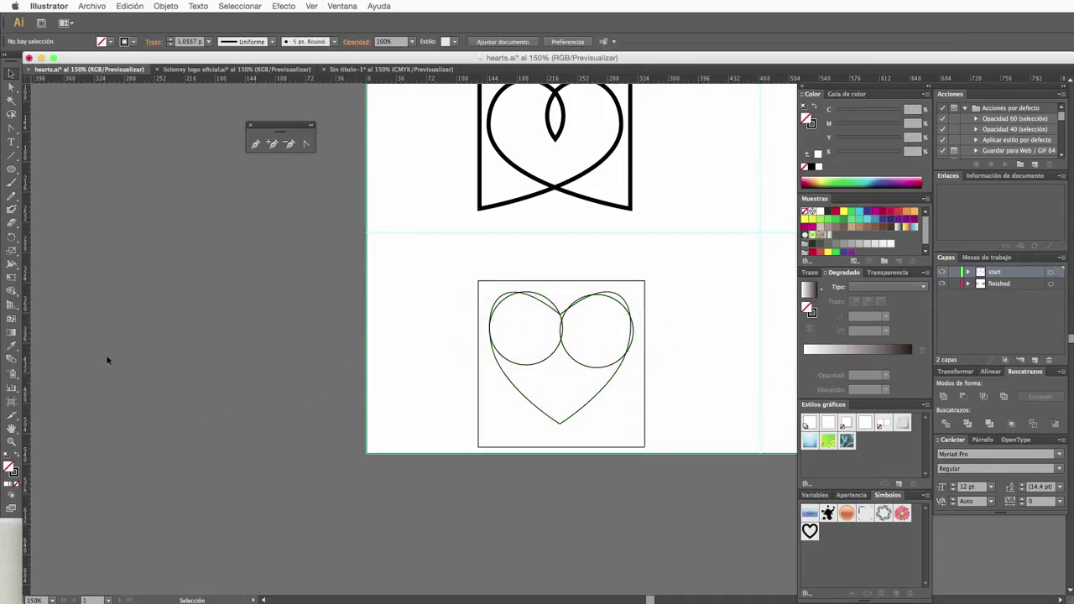
pyautogui.click(11, 441)
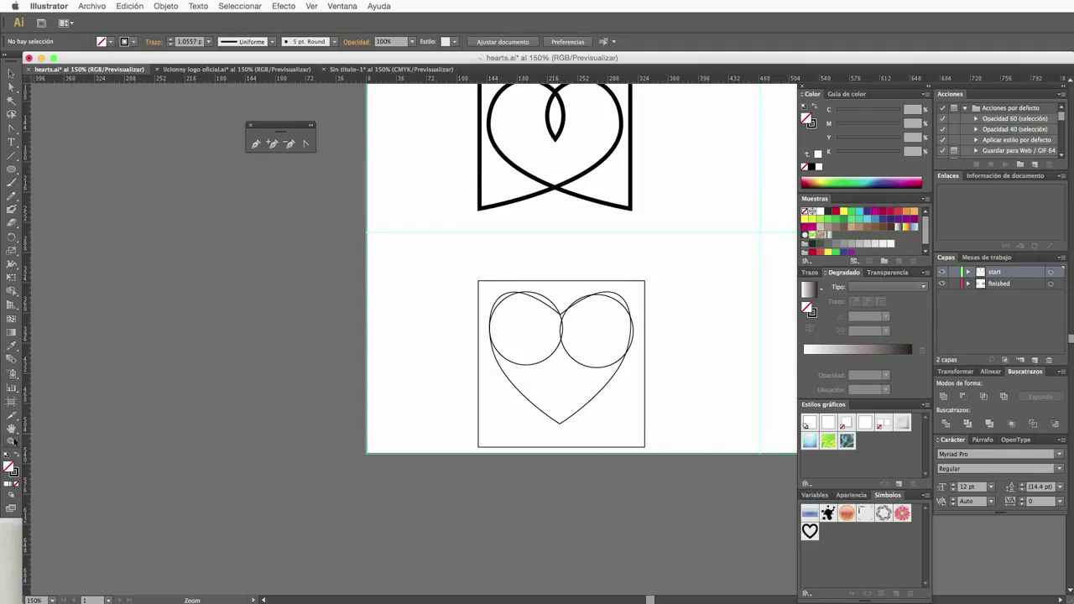
pyautogui.click(588, 319)
pyautogui.click(514, 347)
pyautogui.click(523, 353)
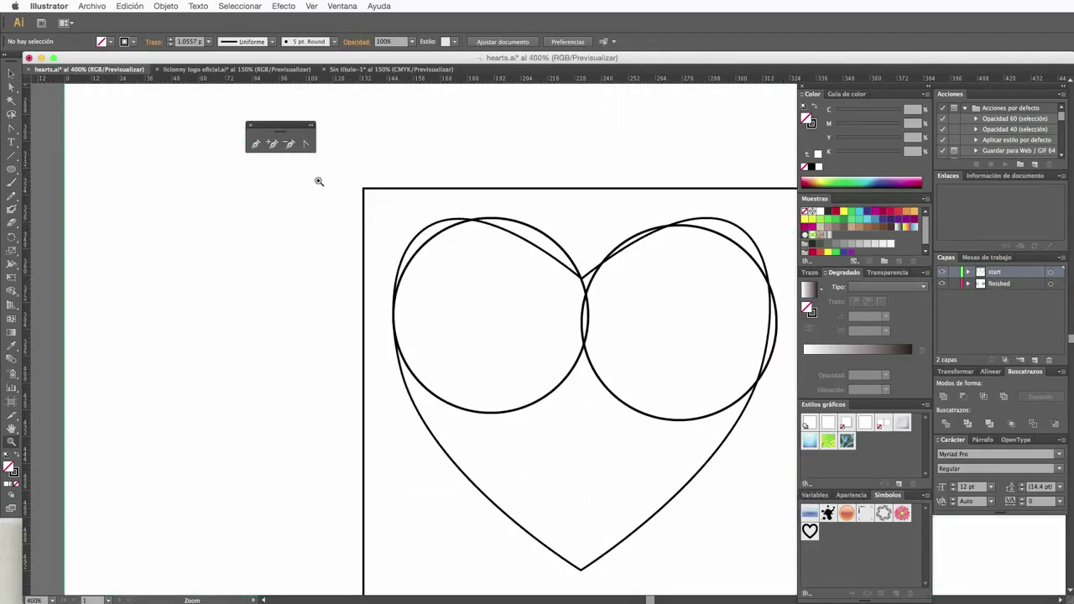
# Nudge the right circle slightly left toward the heart's notch.
pyautogui.click(11, 73)
pyautogui.click(726, 238)
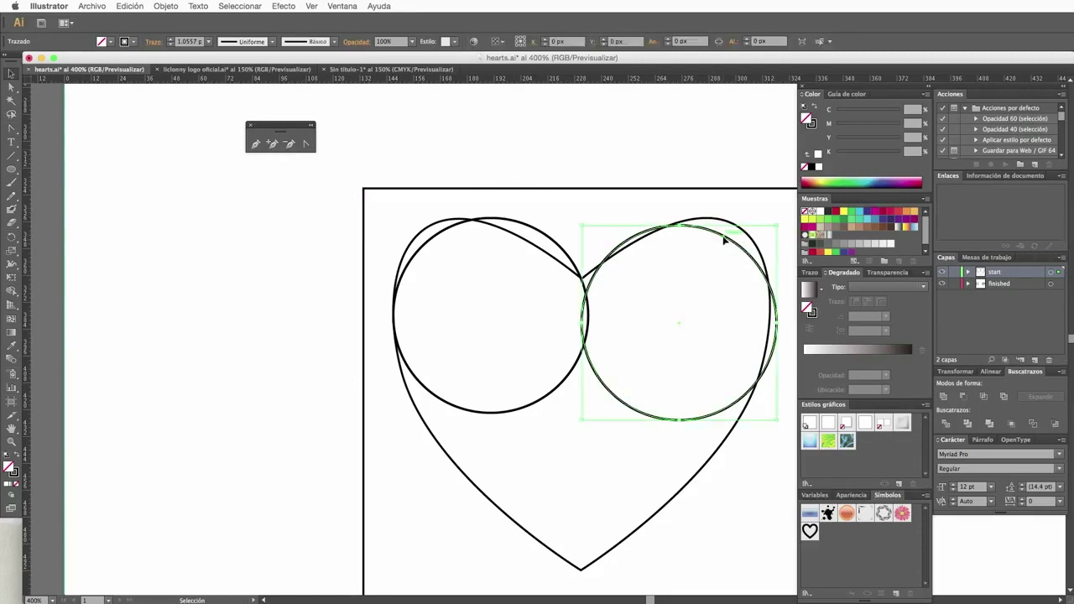
pyautogui.moveTo(680, 326); pyautogui.dragTo(668, 326)
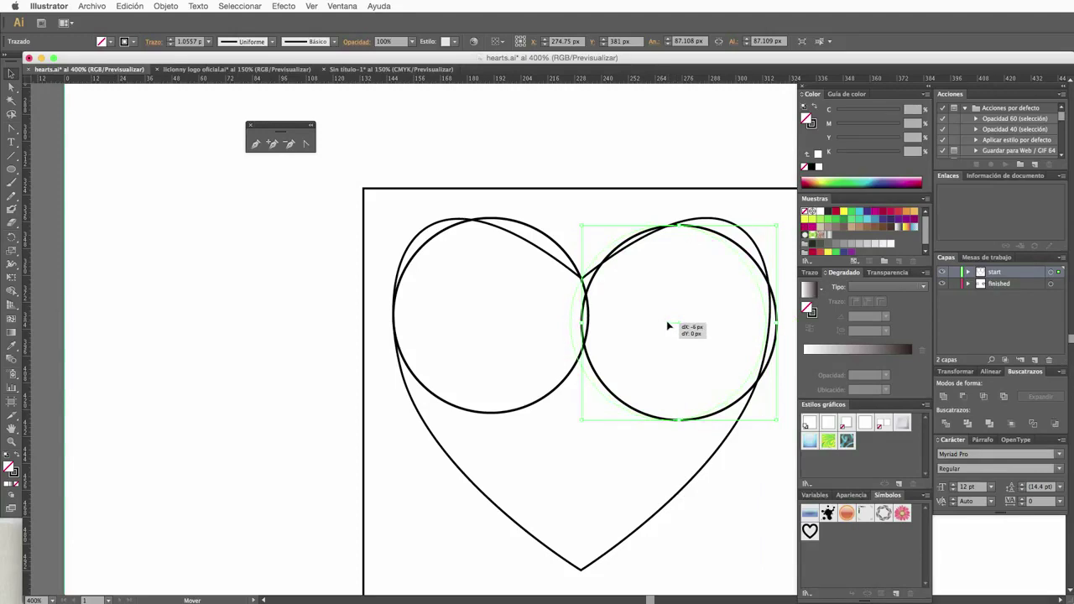
pyautogui.moveTo(669, 325); pyautogui.dragTo(669, 307)
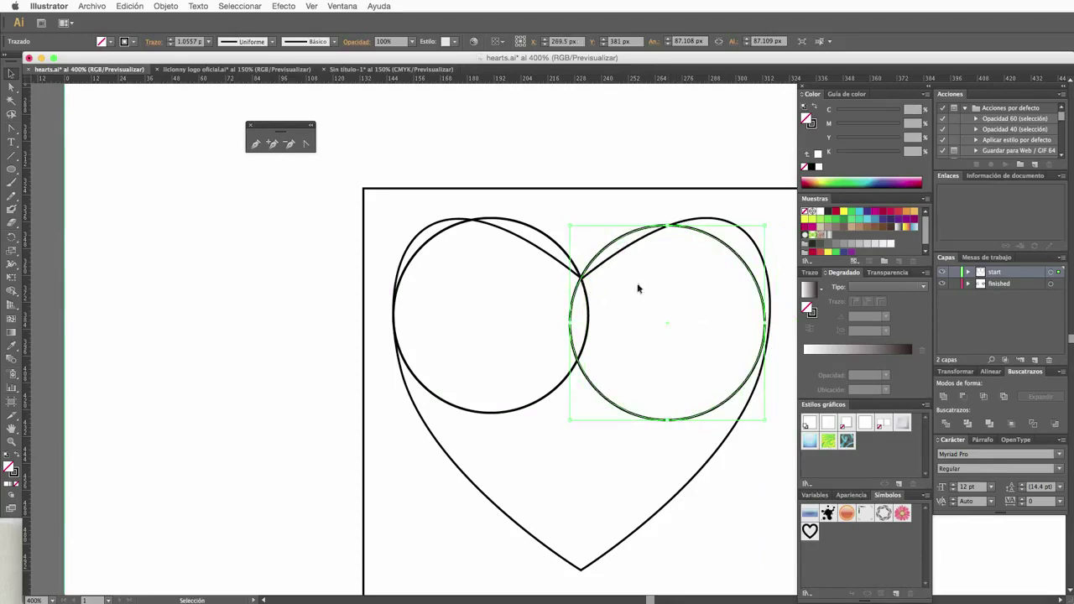
pyautogui.click(710, 212)
# Drag the heart's anchor handles so both upper lobes trace the circles.
pyautogui.click(728, 223)
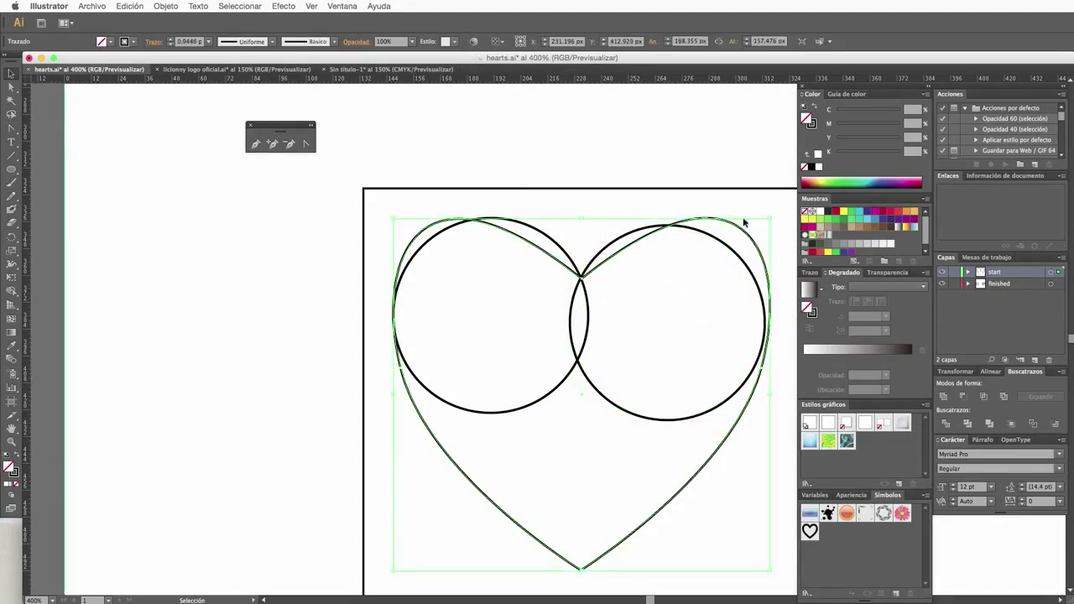
pyautogui.click(12, 86)
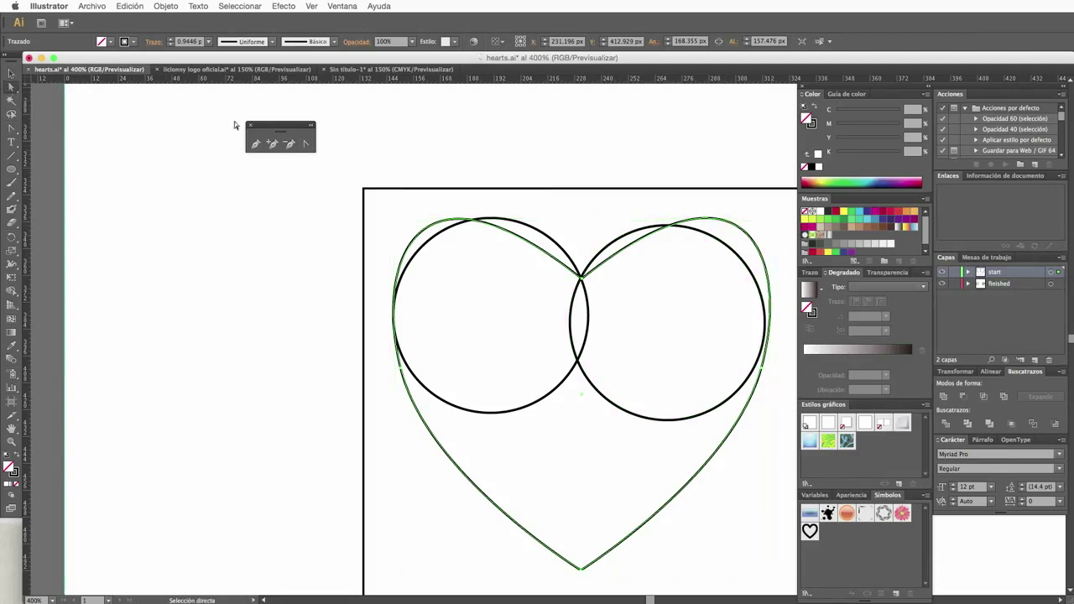
pyautogui.click(583, 276)
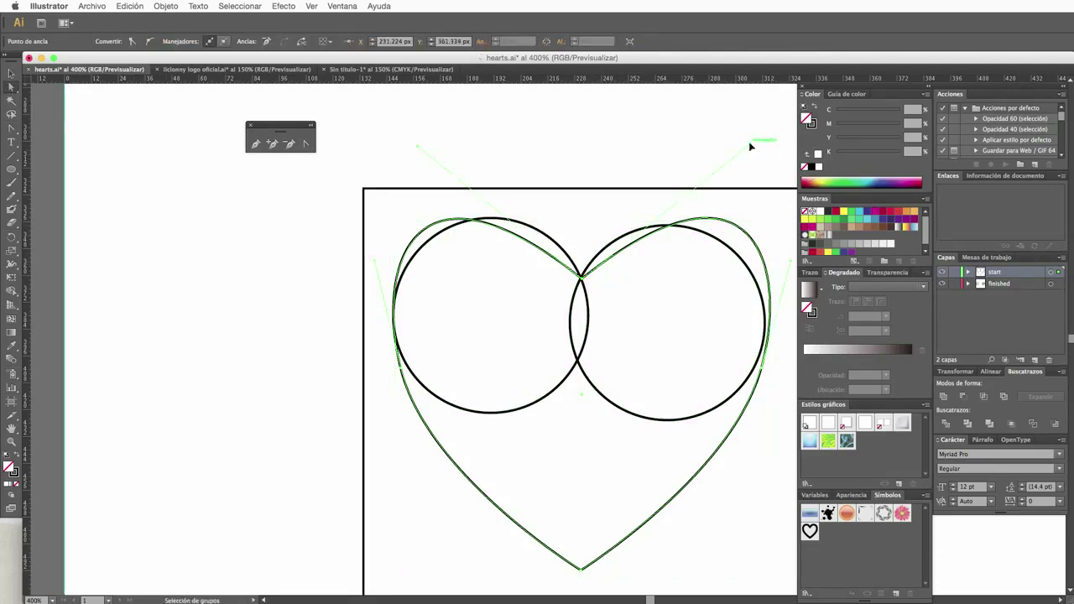
pyautogui.moveTo(751, 147); pyautogui.dragTo(649, 158)
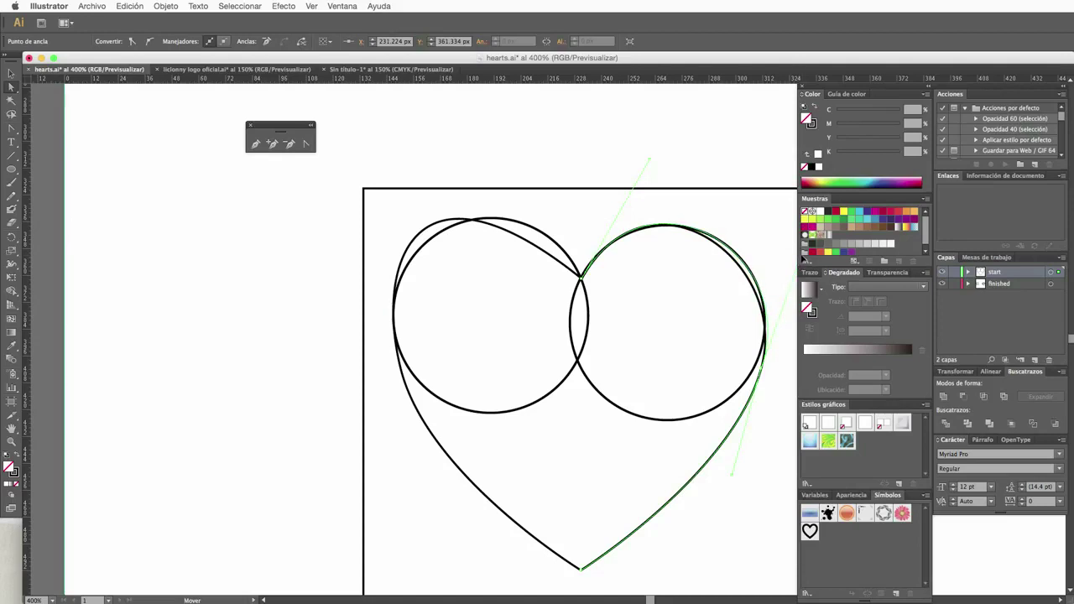
pyautogui.hotkey('ctrl', 'a')
pyautogui.press('a')
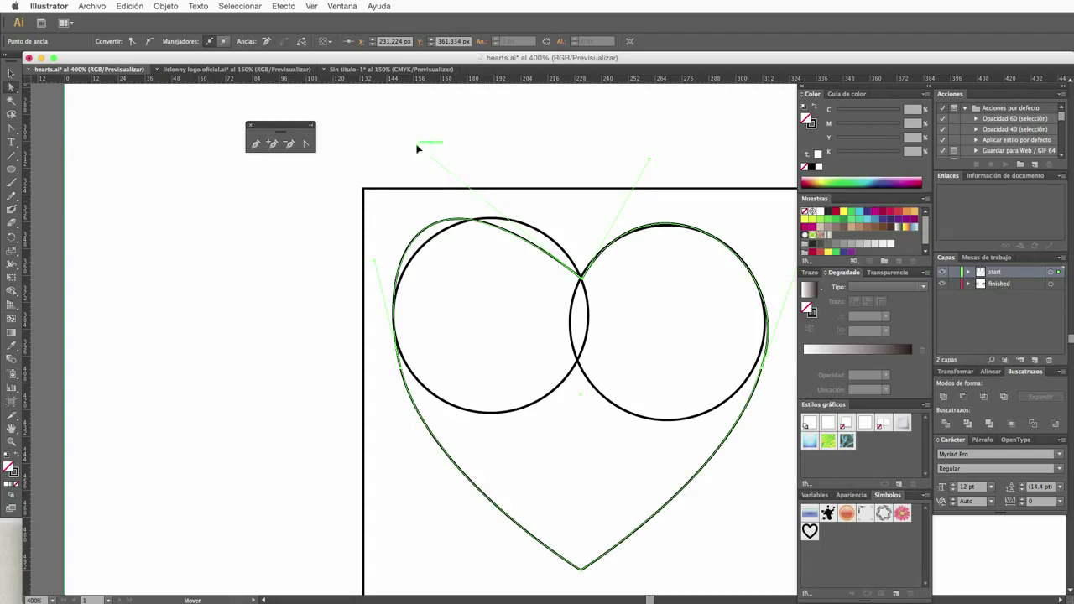
pyautogui.moveTo(417, 147)
pyautogui.mouseDown()
pyautogui.moveTo(457, 168)
pyautogui.moveTo(500, 148)
pyautogui.mouseUp()
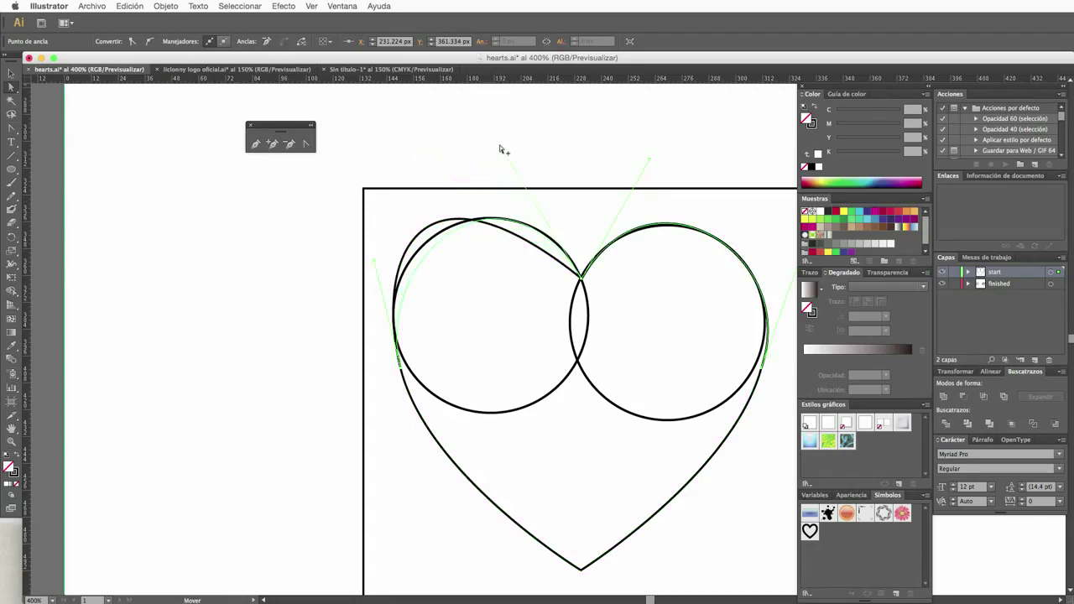
pyautogui.moveTo(374, 261); pyautogui.dragTo(355, 254)
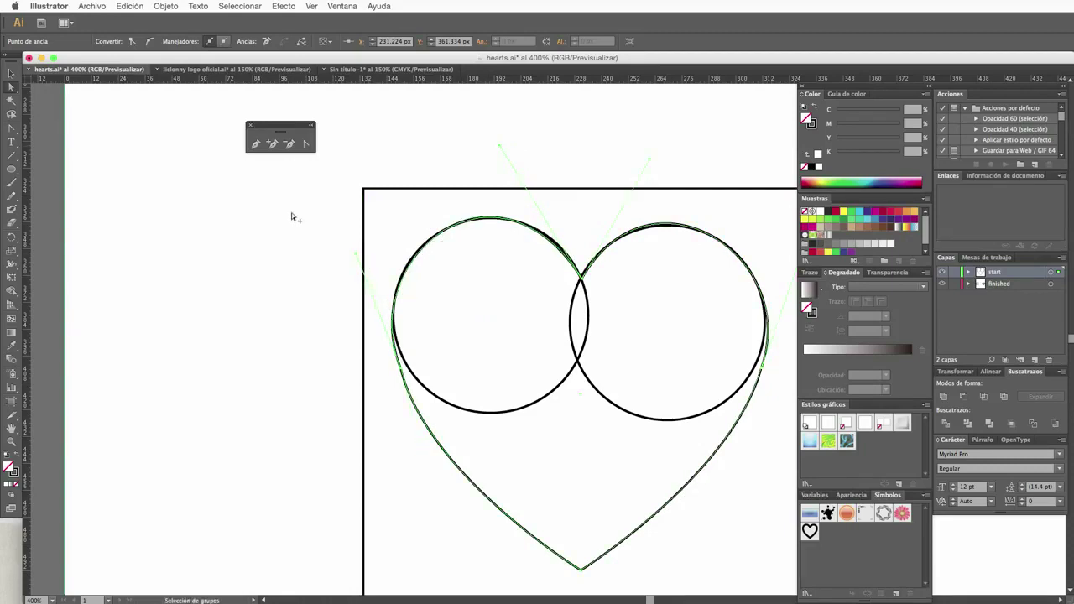
pyautogui.click(11, 73)
pyautogui.click(387, 246)
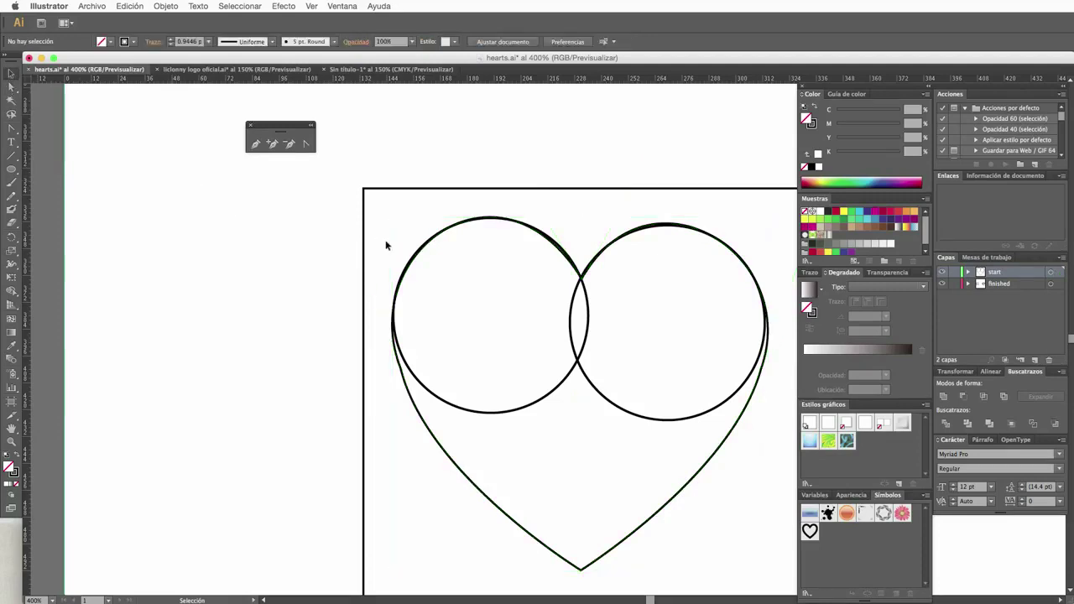
# Delete the right and left construction circles.
pyautogui.click(577, 363)
pyautogui.press('Delete')
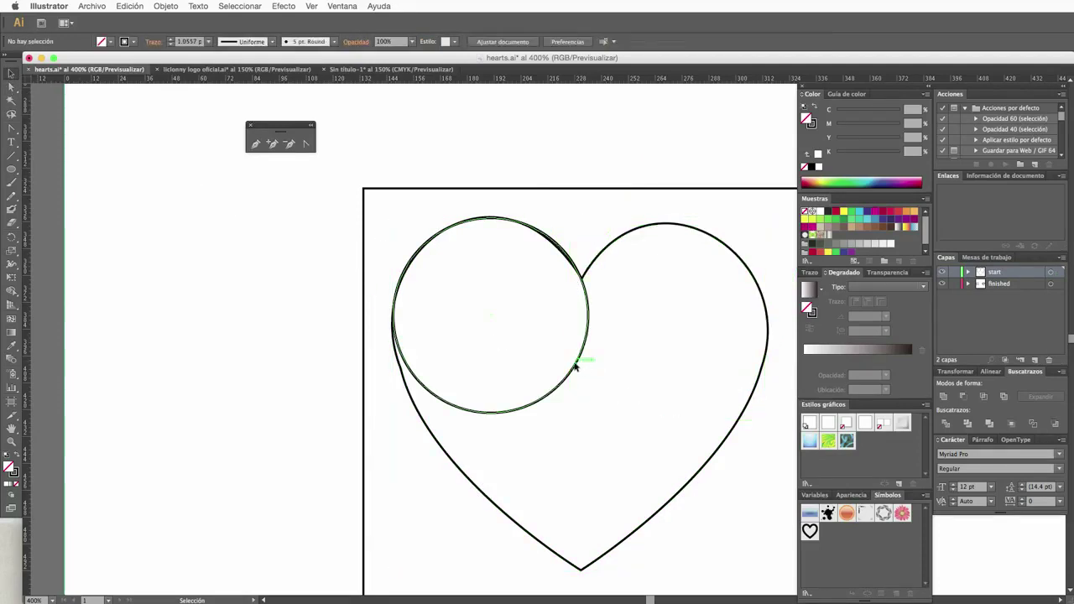
pyautogui.click(578, 362)
pyautogui.press('Delete')
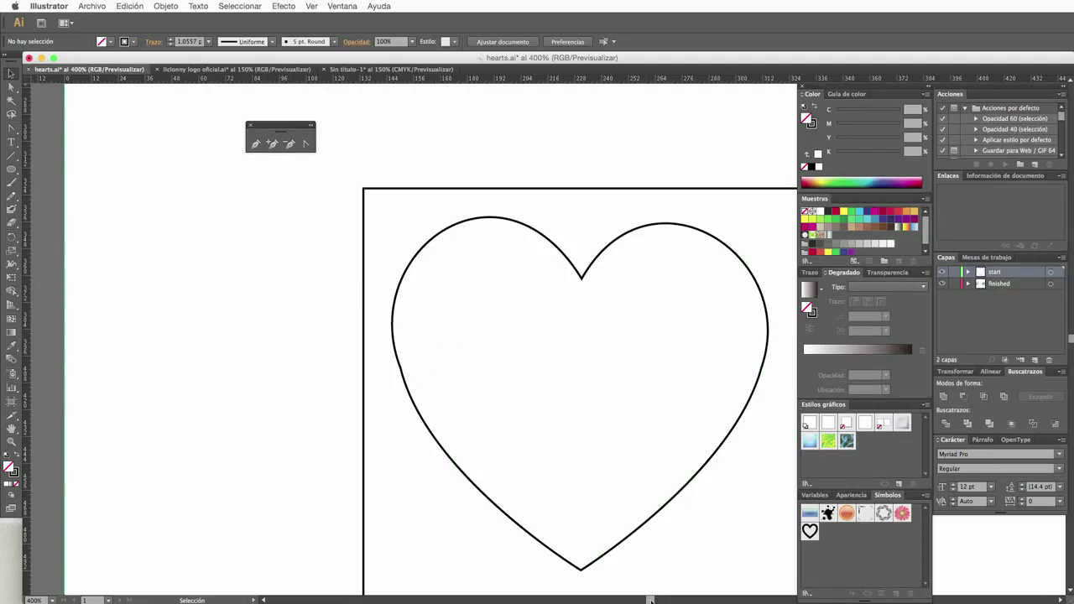
# Select the square frame and zoom out to 200% to see the finished logo.
pyautogui.moveTo(651, 601); pyautogui.dragTo(656, 600)
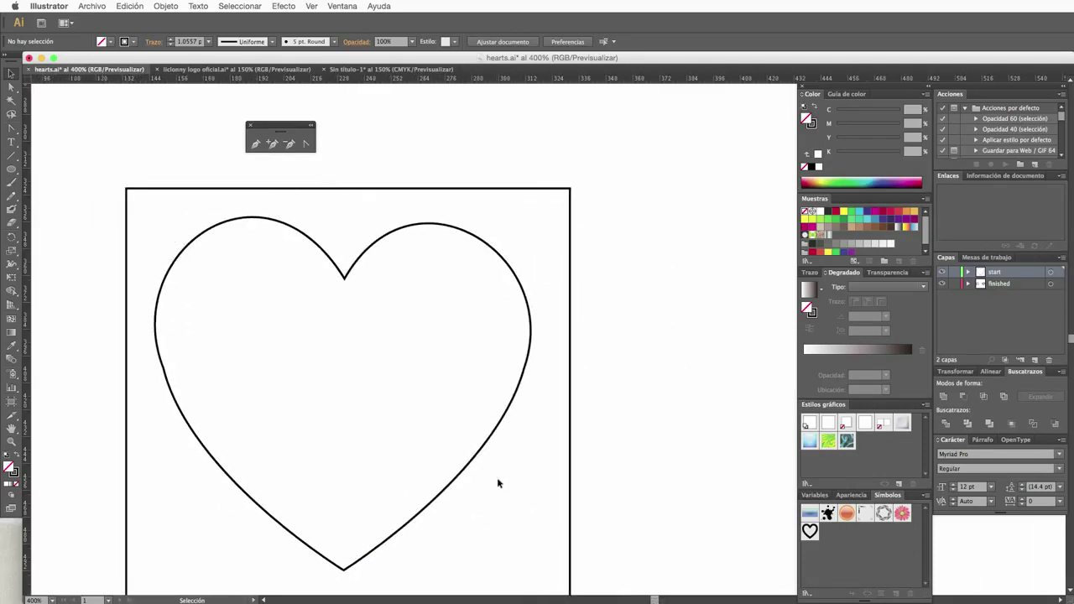
pyautogui.moveTo(127, 347); pyautogui.dragTo(122, 349)
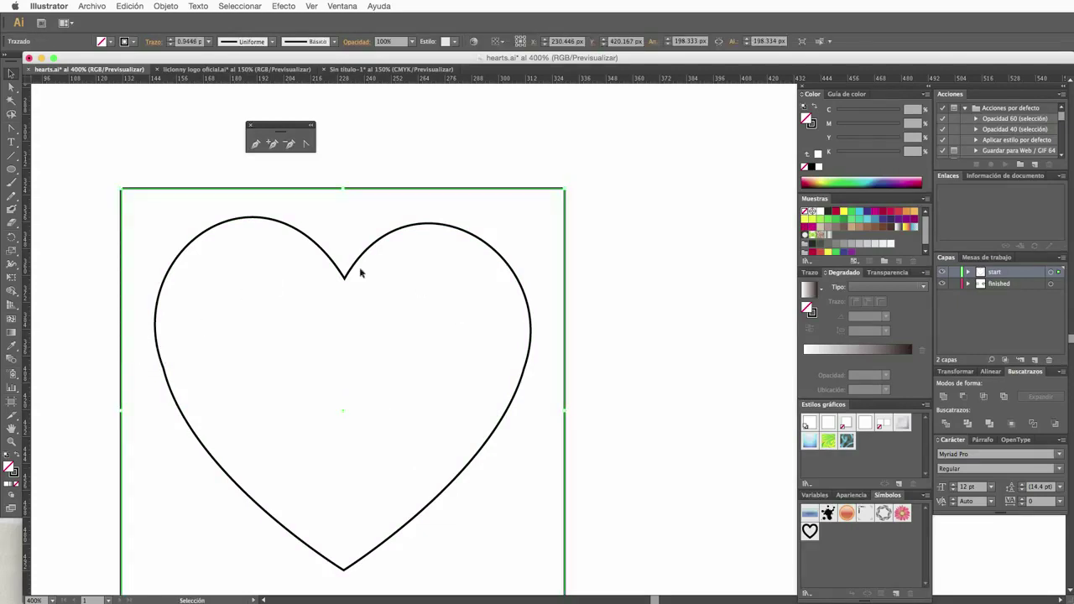
pyautogui.click(11, 442)
pyautogui.keyDown('alt'); pyautogui.click(352, 365); pyautogui.keyUp('alt')
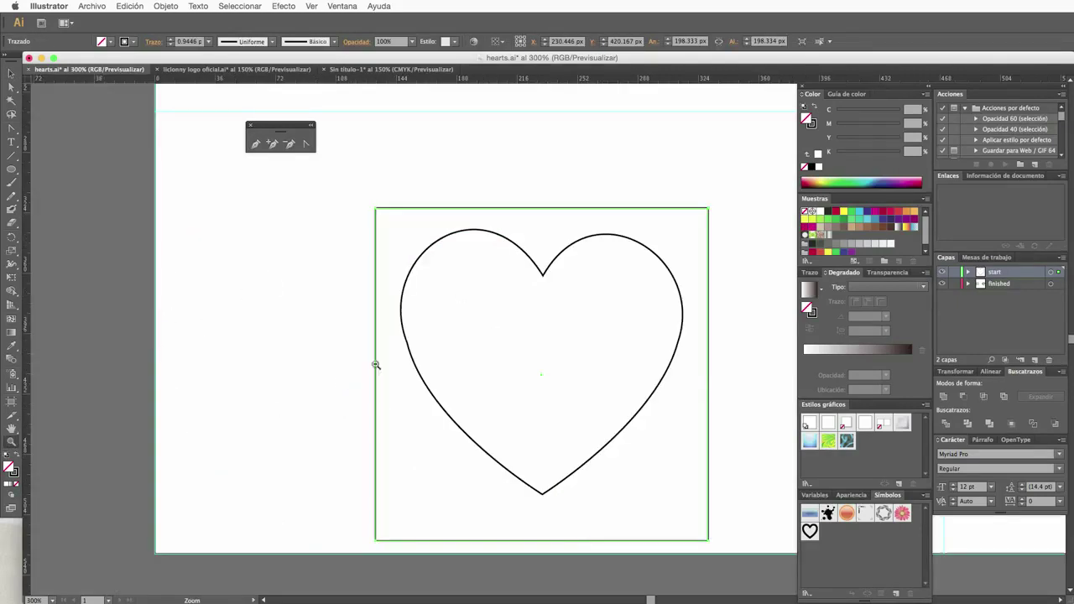
pyautogui.keyDown('alt'); pyautogui.click(406, 364); pyautogui.keyUp('alt')
pyautogui.click(11, 74)
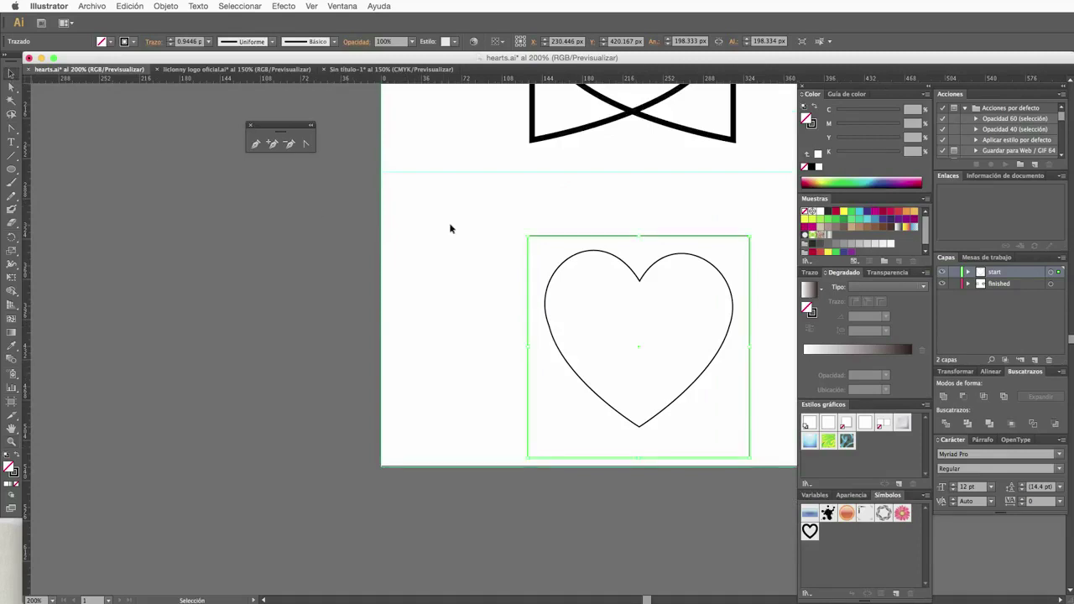
pyautogui.hscroll(-3, 646, 599)
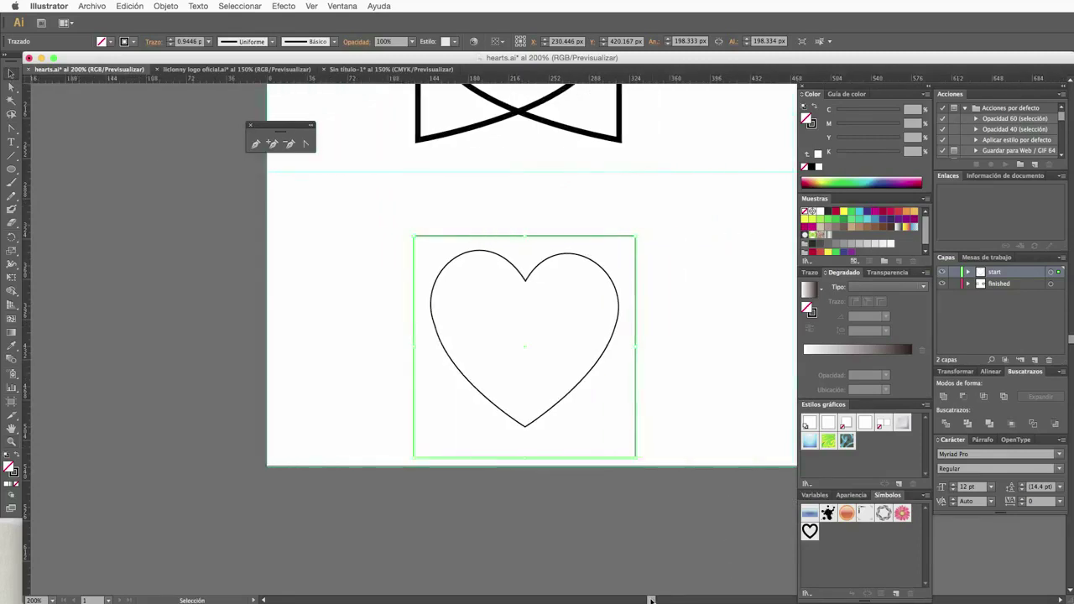
pyautogui.moveTo(1071, 344); pyautogui.dragTo(1070, 332)
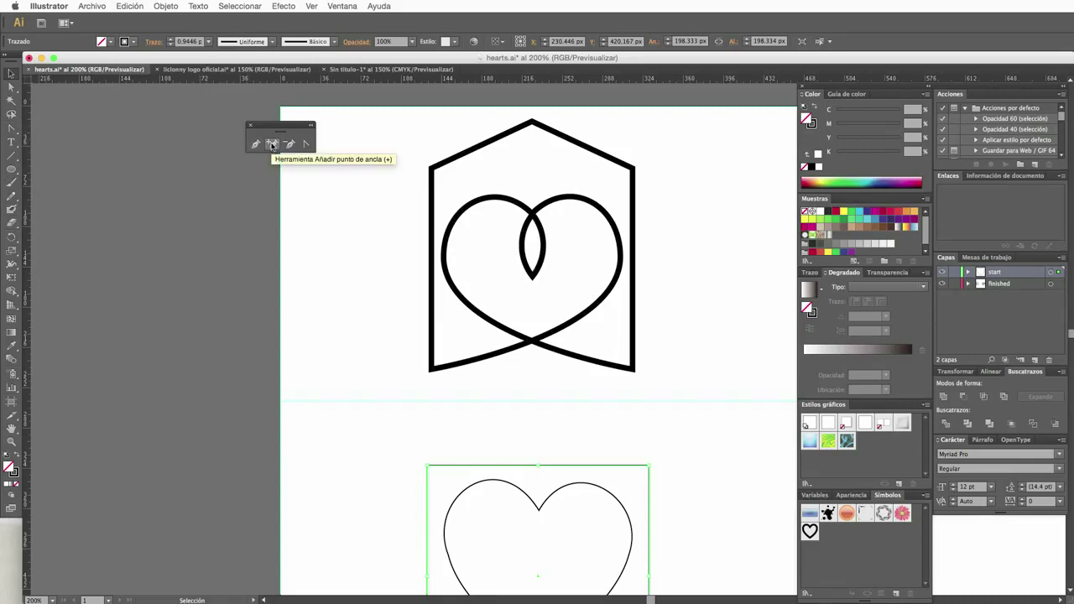
# Add an anchor at the frame's top centre and pull it up into a roof peak.
pyautogui.click(273, 145)
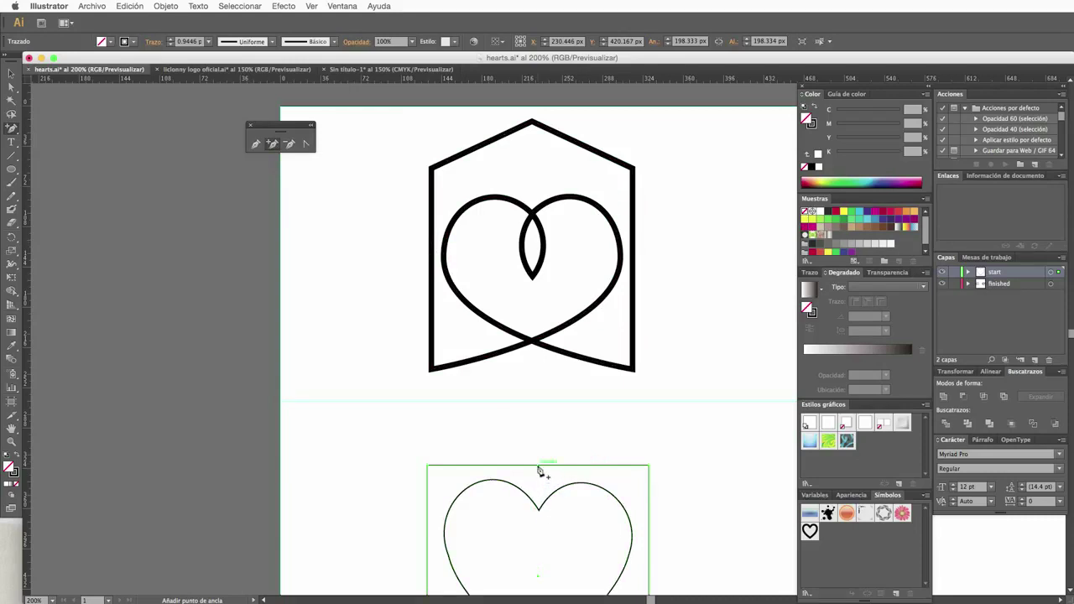
pyautogui.click(540, 472)
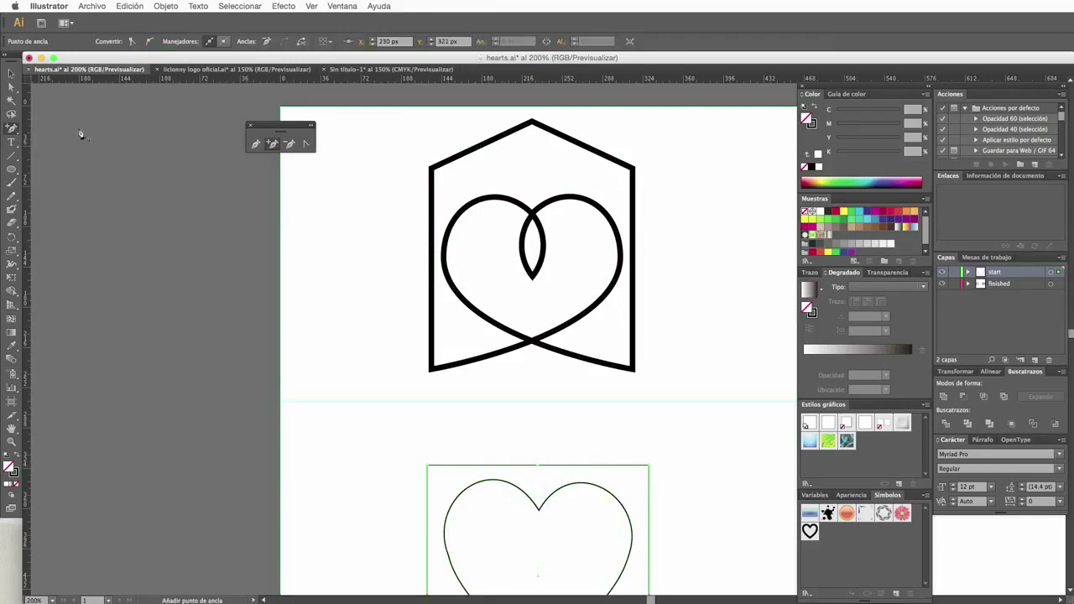
pyautogui.click(13, 76)
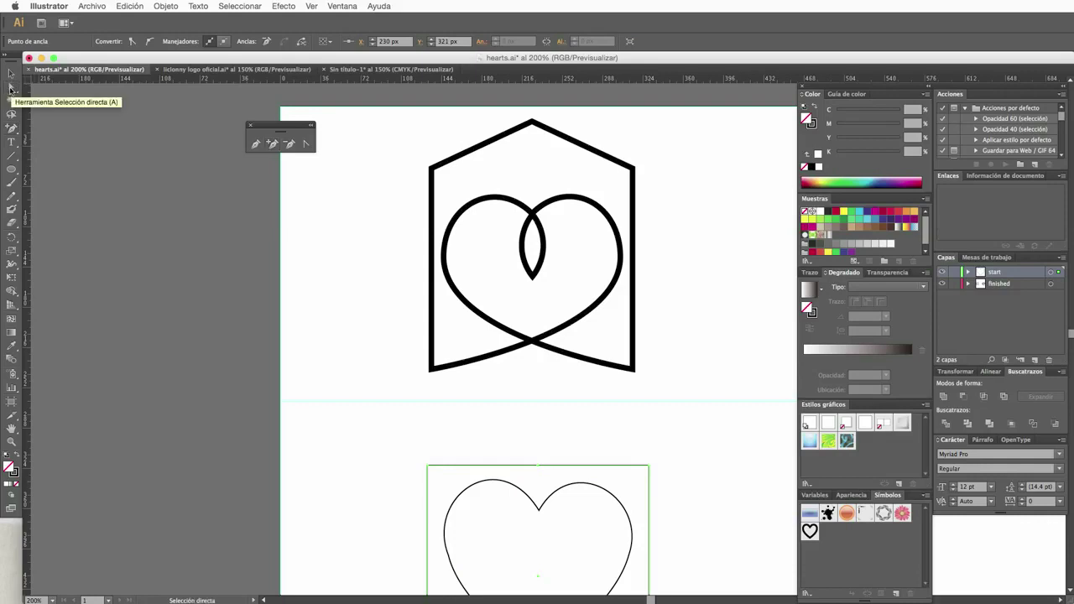
pyautogui.click(11, 88)
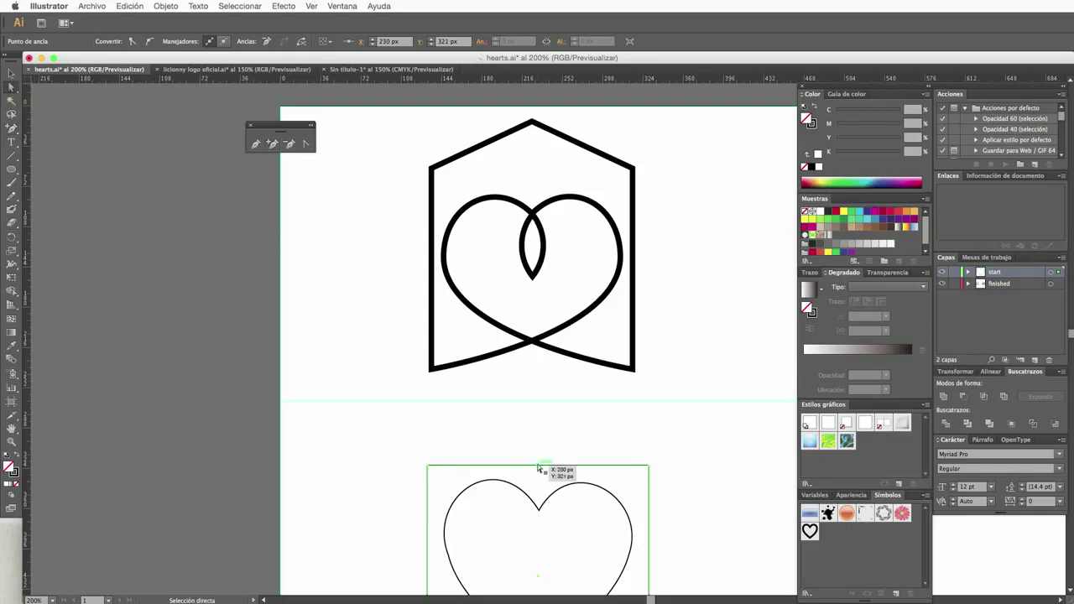
pyautogui.moveTo(538, 467); pyautogui.dragTo(541, 413)
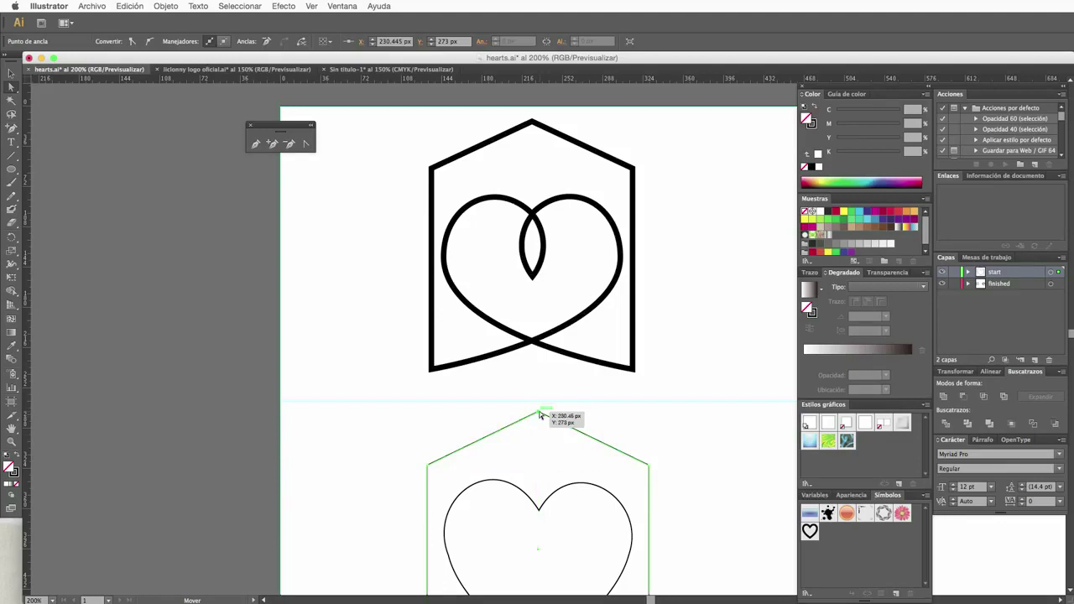
pyautogui.moveTo(540, 415); pyautogui.dragTo(539, 412)
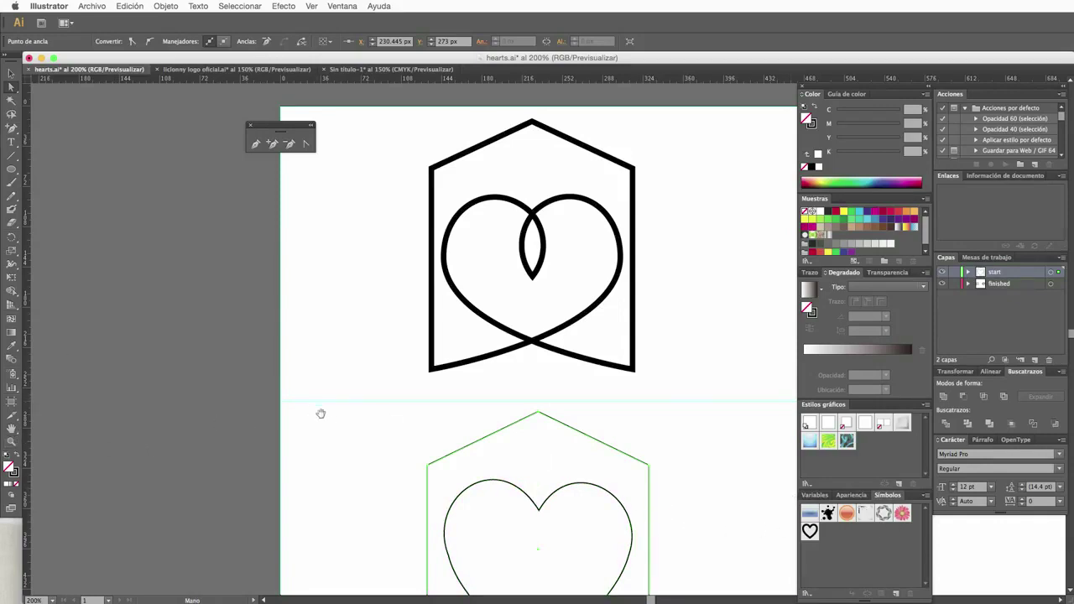
# Pan the house frame into view and select it together with the heart.
pyautogui.moveTo(385, 455); pyautogui.dragTo(368, 328)
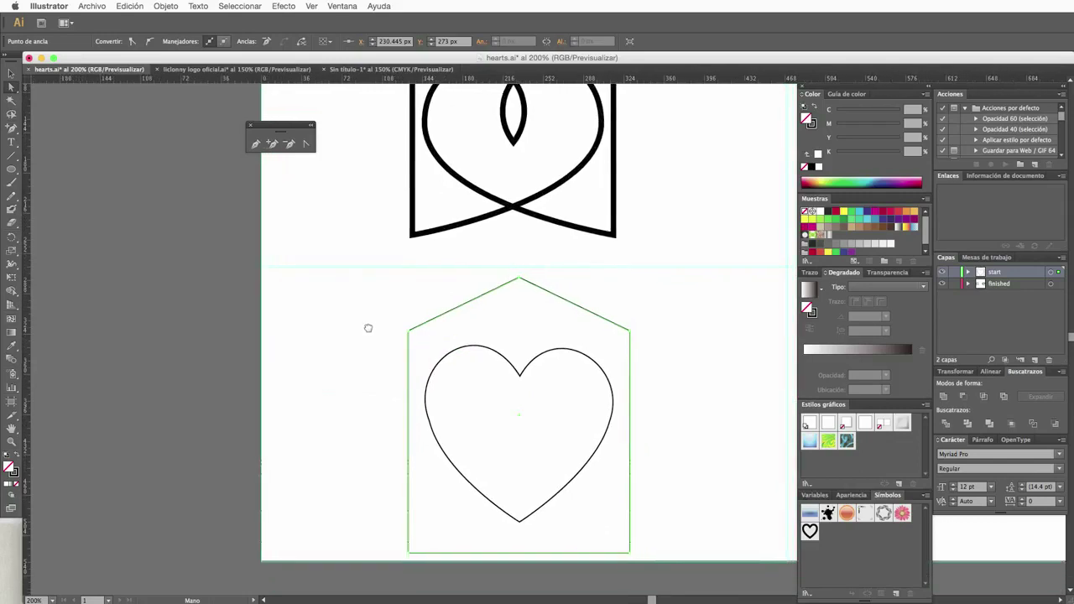
pyautogui.press('space')
pyautogui.click(11, 75)
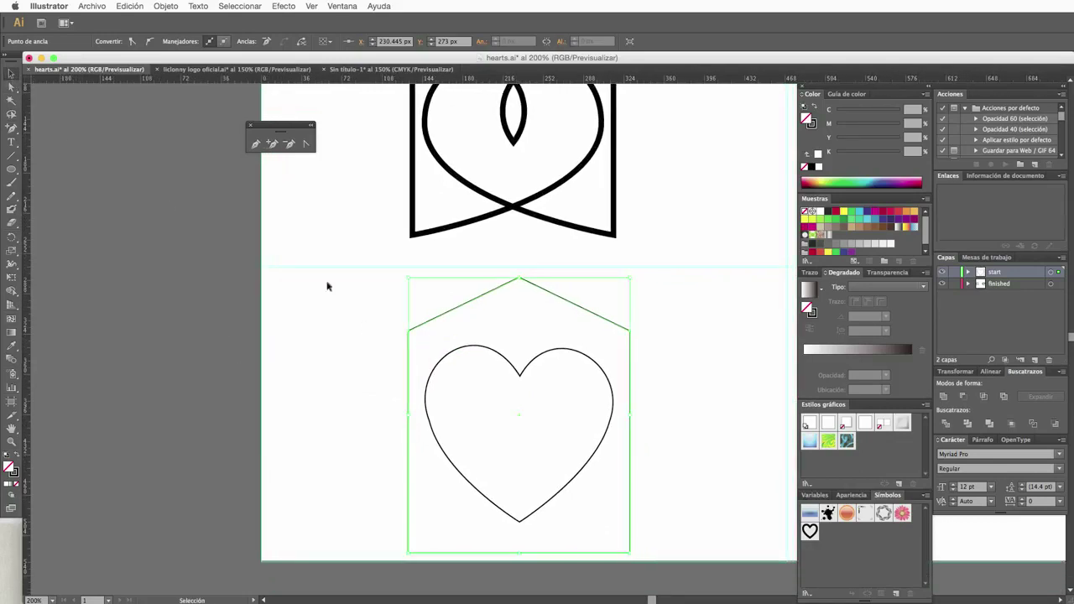
pyautogui.moveTo(346, 262); pyautogui.dragTo(659, 476)
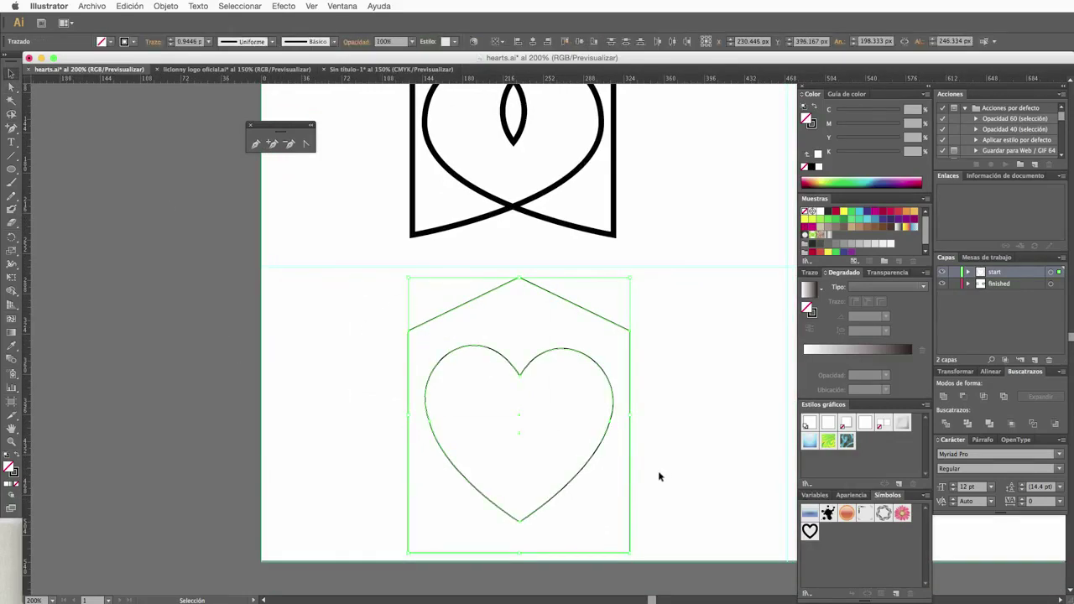
# Raise the house and heart stroke weight to 5 pt, then deselect.
pyautogui.click(172, 40)
pyautogui.click(171, 39)
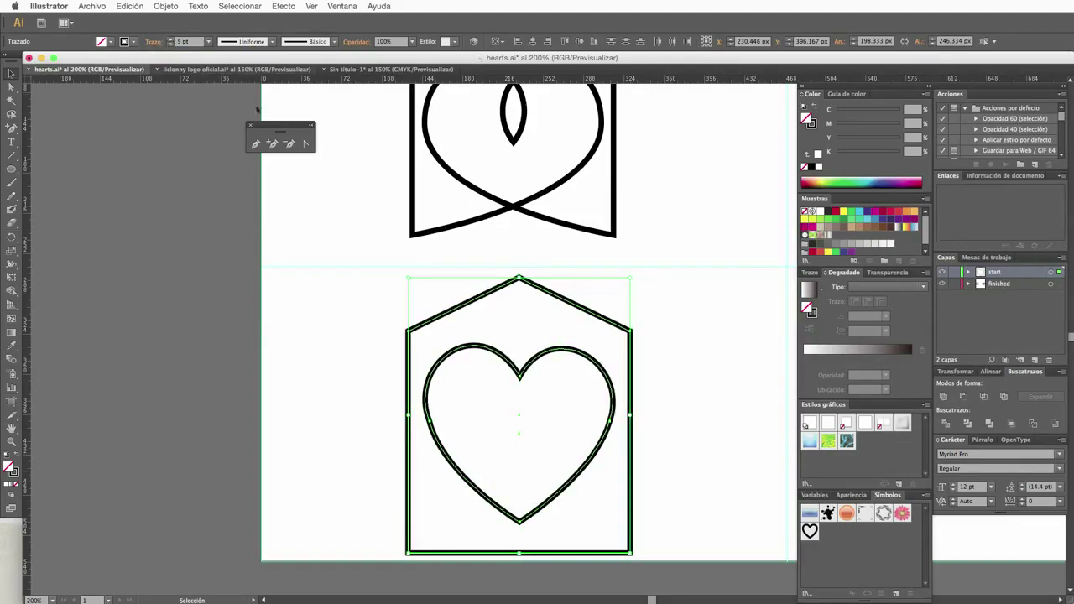
pyautogui.click(345, 321)
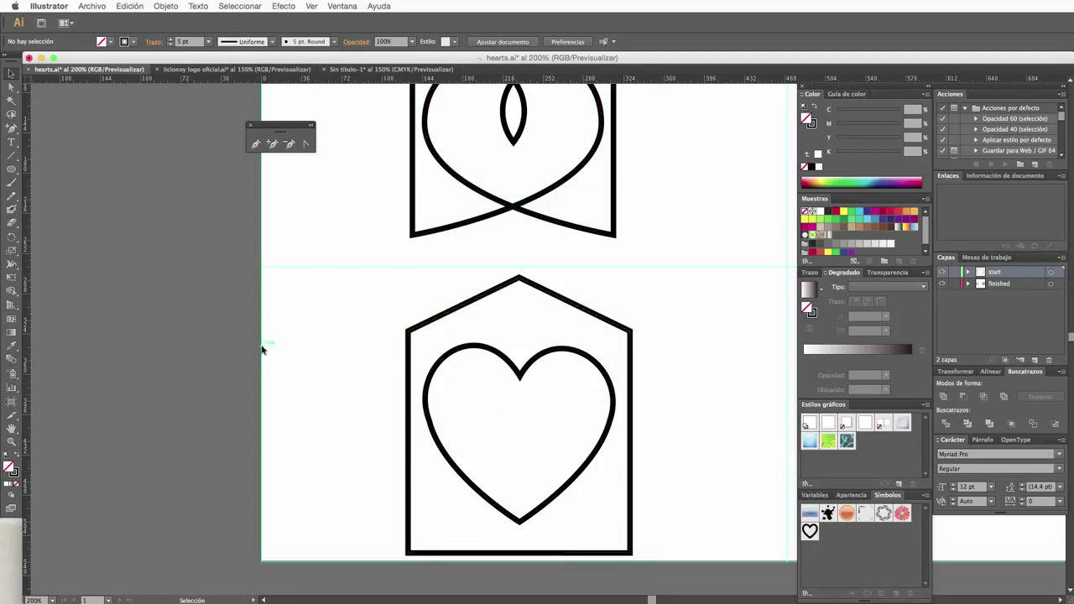
pyautogui.click(11, 87)
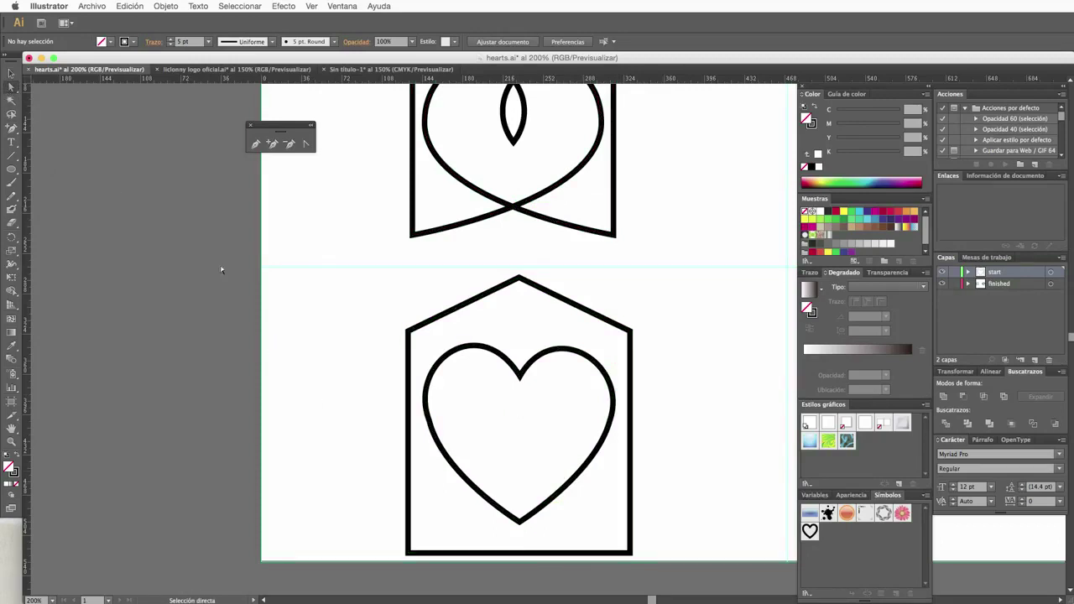
# Delete the house's bottom edge so only the roof and two side walls frame the heart.
pyautogui.click(574, 554)
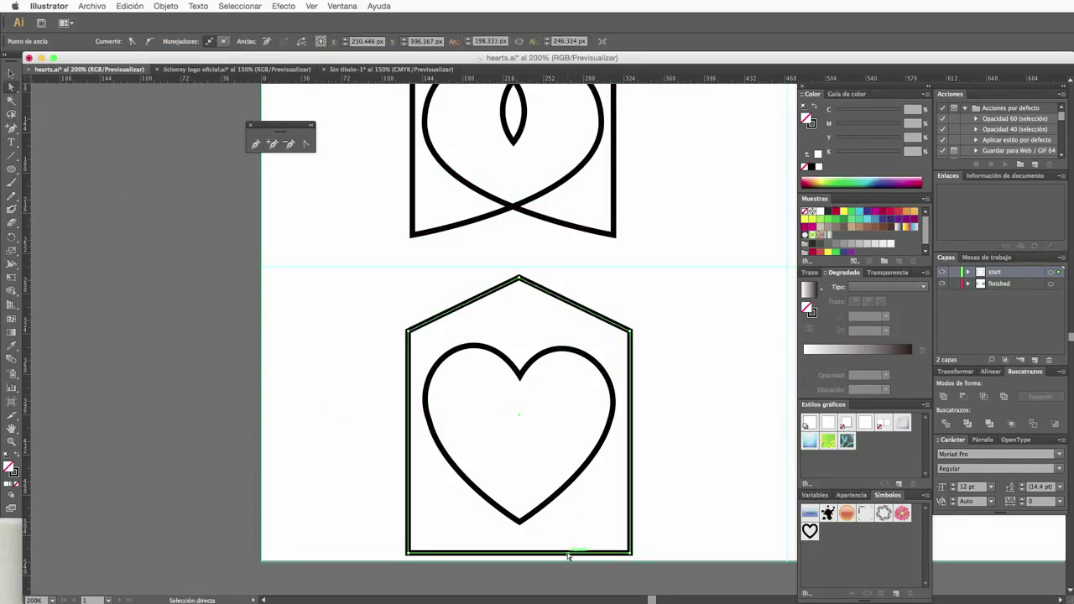
pyautogui.press('Delete')
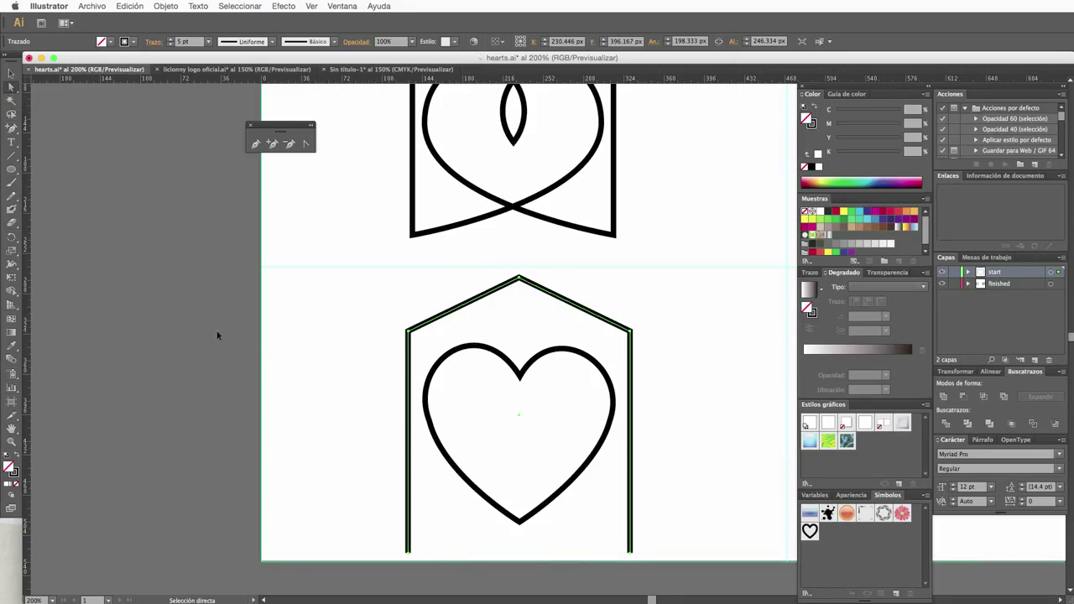
pyautogui.hotkey('ctrl', 'a')
pyautogui.click(11, 73)
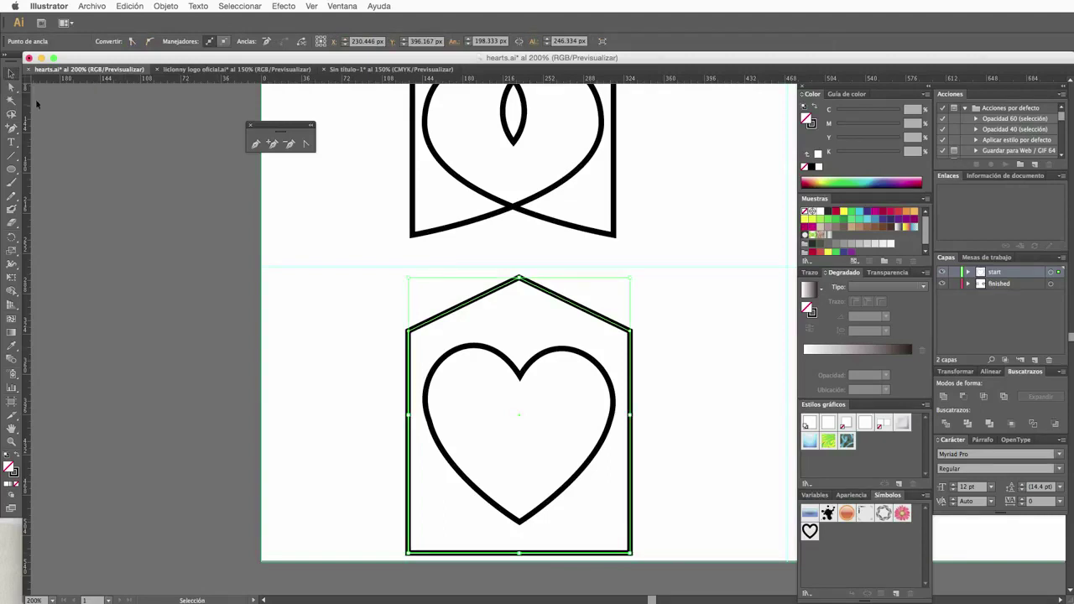
pyautogui.press('Delete')
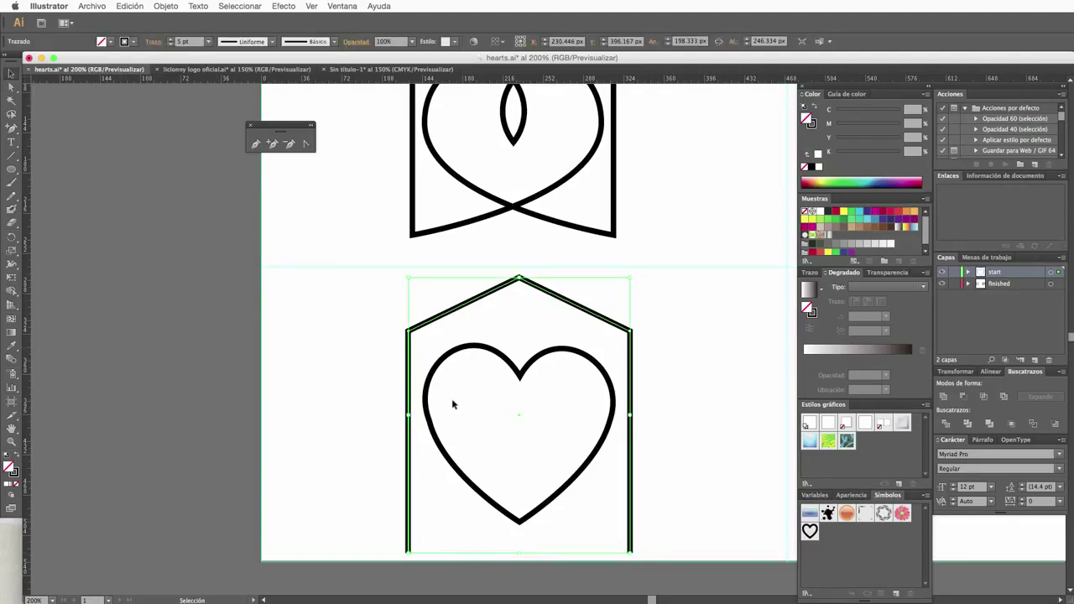
pyautogui.click(272, 295)
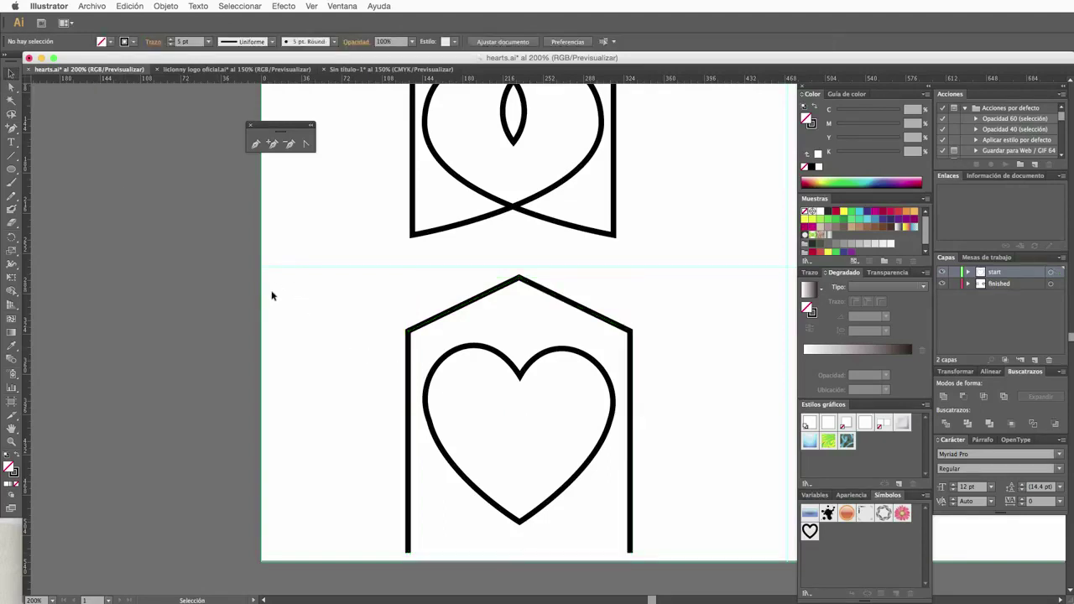
pyautogui.click(451, 314)
pyautogui.press('Delete')
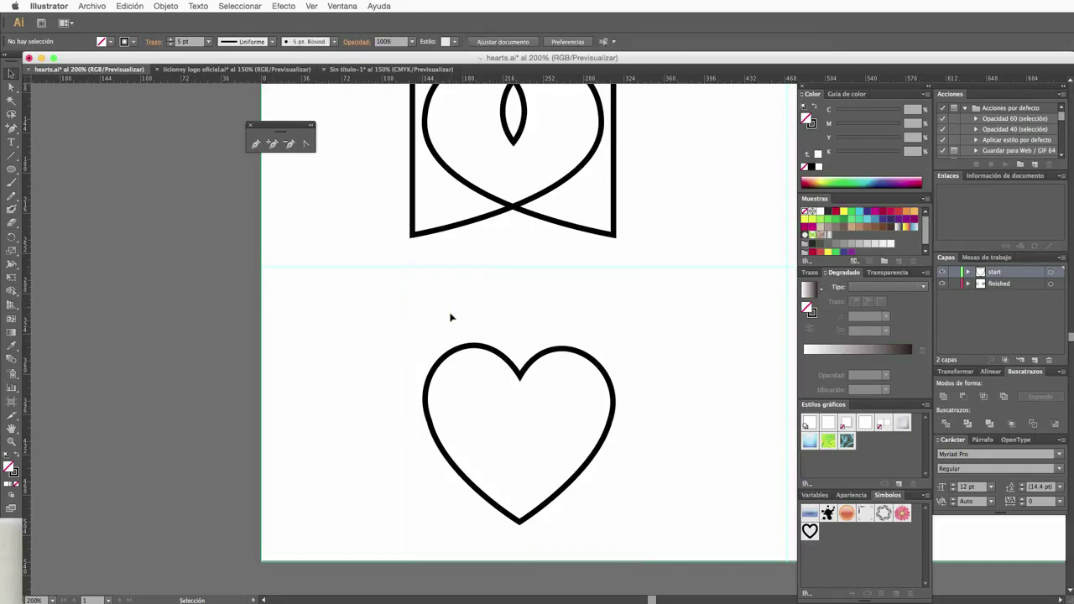
pyautogui.hotkey('ctrl', 'z')
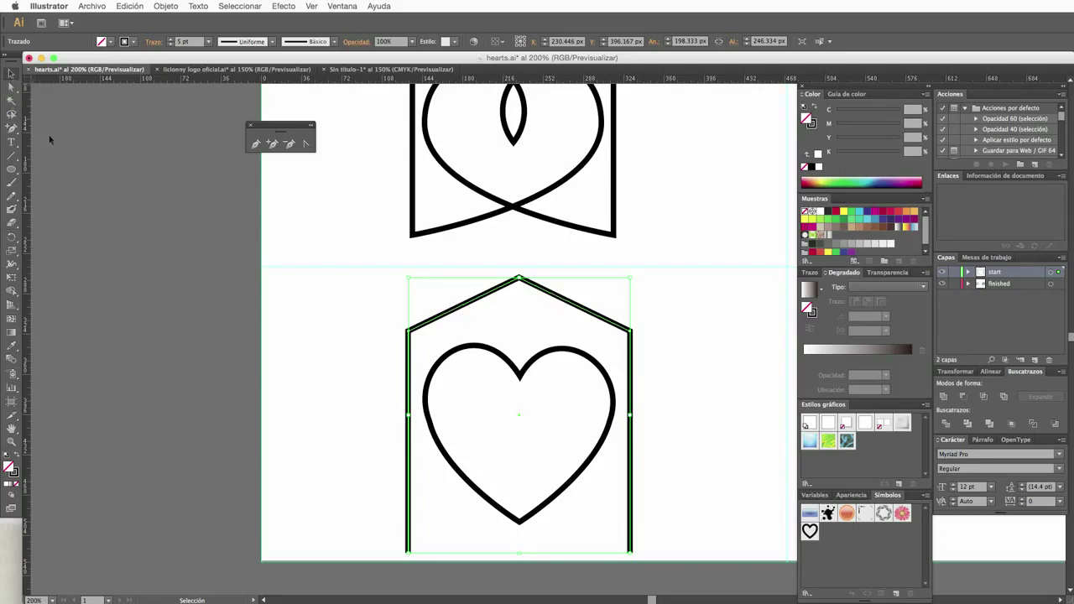
# Zoom in close on the heart's sharp bottom tip.
pyautogui.click(11, 442)
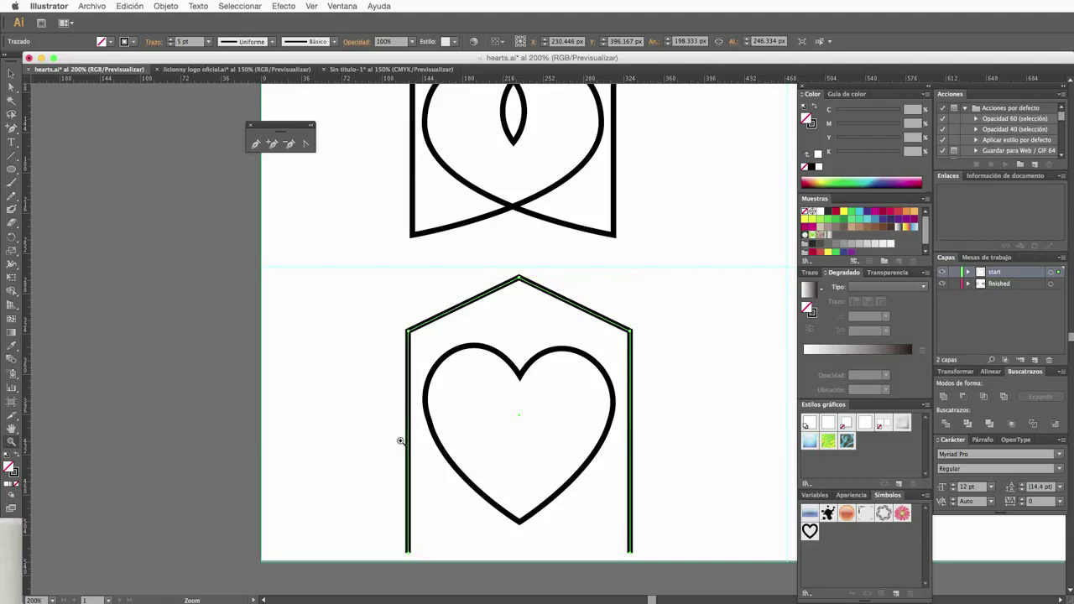
pyautogui.click(520, 521)
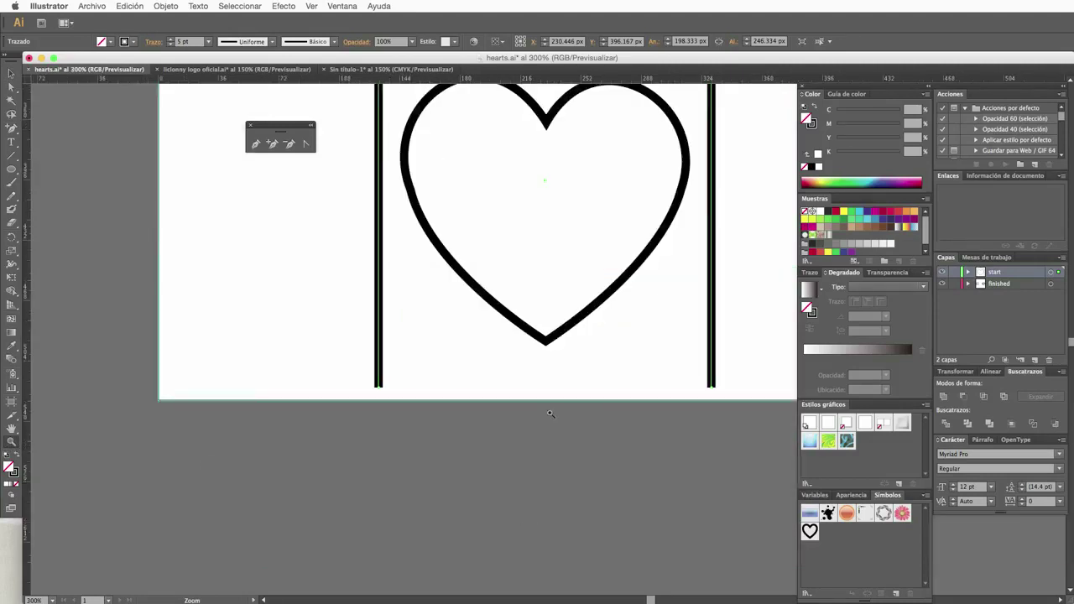
pyautogui.click(541, 342)
# At 600% zoom, split the heart path at its bottom-tip anchor with the Scissors tool.
pyautogui.click(554, 351)
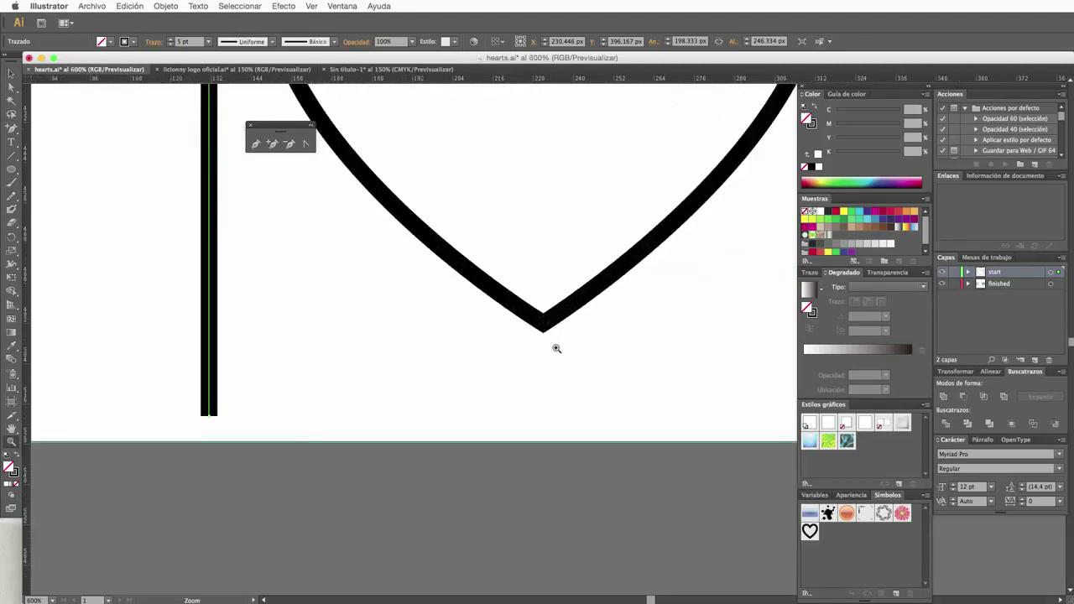
pyautogui.press('v')
pyautogui.moveTo(11, 224); pyautogui.dragTo(48, 236)
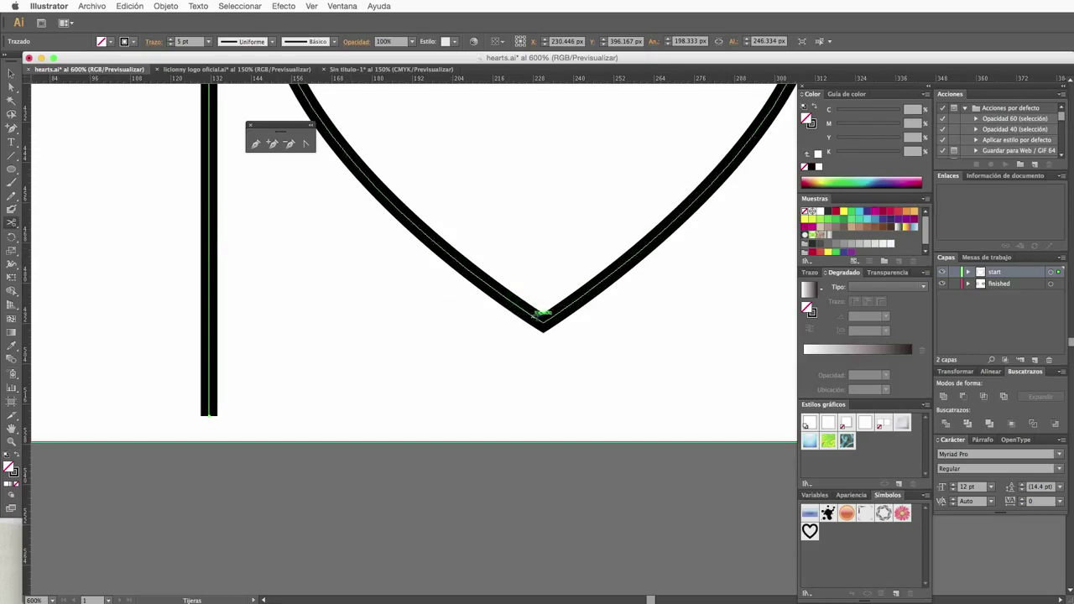
pyautogui.click(544, 319)
pyautogui.click(544, 320)
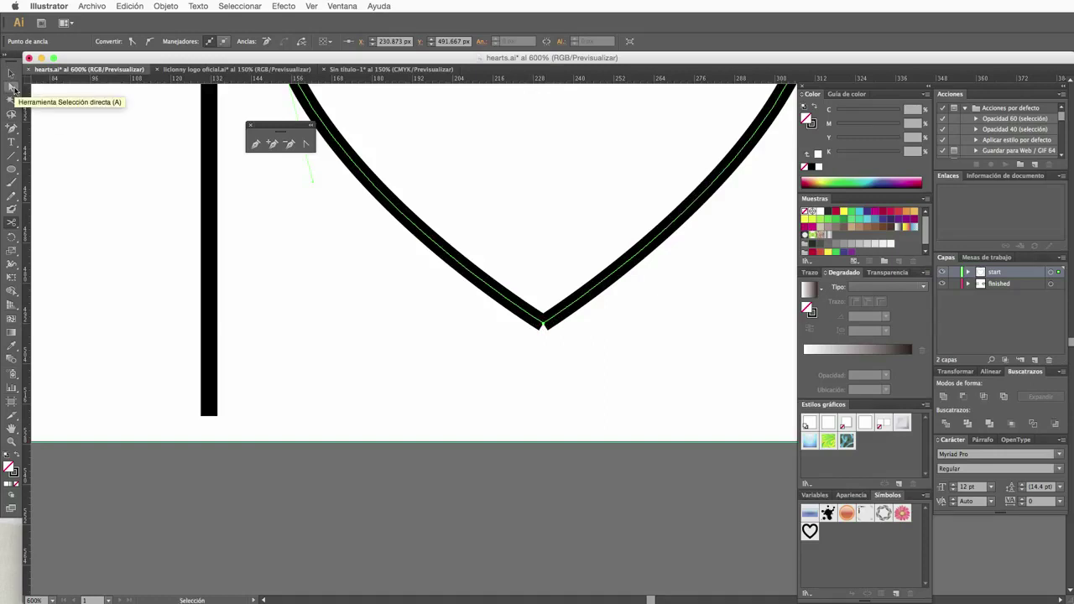
# Drag the heart's two cut ends down onto the bases of the left and right walls.
pyautogui.click(13, 87)
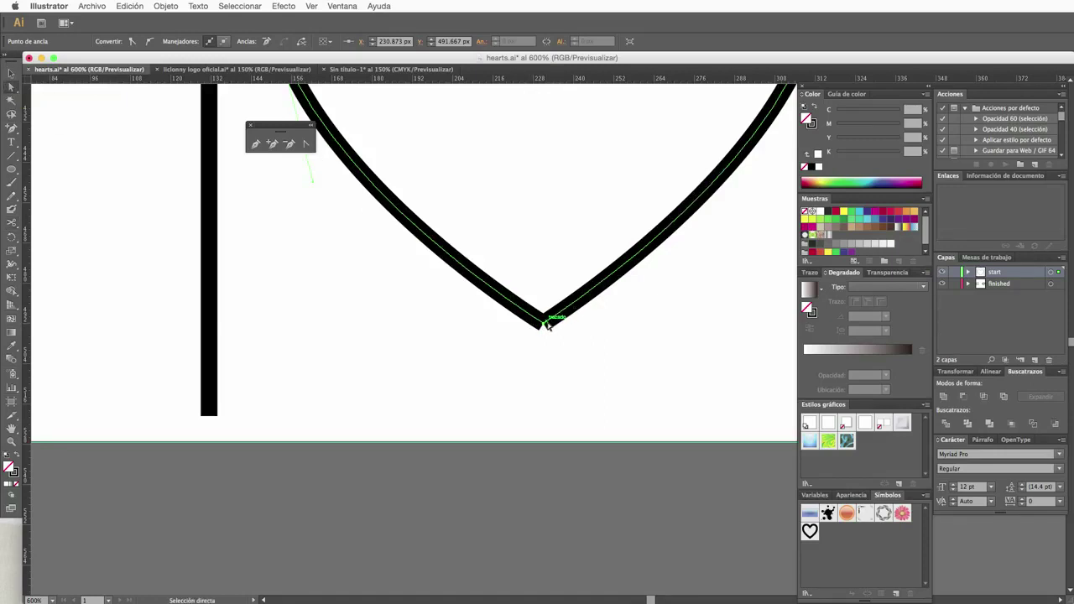
pyautogui.moveTo(546, 325)
pyautogui.mouseDown()
pyautogui.moveTo(491, 366)
pyautogui.moveTo(514, 353)
pyautogui.moveTo(210, 417)
pyautogui.mouseUp()
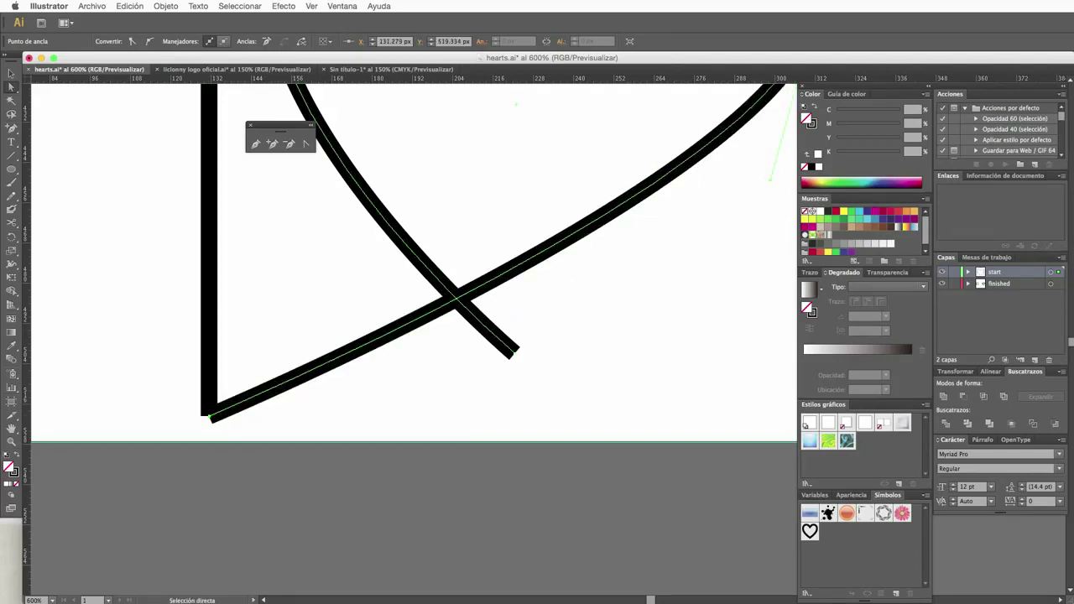
pyautogui.moveTo(650, 599); pyautogui.dragTo(656, 599)
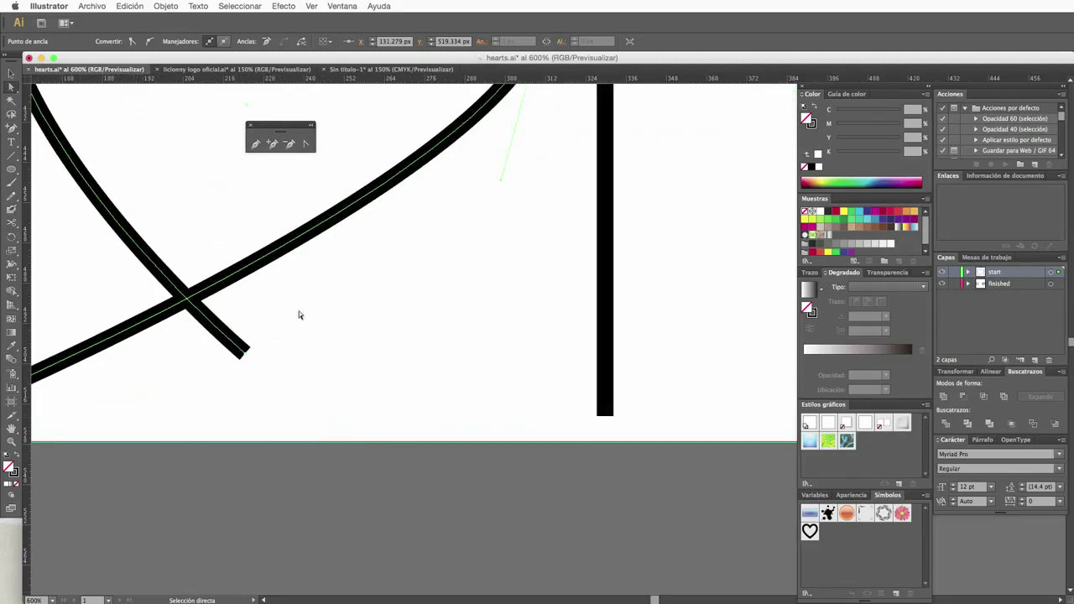
pyautogui.moveTo(242, 354); pyautogui.dragTo(606, 411)
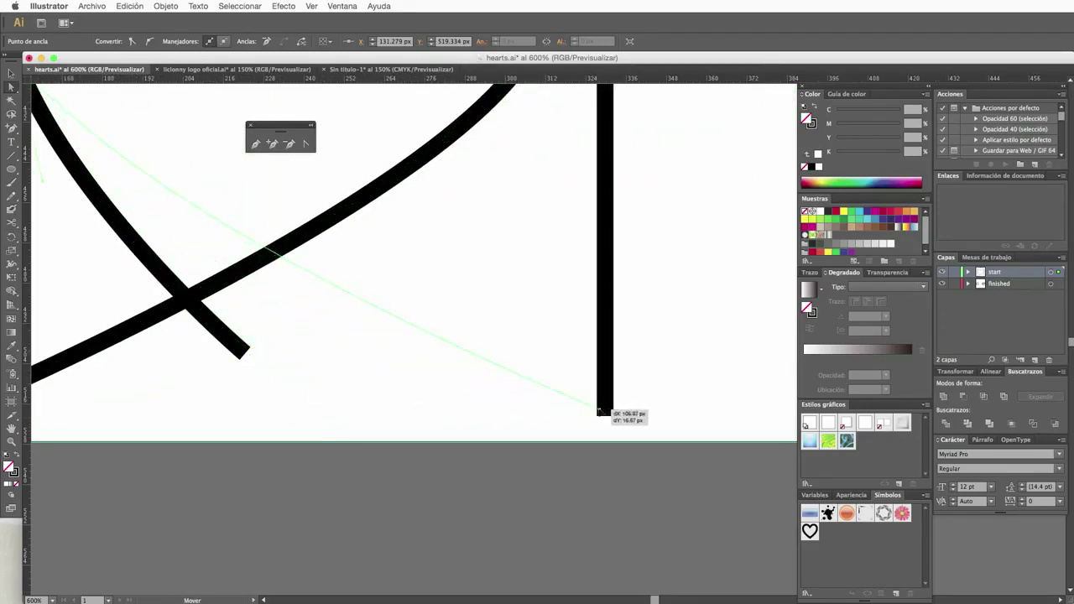
pyautogui.moveTo(605, 412); pyautogui.dragTo(605, 417)
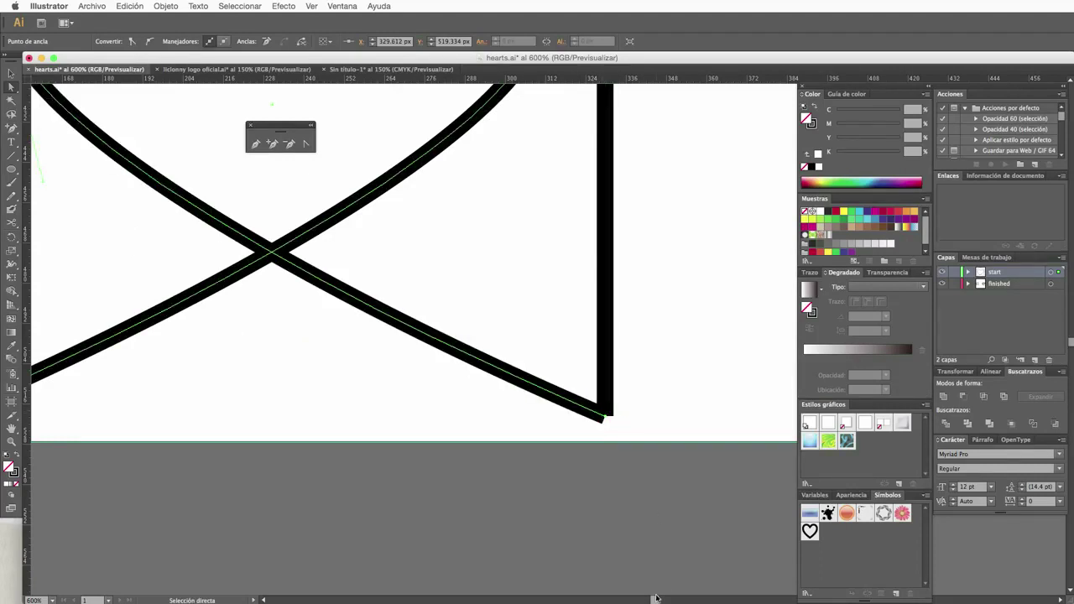
pyautogui.moveTo(657, 600); pyautogui.dragTo(647, 599)
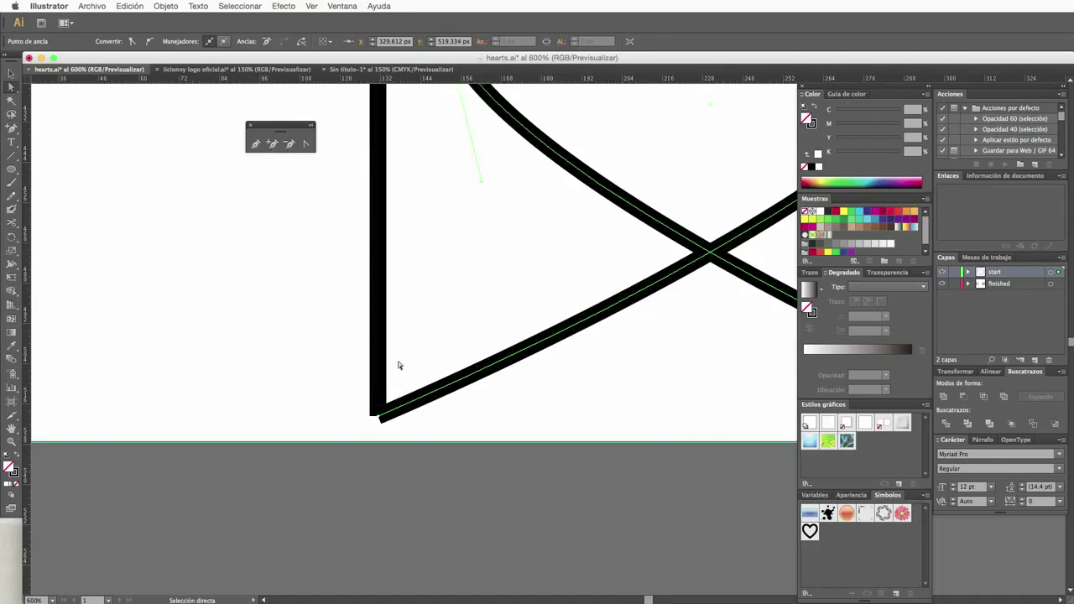
# Connect the overlapping endpoints at the bottom-left and bottom-right corners into single corners.
pyautogui.moveTo(327, 382); pyautogui.dragTo(391, 424)
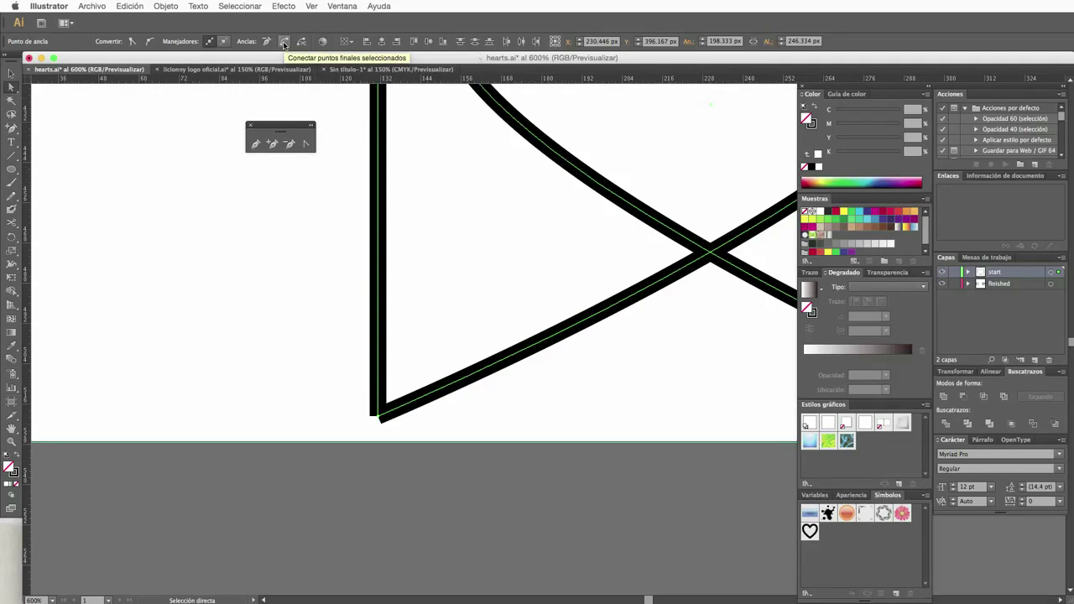
pyautogui.click(283, 42)
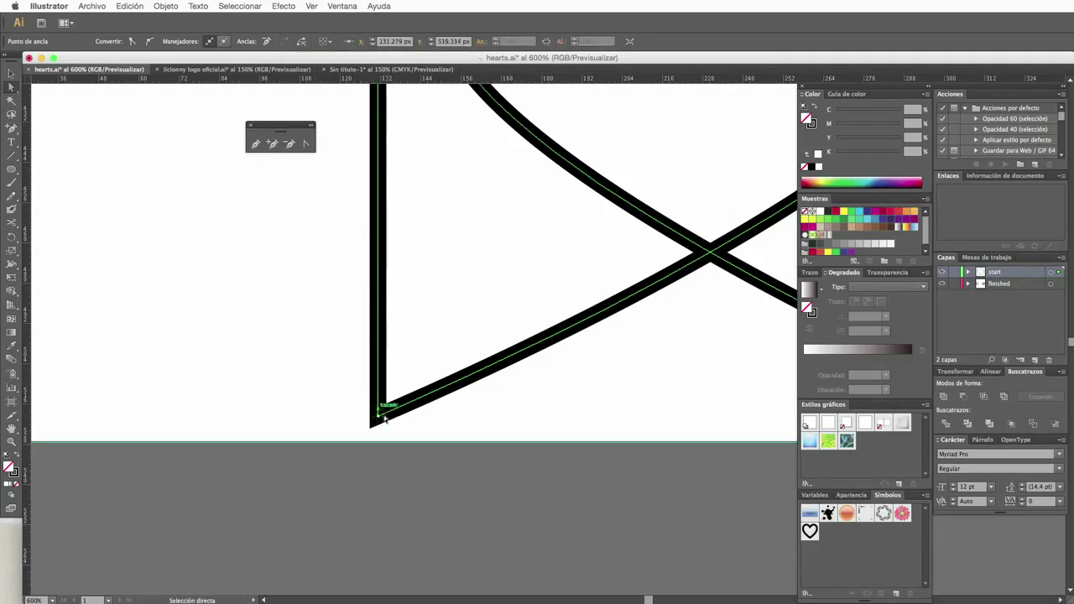
pyautogui.hscroll(2, 479, 500)
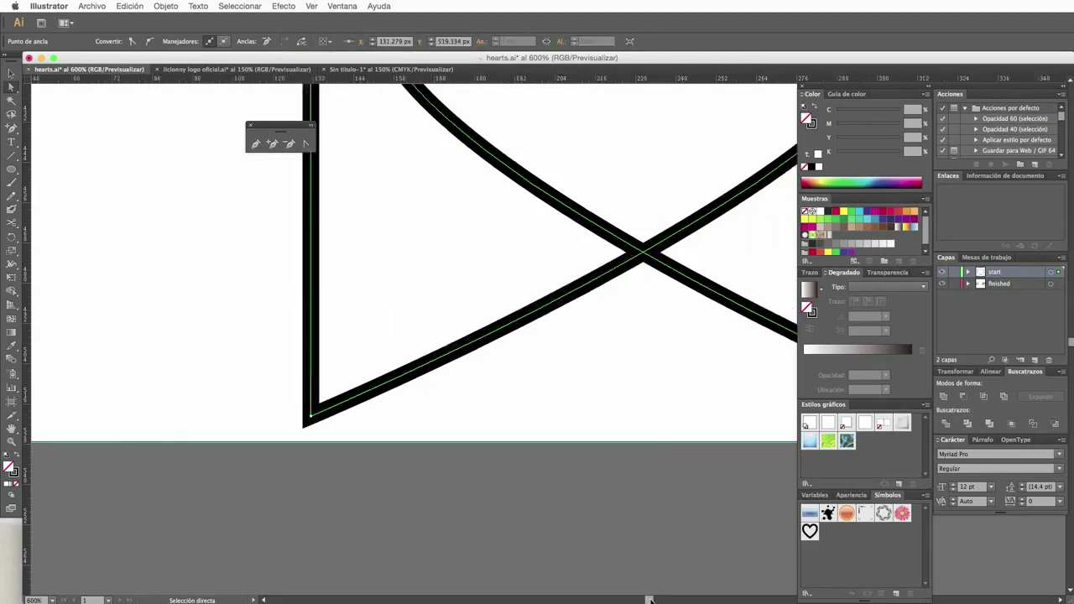
pyautogui.hscroll(10, 479, 500)
pyautogui.hscroll(2, 479, 500)
pyautogui.moveTo(340, 391); pyautogui.dragTo(288, 431)
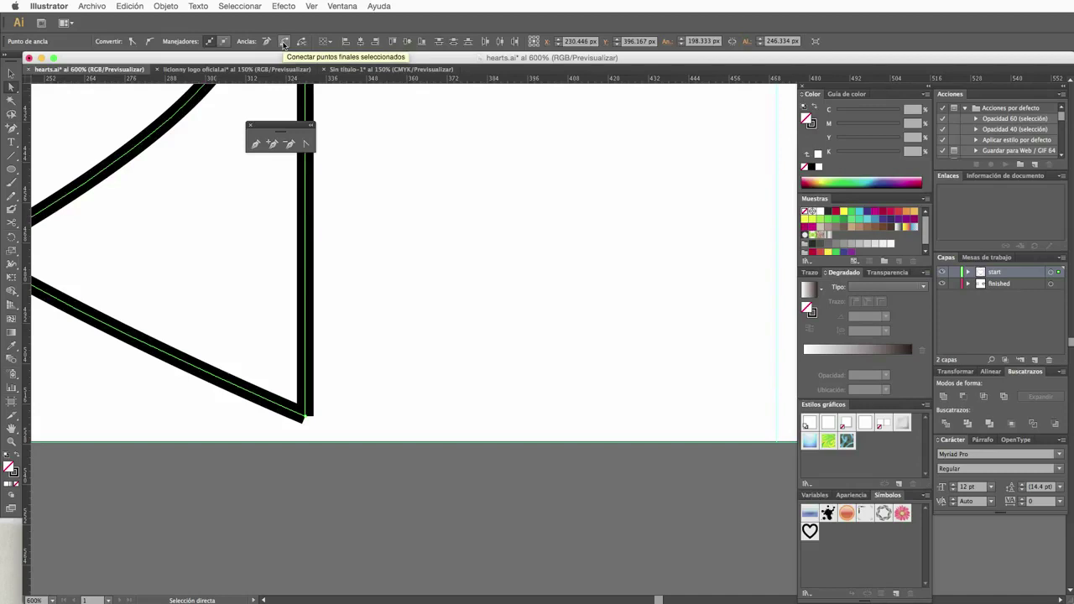
pyautogui.click(283, 42)
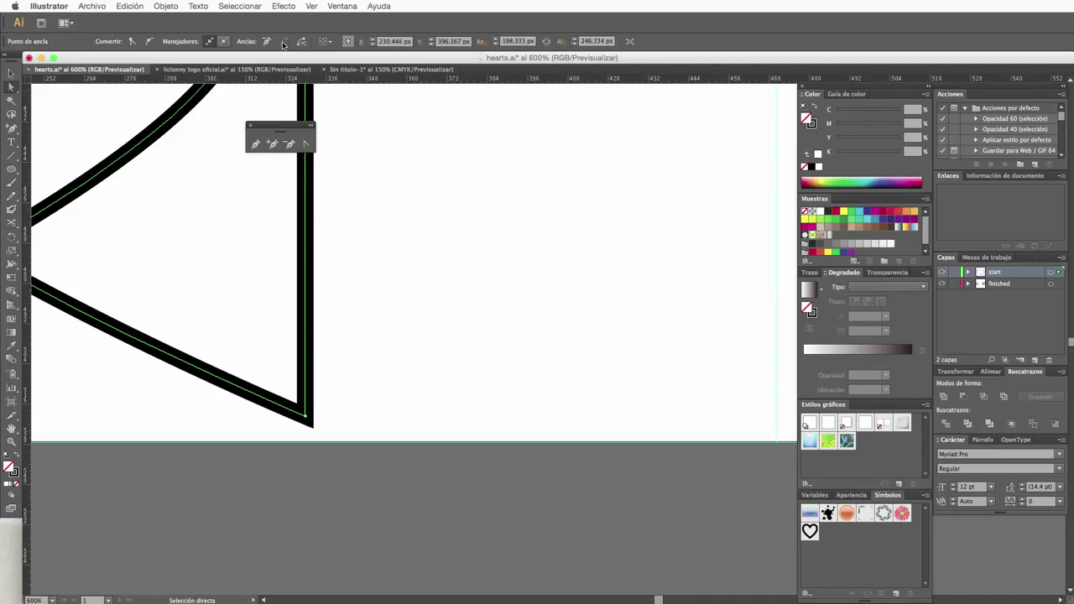
# Zoom out to show the whole interlaced heart frame.
pyautogui.click(12, 441)
pyautogui.keyDown('alt'); pyautogui.click(285, 297); pyautogui.keyUp('alt')
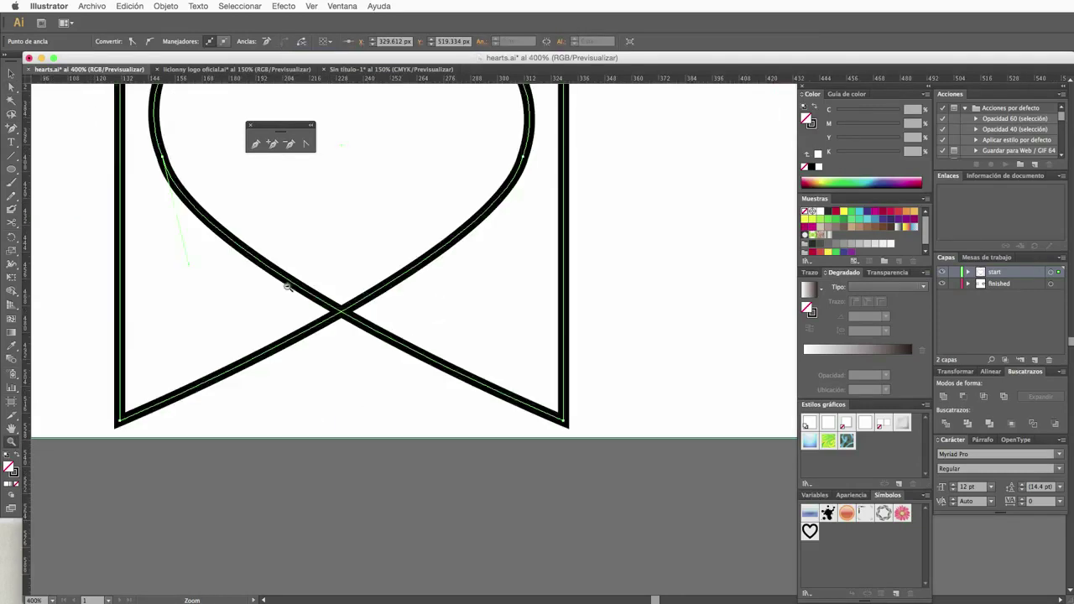
pyautogui.keyDown('alt'); pyautogui.click(469, 326); pyautogui.keyUp('alt')
pyautogui.keyDown('alt'); pyautogui.click(470, 326); pyautogui.keyUp('alt')
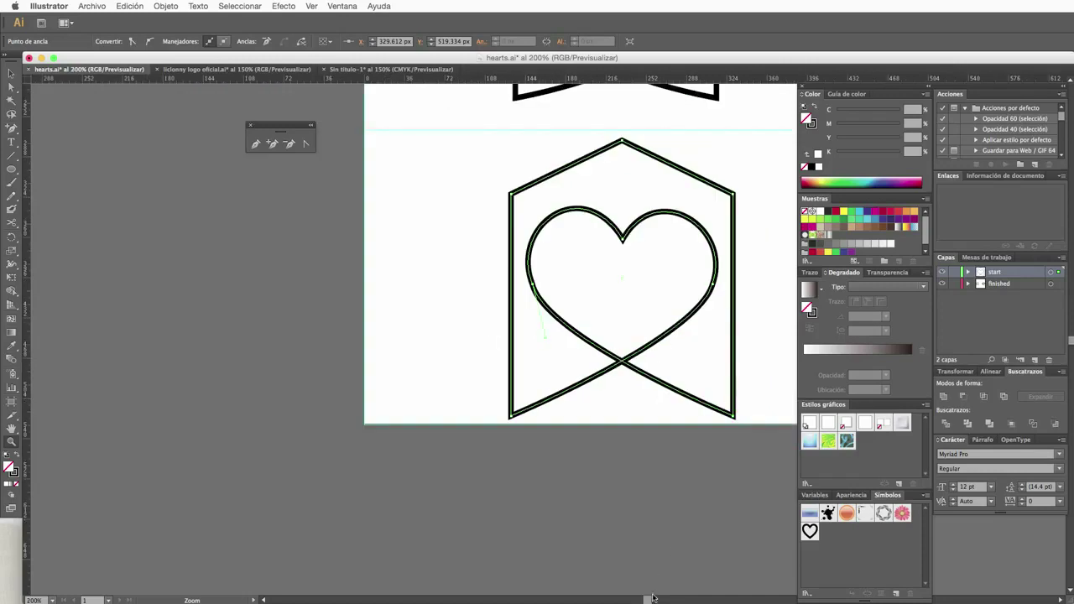
# Draw a circle over the lower heart's left lobe.
pyautogui.hscroll(3, 653, 598)
pyautogui.hscroll(3, 652, 599)
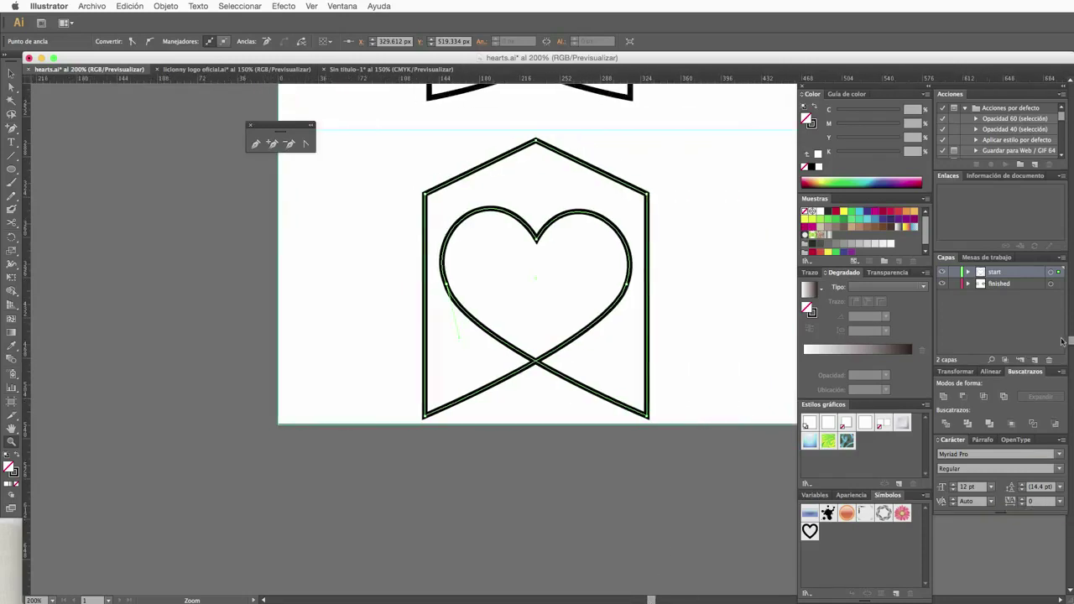
pyautogui.scroll(3, 537, 336)
pyautogui.scroll(3, 537, 336)
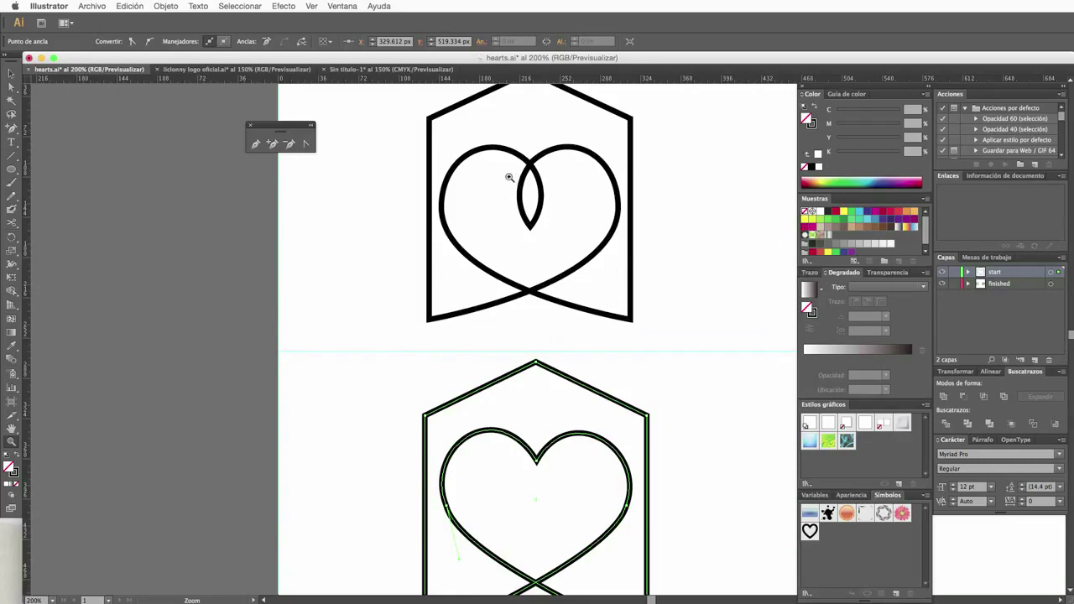
pyautogui.click(527, 225)
pyautogui.moveTo(11, 169); pyautogui.dragTo(57, 197)
pyautogui.moveTo(443, 431); pyautogui.dragTo(539, 509)
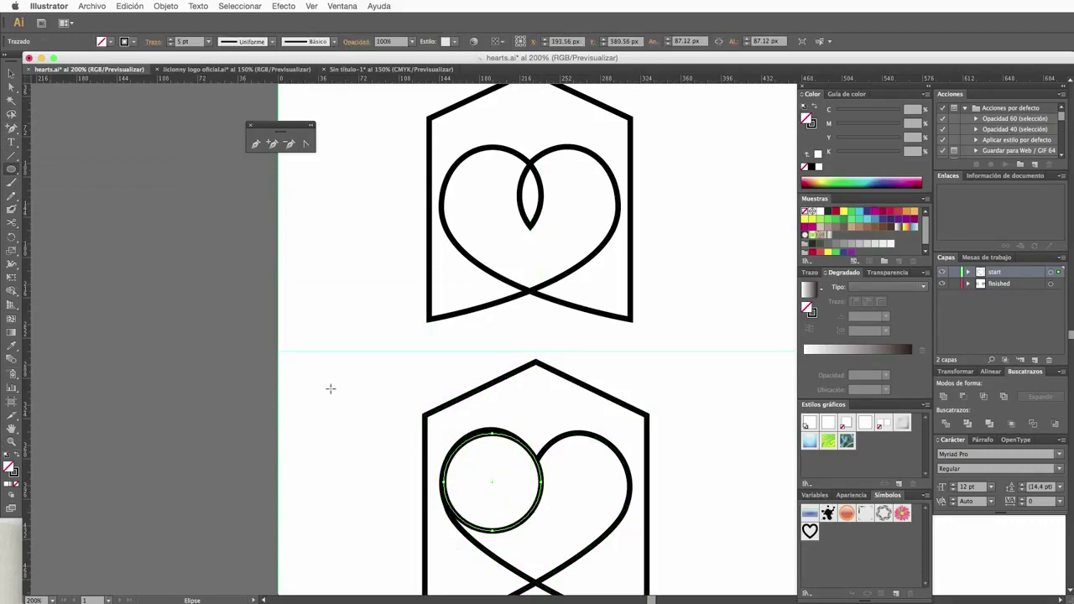
# Enlarge the circle to about 108 px, copy it onto the right lobe, and select the lower artwork.
pyautogui.press('v')
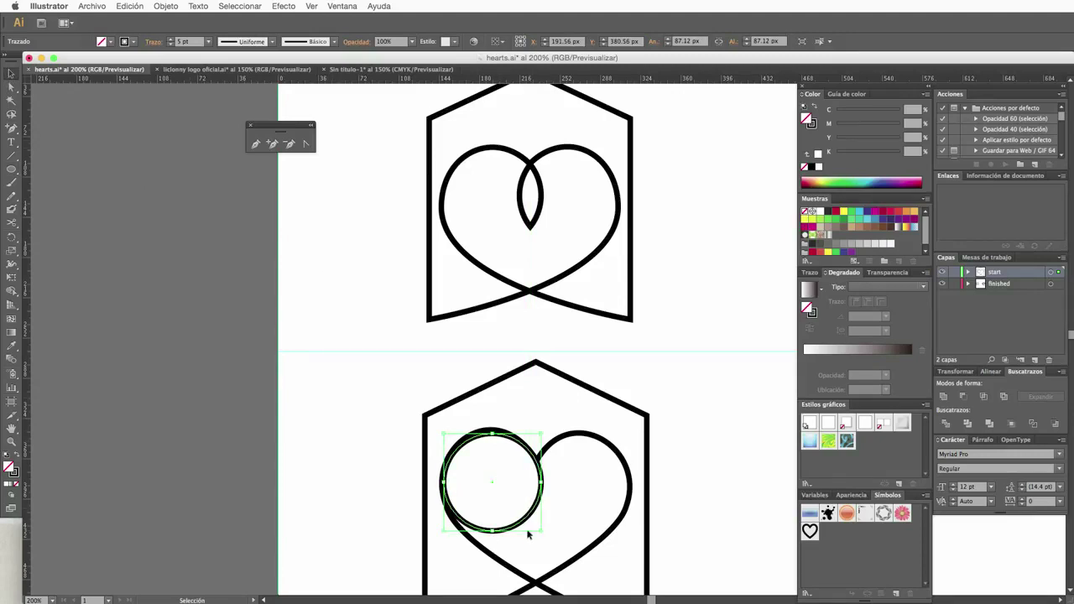
pyautogui.moveTo(541, 531); pyautogui.dragTo(555, 546)
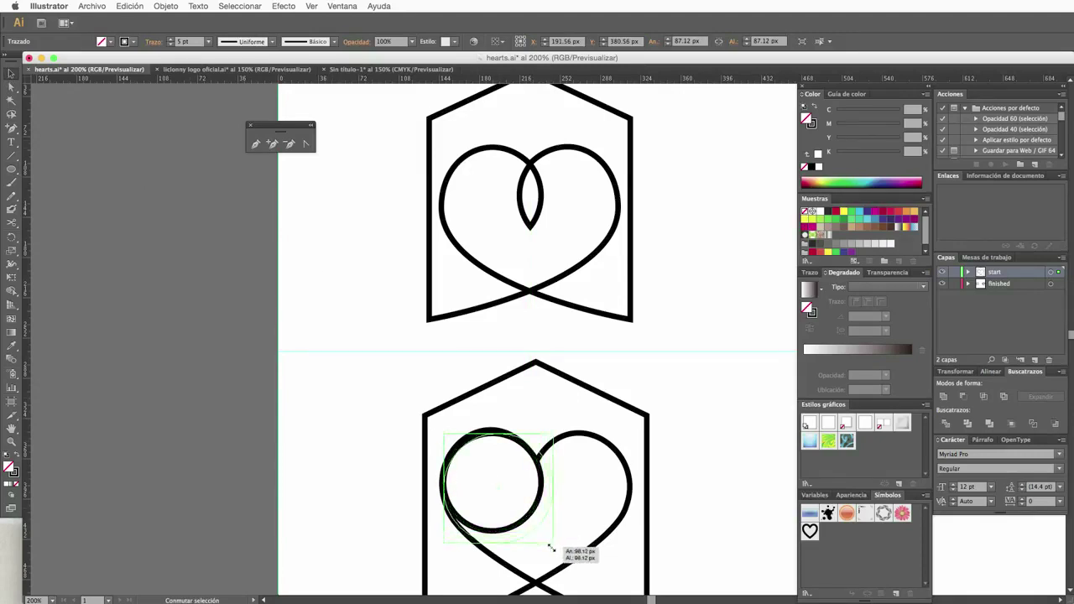
pyautogui.moveTo(499, 495); pyautogui.dragTo(484, 490)
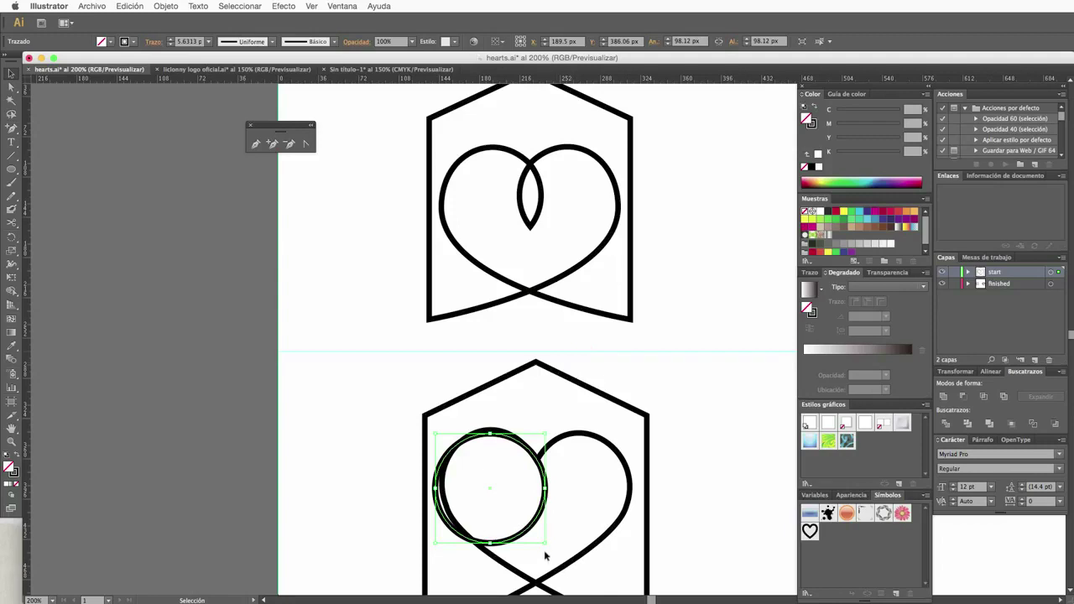
pyautogui.moveTo(545, 543); pyautogui.dragTo(557, 555)
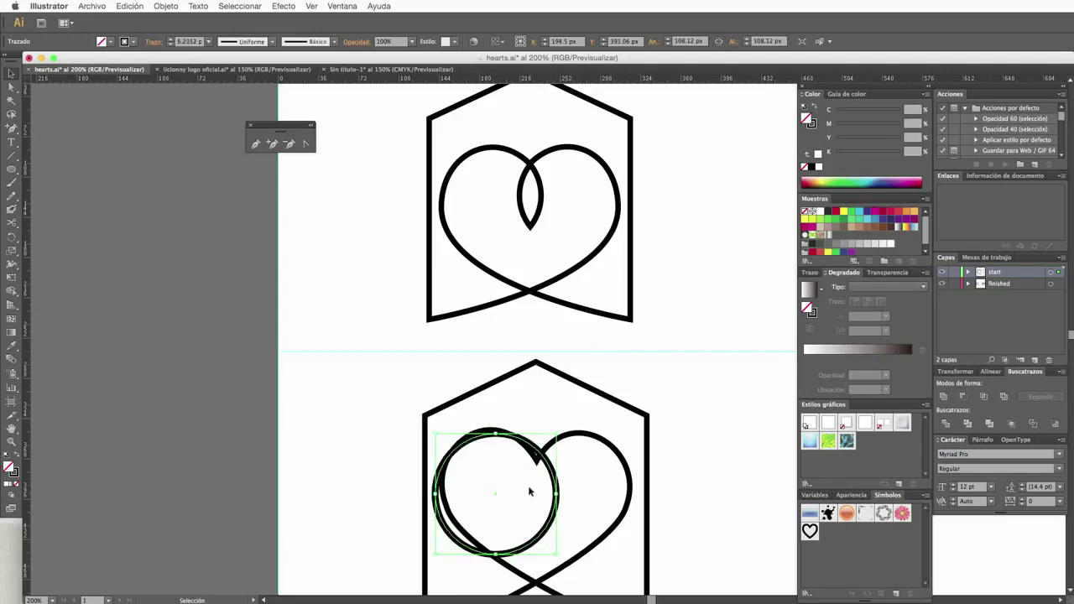
pyautogui.moveTo(551, 476)
pyautogui.mouseDown()
pyautogui.moveTo(543, 471)
pyautogui.moveTo(583, 496)
pyautogui.mouseUp()
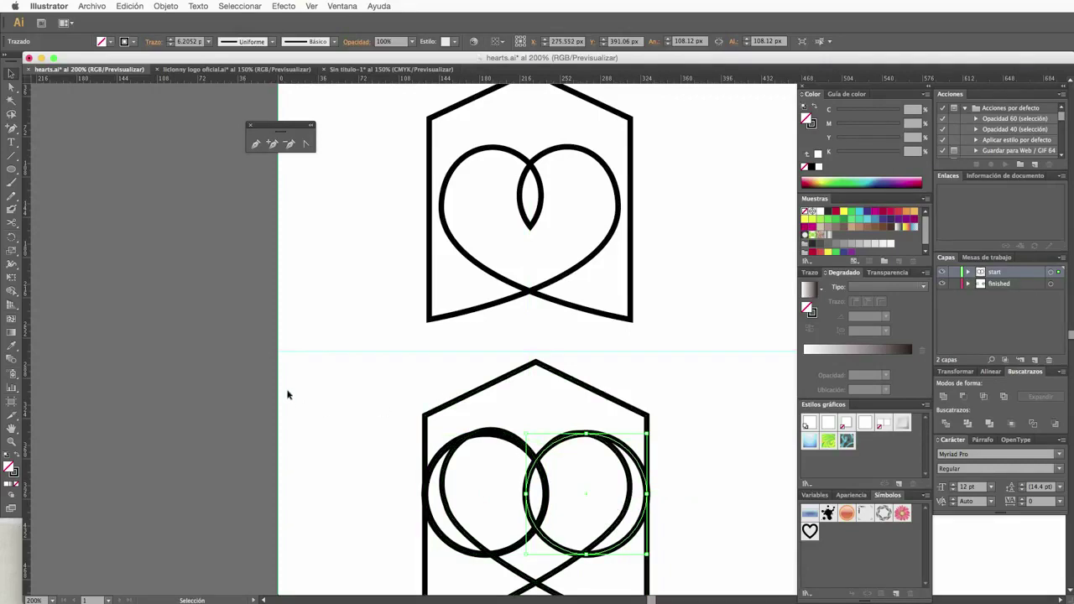
pyautogui.click(691, 472)
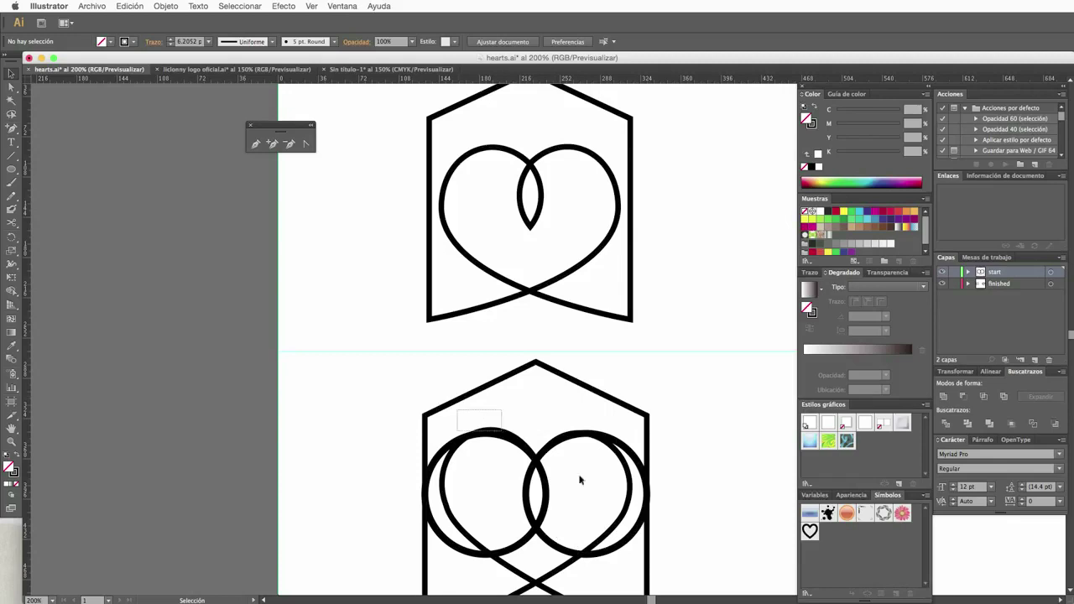
pyautogui.click(625, 509)
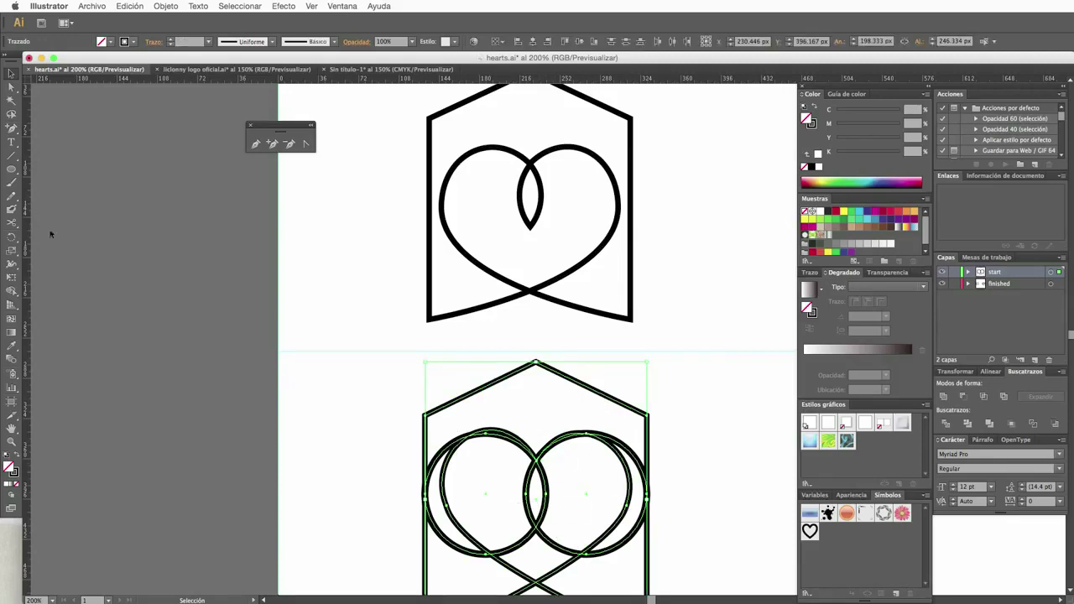
# Delete the circles' leftover outer arcs around the lower heart with Shape Builder, undoing a mistaken merge.
pyautogui.click(18, 267)
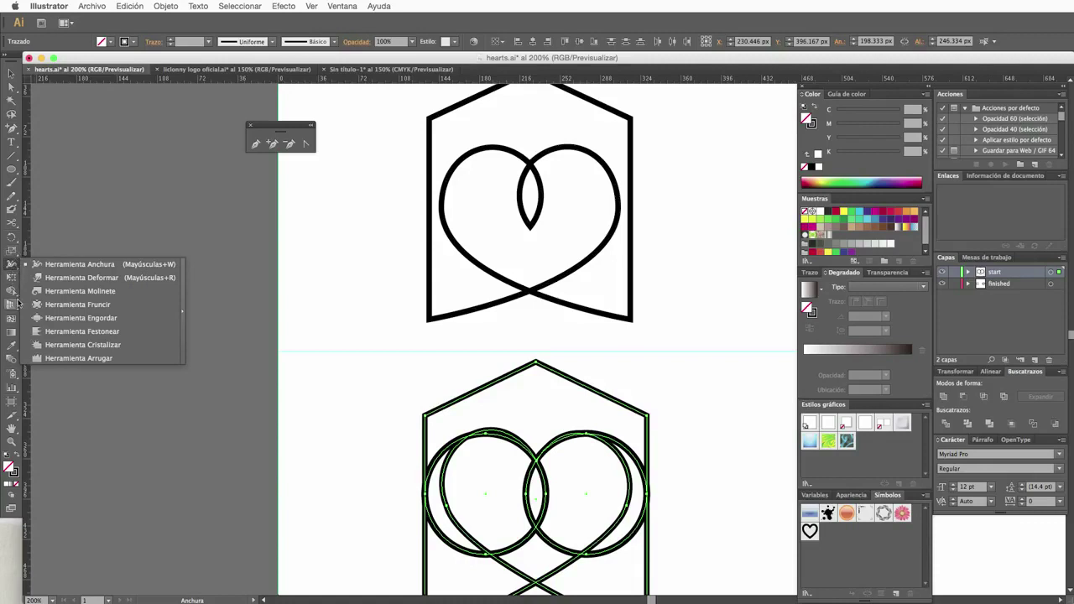
pyautogui.click(15, 291)
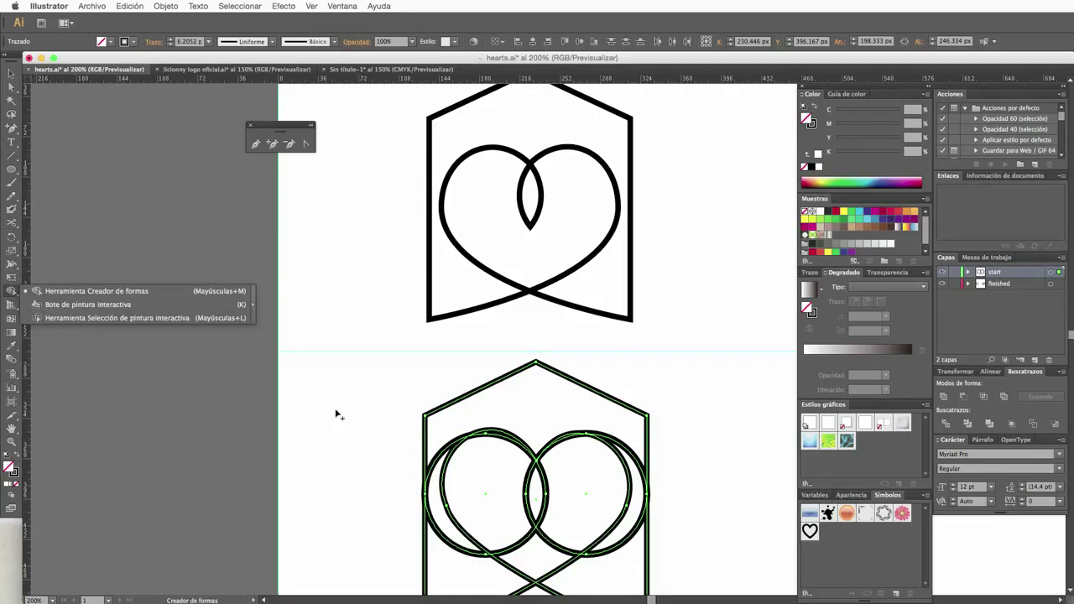
pyautogui.click(440, 470)
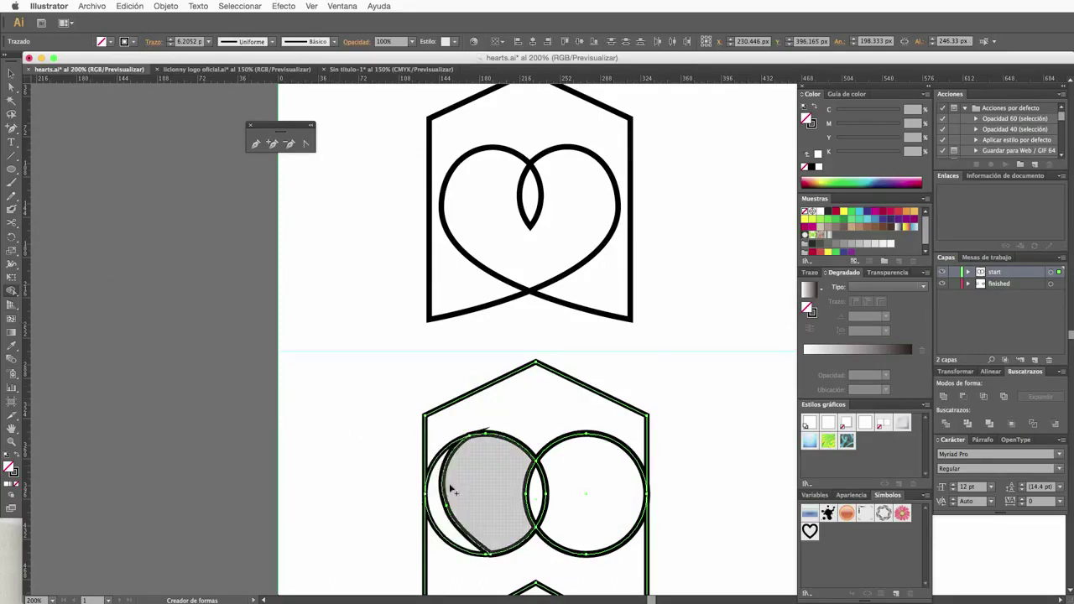
pyautogui.click(445, 476)
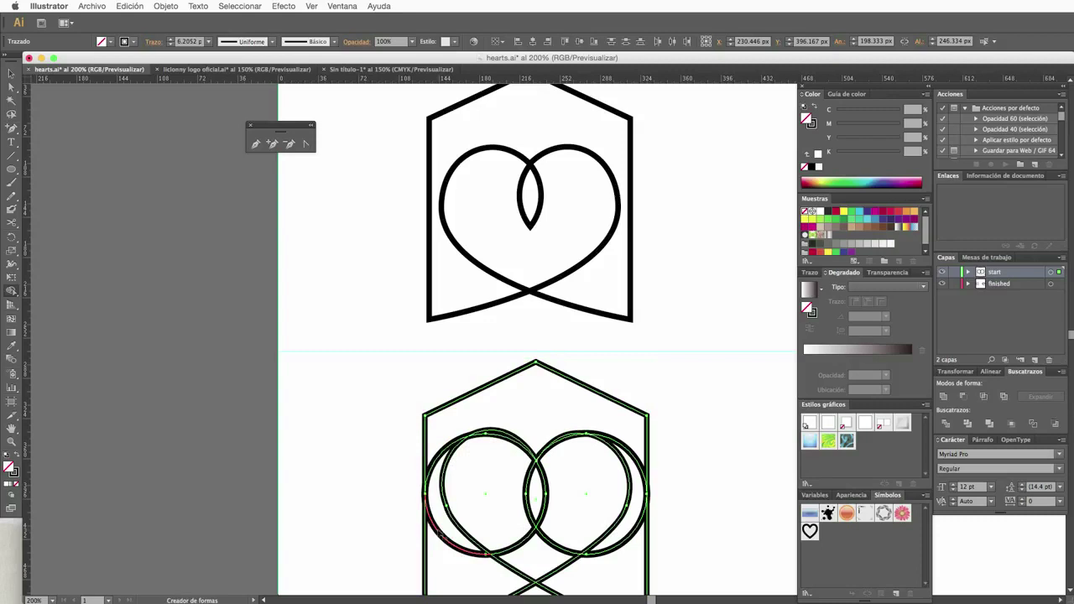
pyautogui.keyDown('alt'); pyautogui.click(439, 531); pyautogui.keyUp('alt')
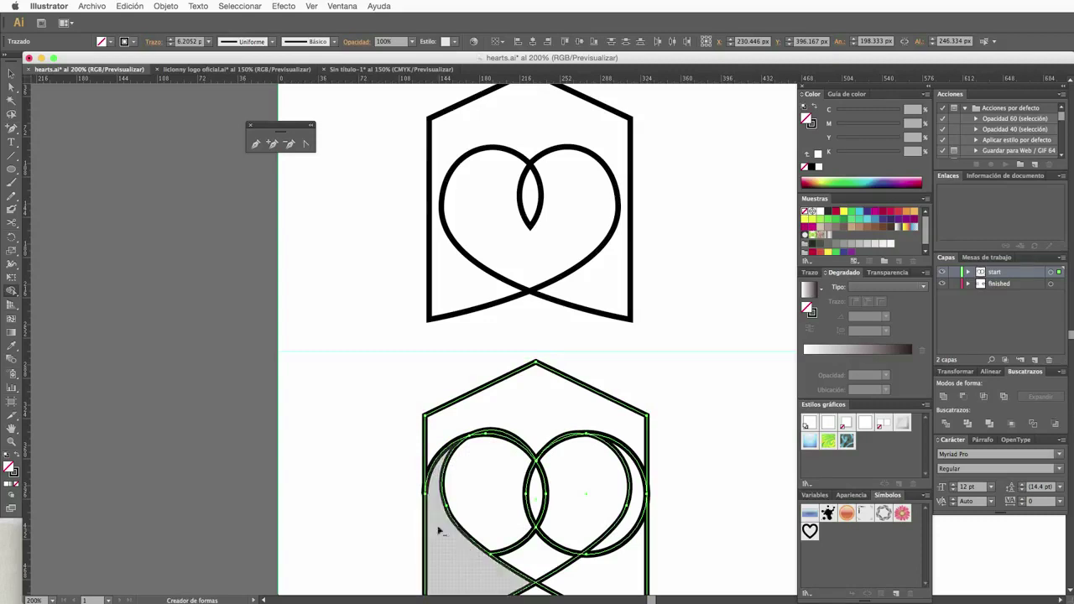
pyautogui.keyDown('alt'); pyautogui.click(435, 469); pyautogui.keyUp('alt')
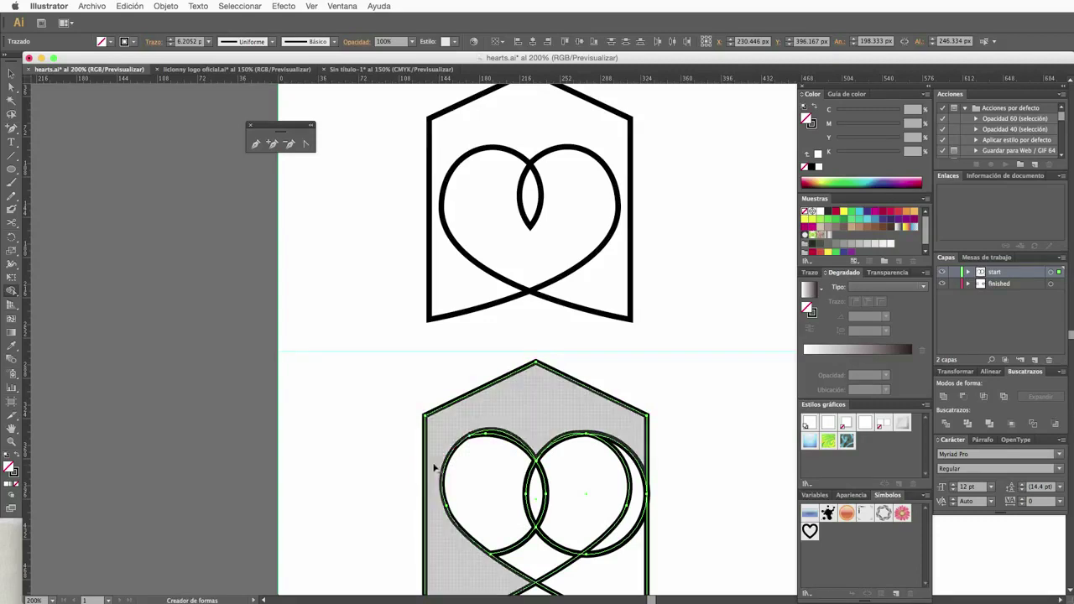
pyautogui.keyDown('alt'); pyautogui.click(516, 550); pyautogui.keyUp('alt')
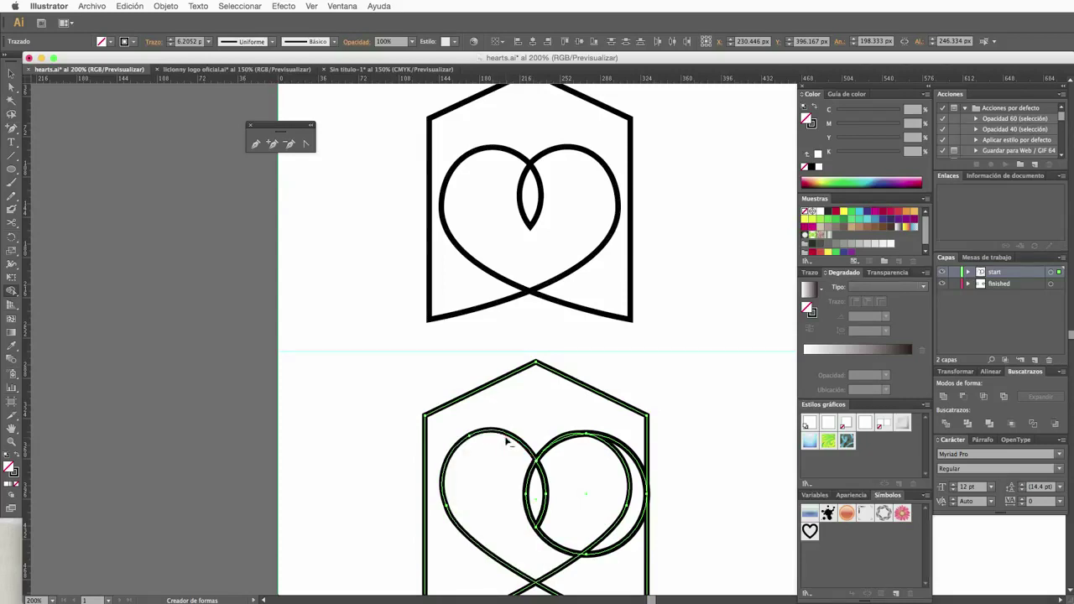
pyautogui.keyDown('alt'); pyautogui.click(566, 553); pyautogui.keyUp('alt')
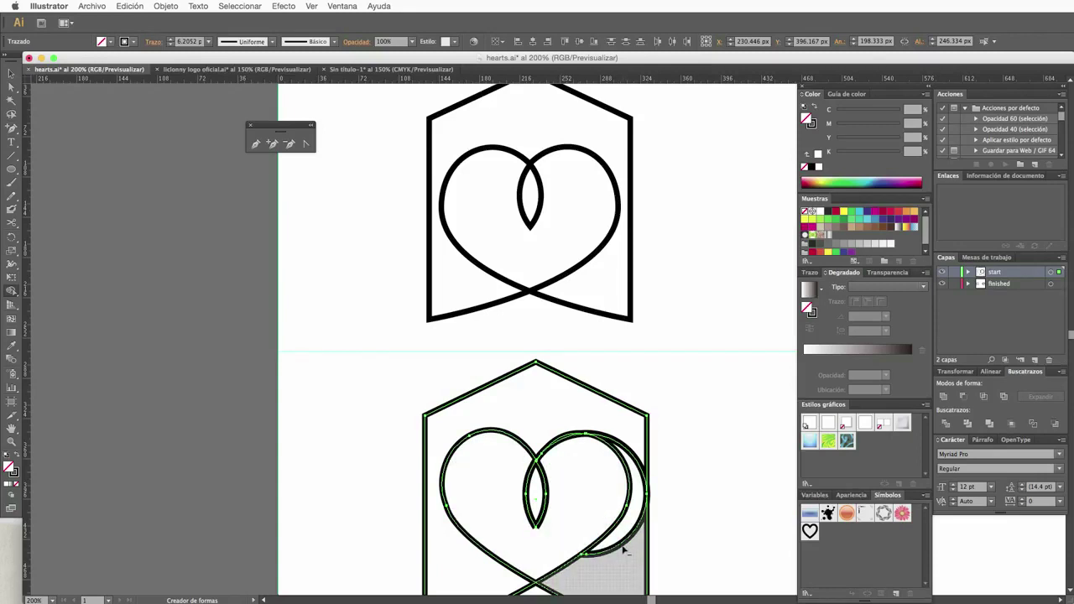
pyautogui.moveTo(624, 549); pyautogui.dragTo(626, 524)
pyautogui.hotkey('ctrl', 'z')
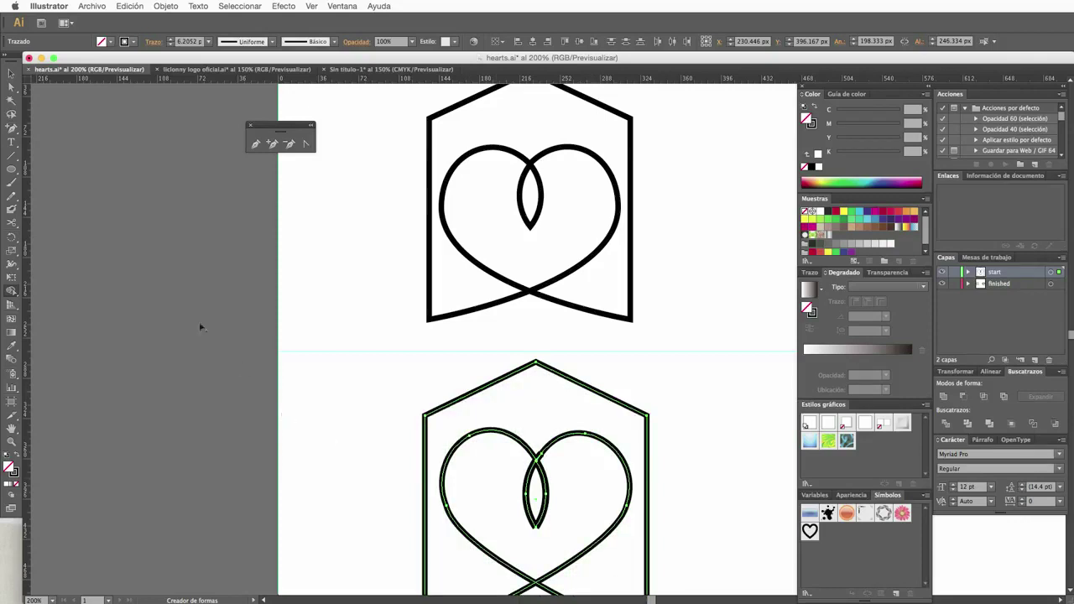
pyautogui.click(11, 74)
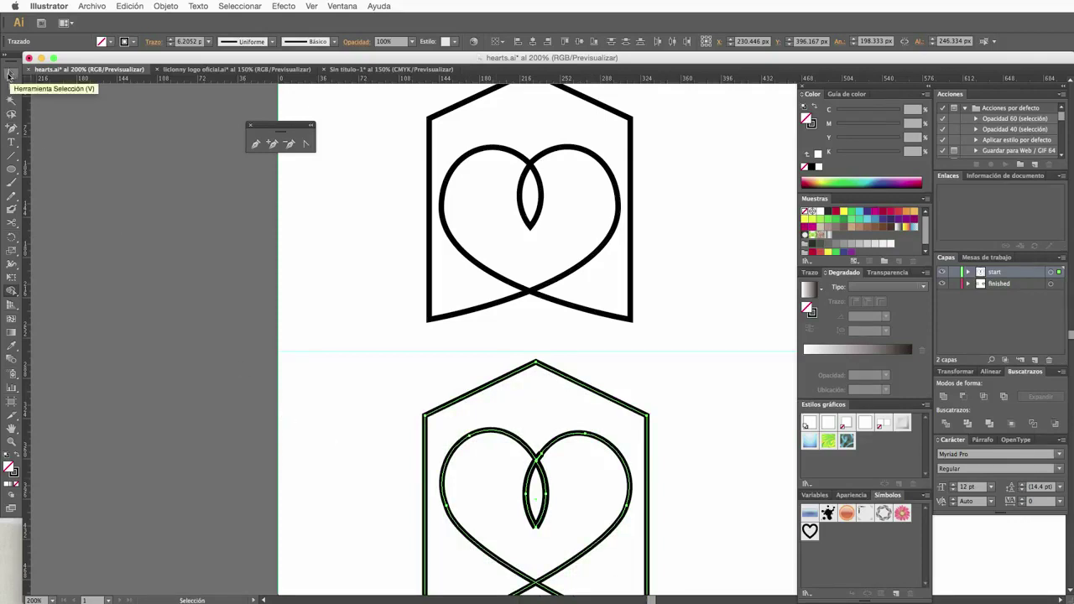
# Zoom in twice on the lower heart and marquee-select all its heart and house paths.
pyautogui.click(11, 87)
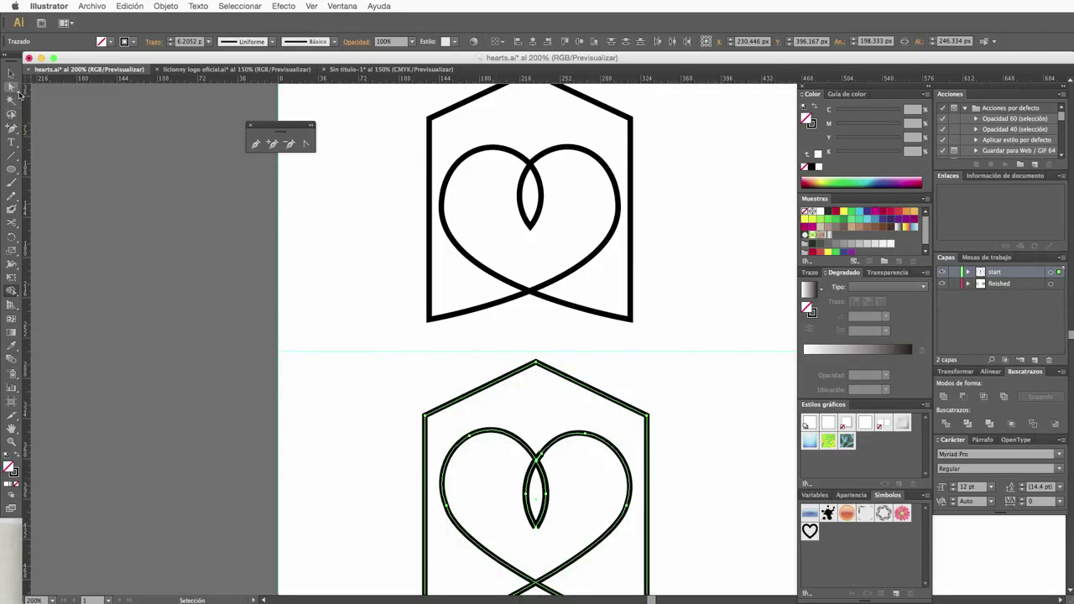
pyautogui.click(518, 522)
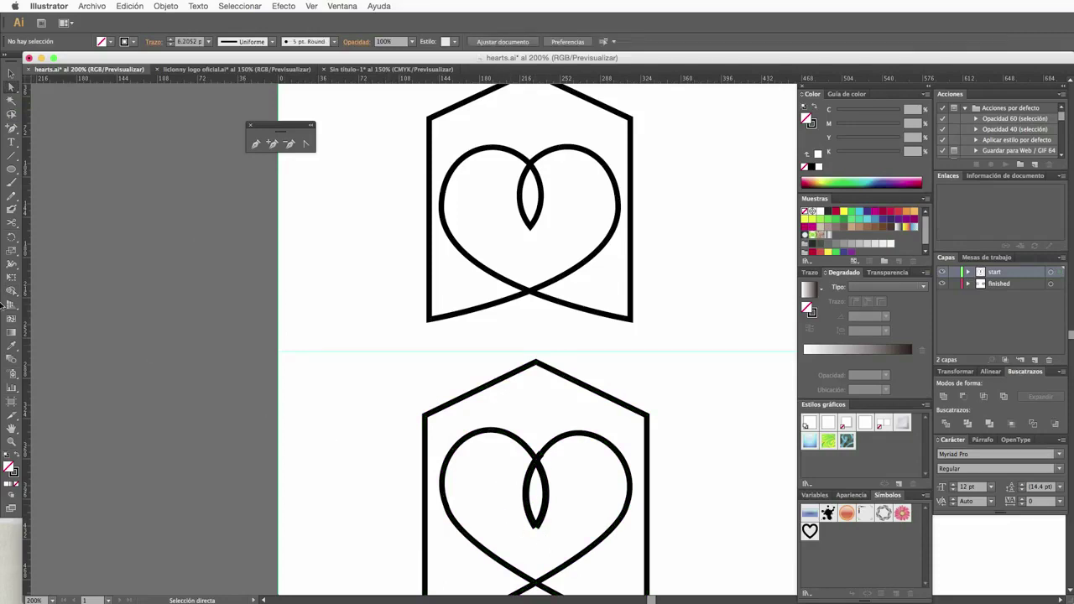
pyautogui.click(11, 441)
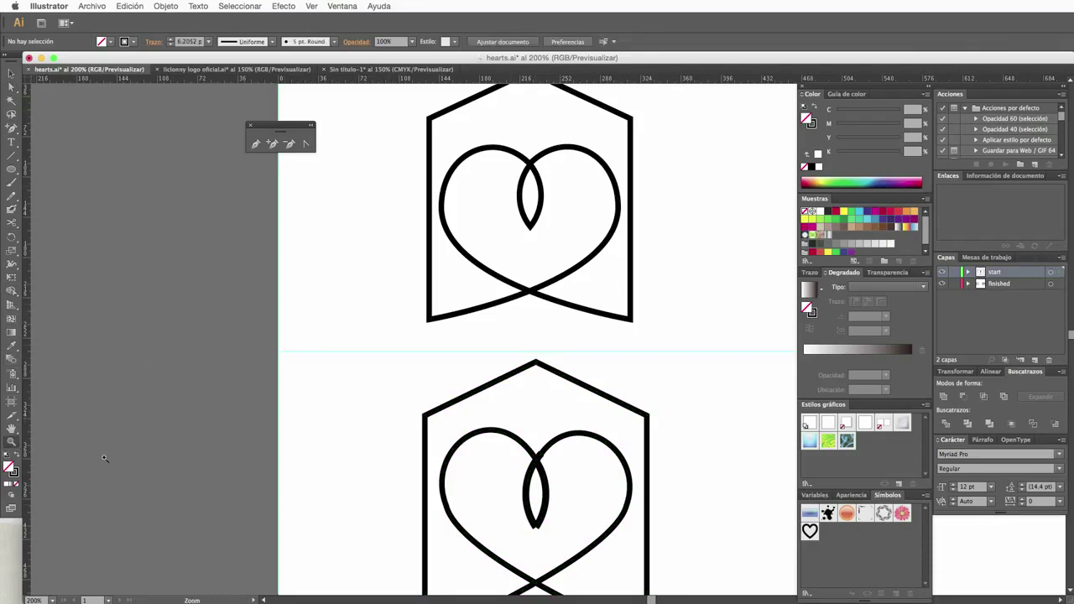
pyautogui.click(550, 483)
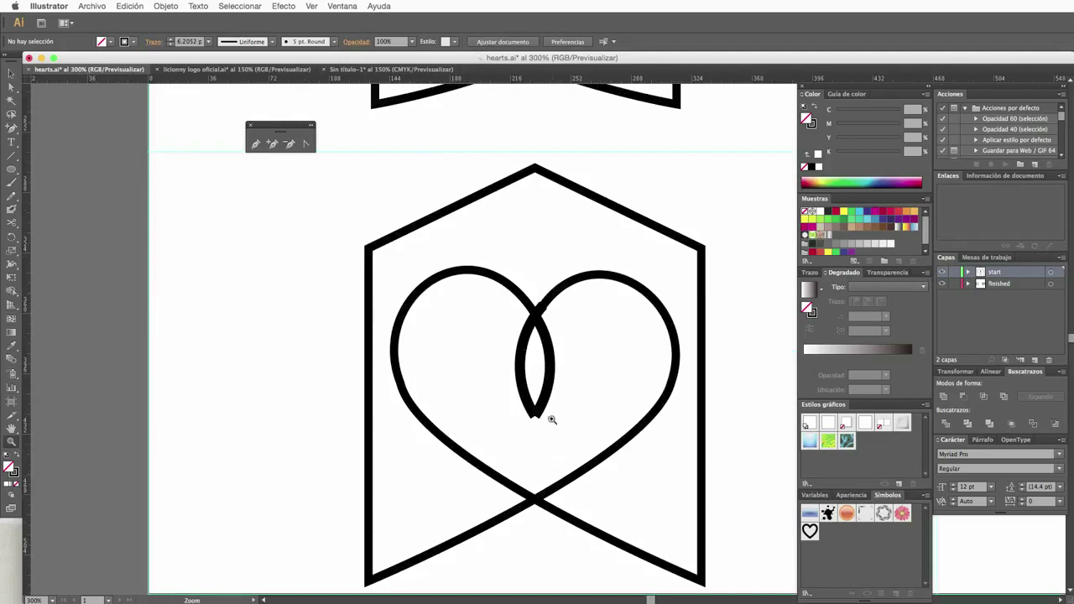
pyautogui.click(550, 362)
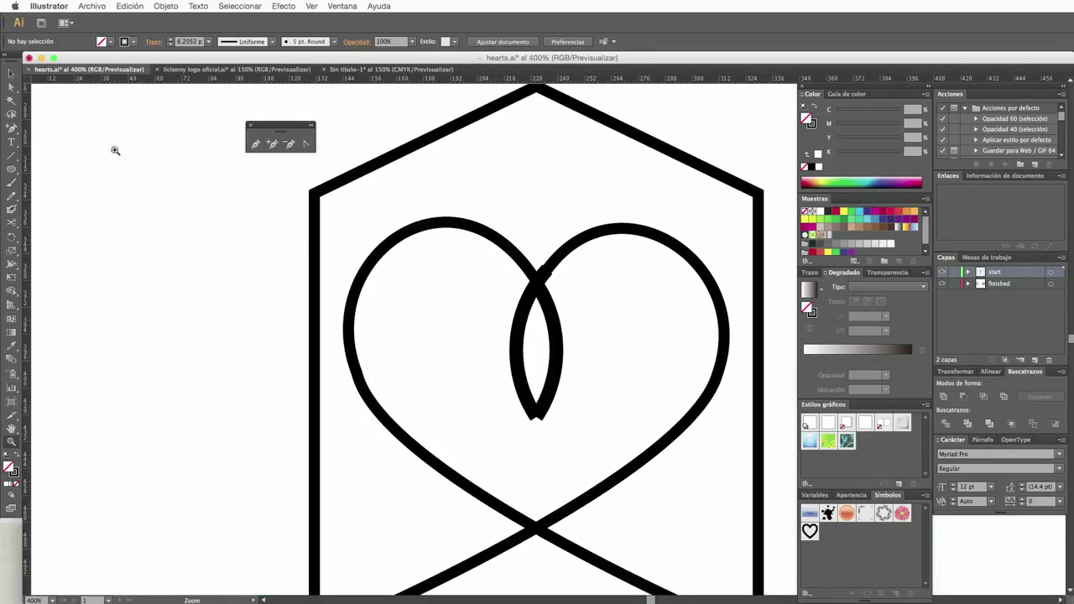
pyautogui.click(11, 73)
pyautogui.moveTo(484, 258); pyautogui.dragTo(655, 487)
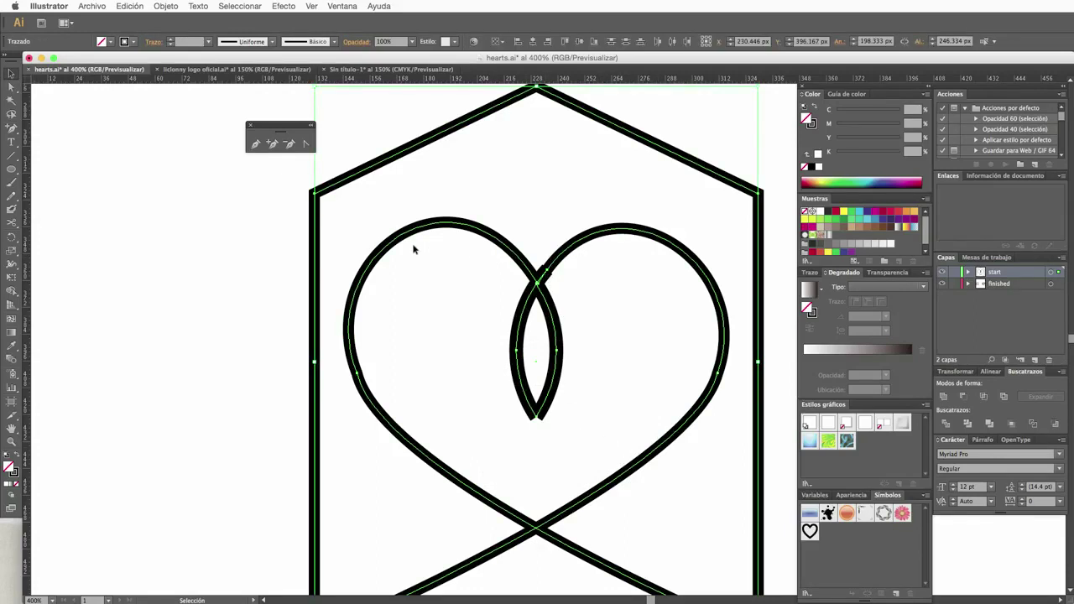
# Remove a stray edge on top of the right lobe with Shape Builder.
pyautogui.click(13, 291)
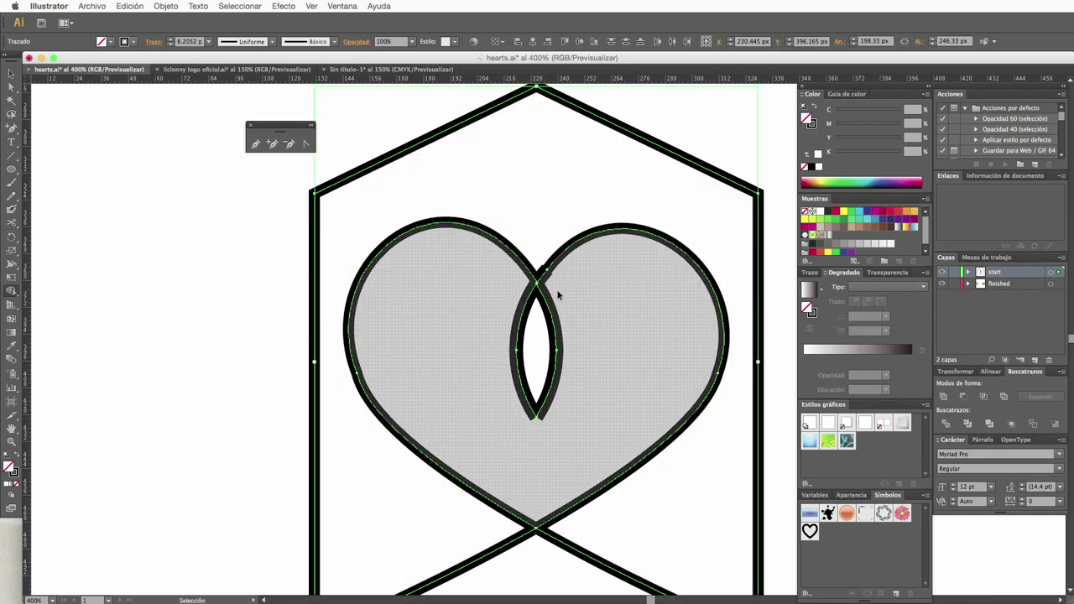
pyautogui.press('v')
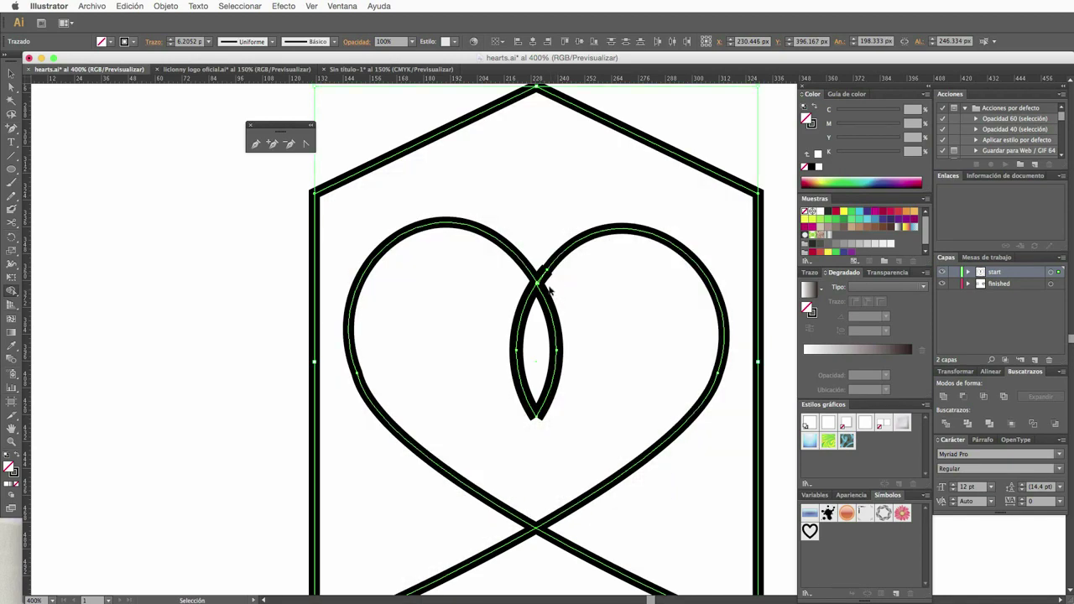
pyautogui.hotkey('shift', 'm')
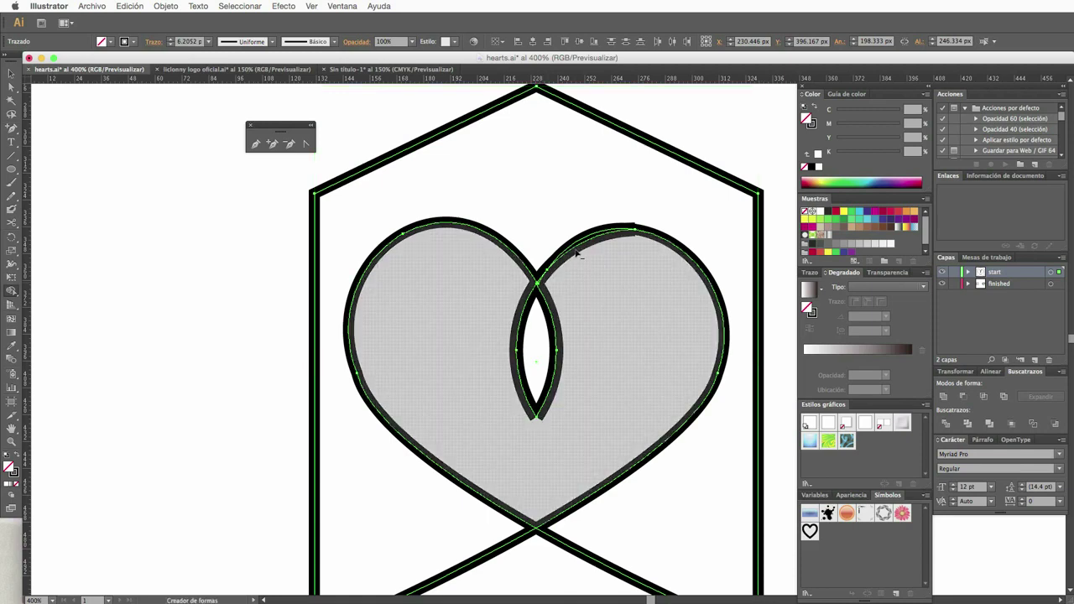
pyautogui.click(580, 252)
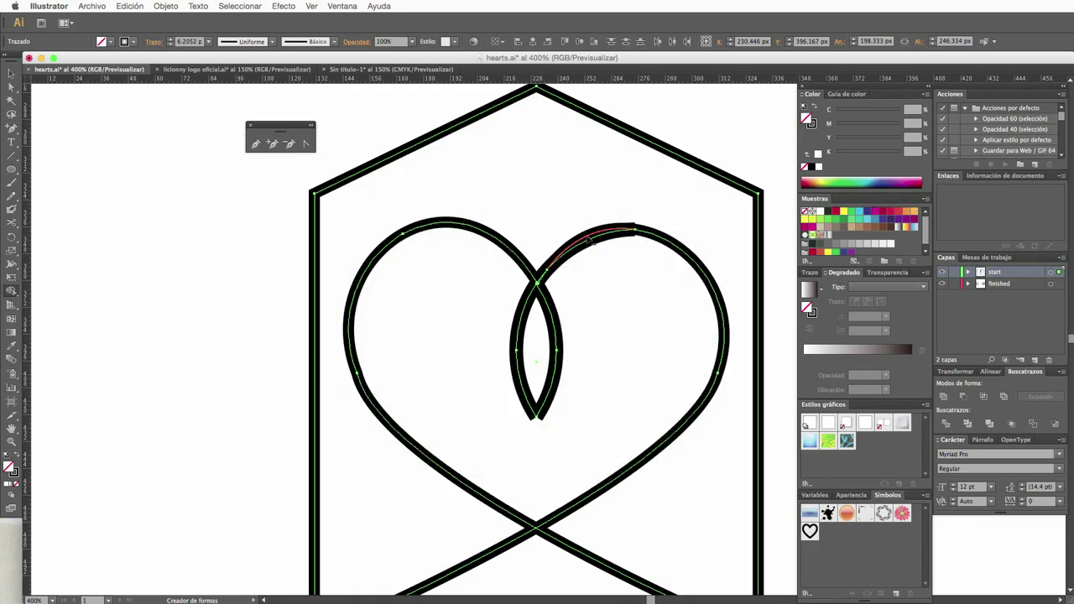
pyautogui.keyDown('alt'); pyautogui.click(590, 239); pyautogui.keyUp('alt')
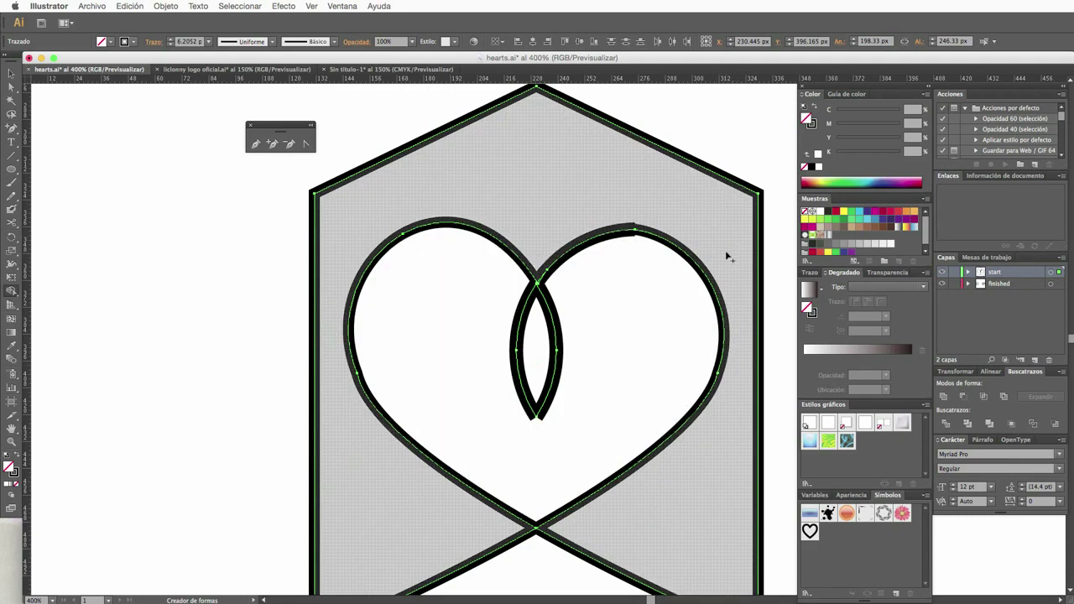
# Select the heart's anchor points and cut the paths at the selected anchors.
pyautogui.press('v')
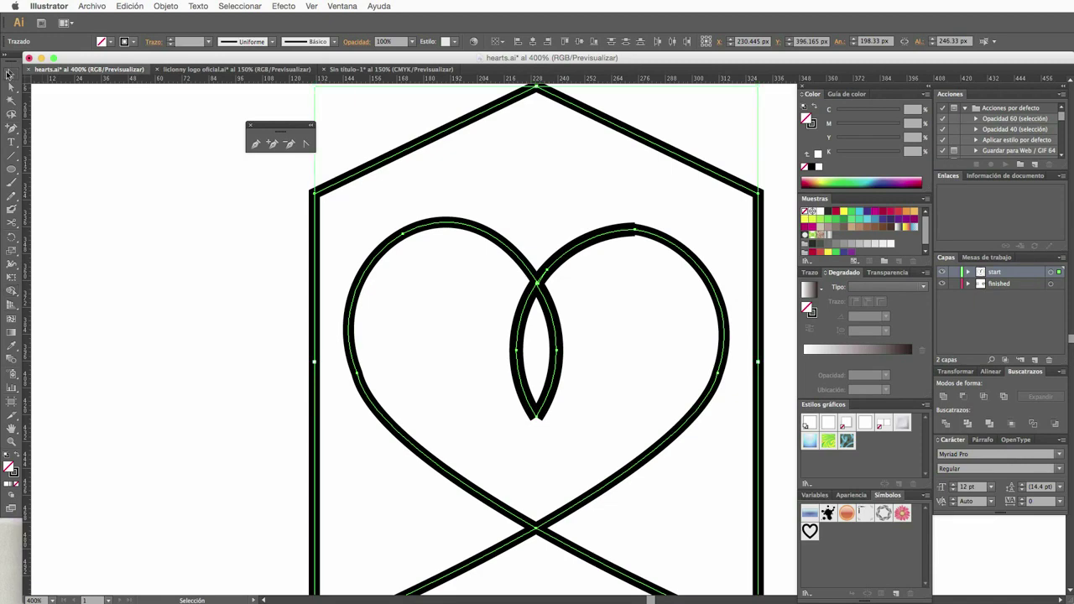
pyautogui.moveTo(446, 197)
pyautogui.mouseDown()
pyautogui.moveTo(728, 412)
pyautogui.moveTo(676, 438)
pyautogui.mouseUp()
pyautogui.click(272, 144)
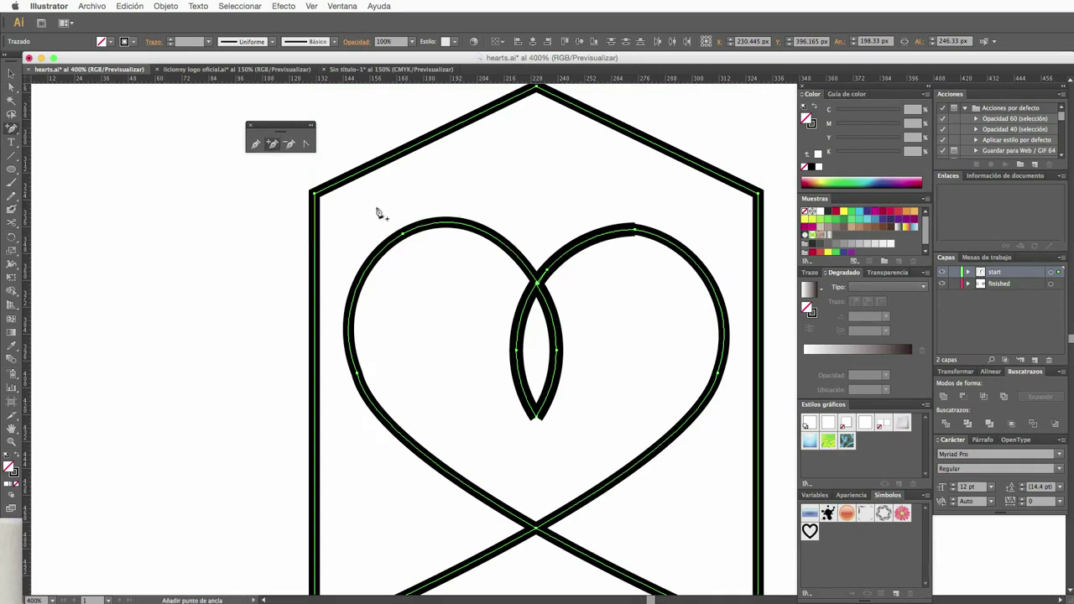
pyautogui.click(12, 88)
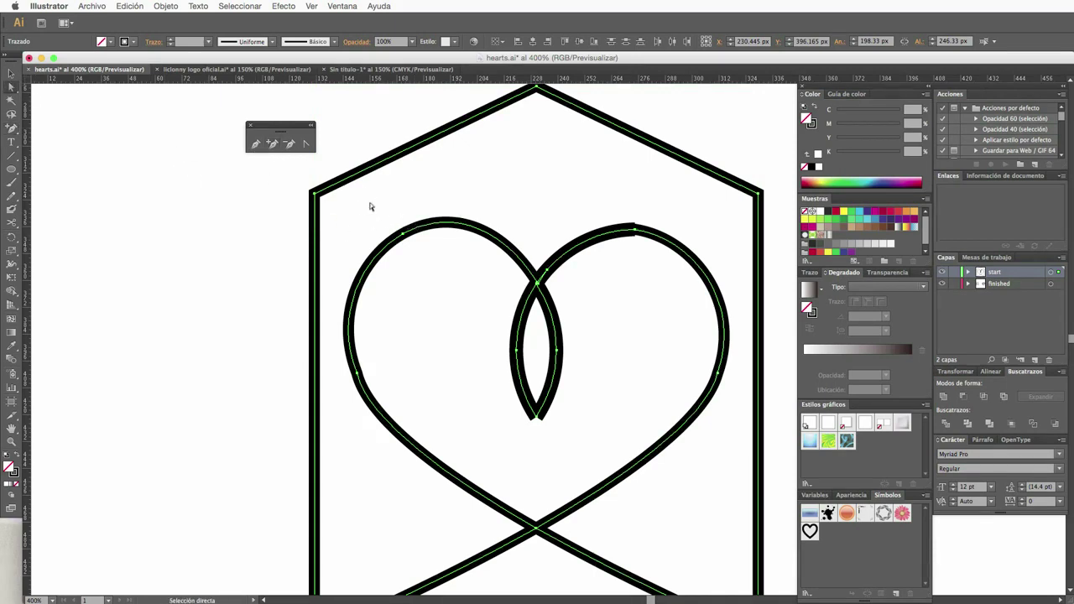
pyautogui.moveTo(370, 207)
pyautogui.mouseDown()
pyautogui.moveTo(663, 416)
pyautogui.moveTo(663, 429)
pyautogui.mouseUp()
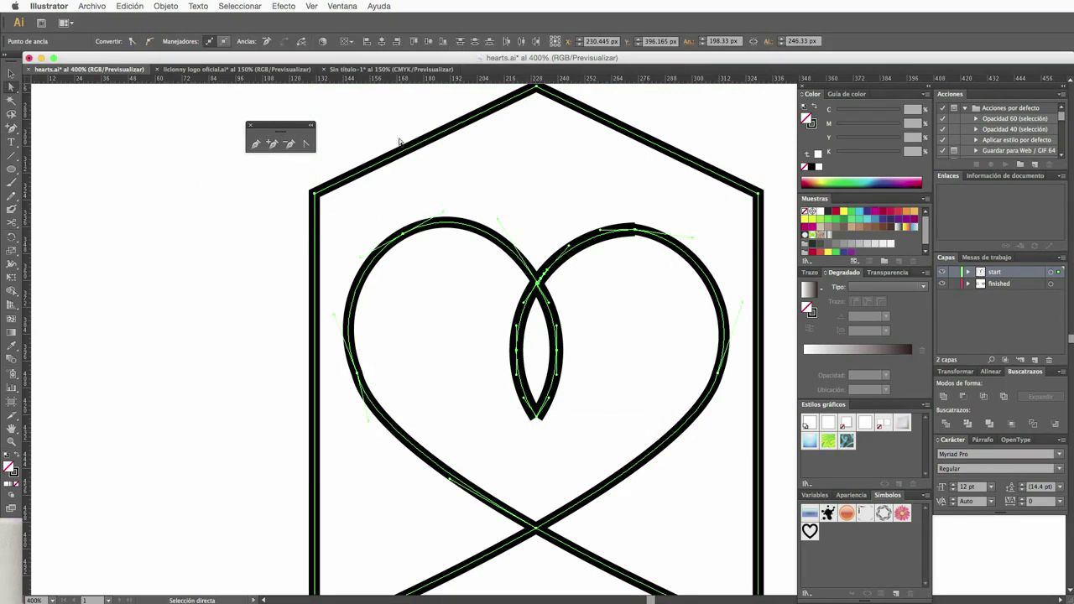
pyautogui.click(300, 43)
# Undo the earlier trimming steps to bring back the full overlapping circles.
pyautogui.press('v')
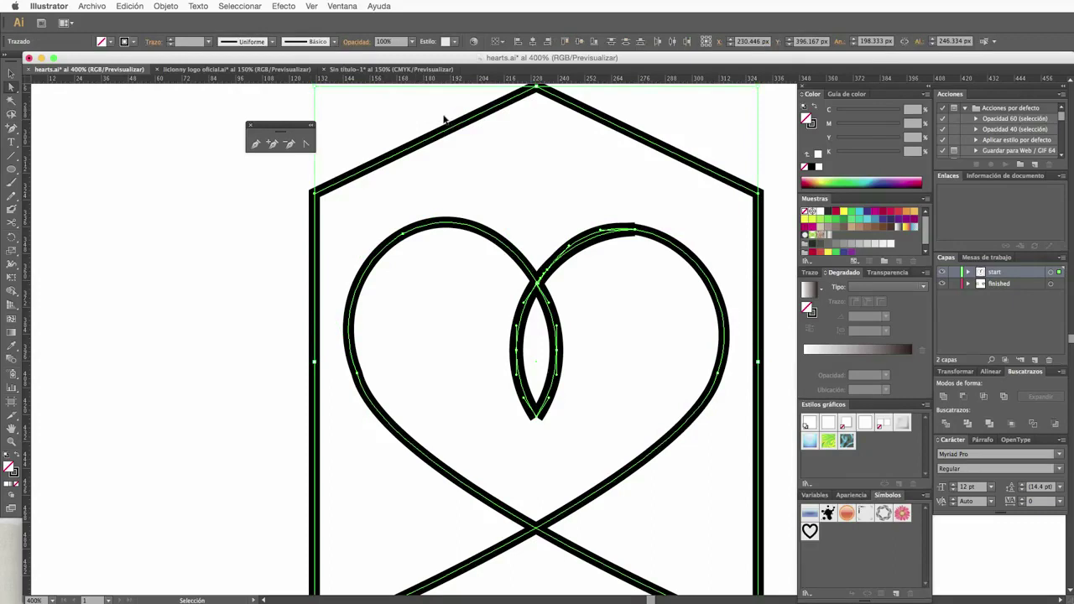
pyautogui.hotkey('ctrl', 'j')
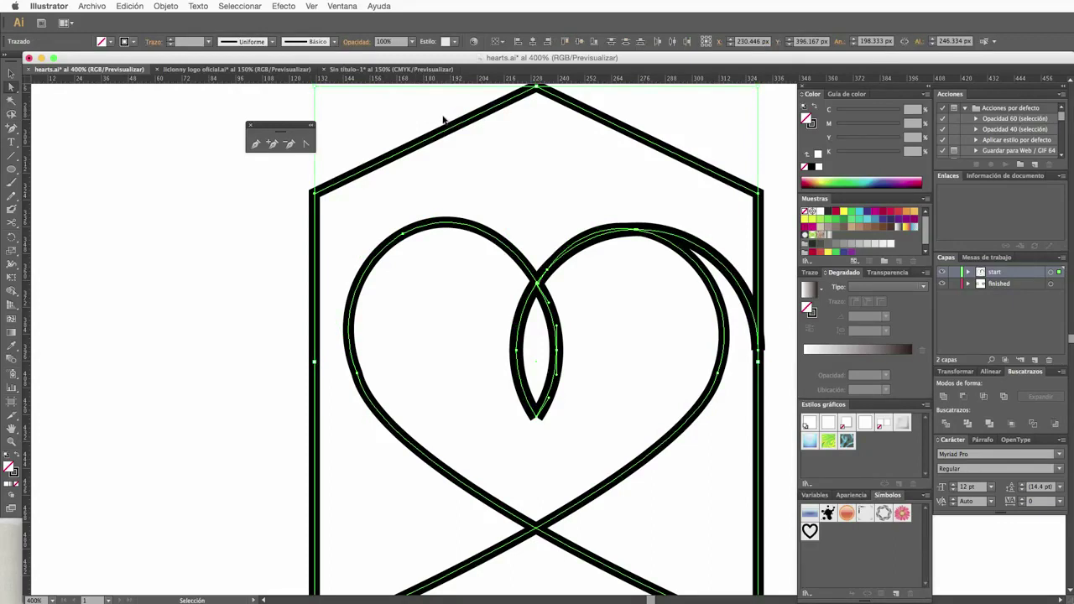
pyautogui.hotkey('ctrl', 'j')
pyautogui.hotkey('ctrl', 'j')
pyautogui.hotkey('ctrl', 'j')
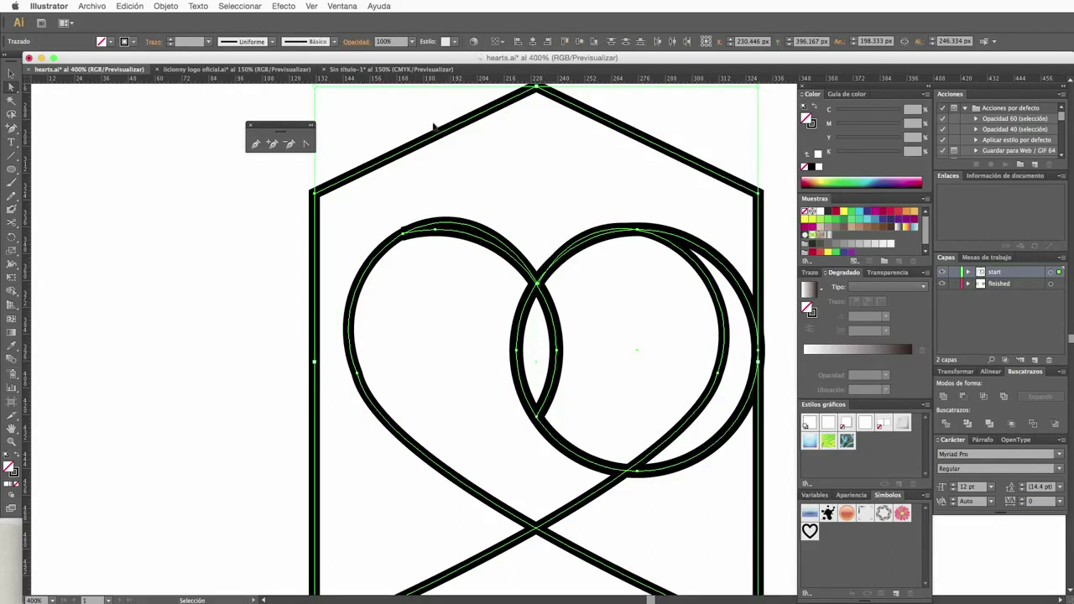
pyautogui.hotkey('ctrl', 'j')
pyautogui.hotkey('ctrl', 'j')
pyautogui.hotkey('ctrl', 'j')
# Restore the full left circle, then marquee-select the circles, house and crossing lines for Shape Builder.
pyautogui.press('a')
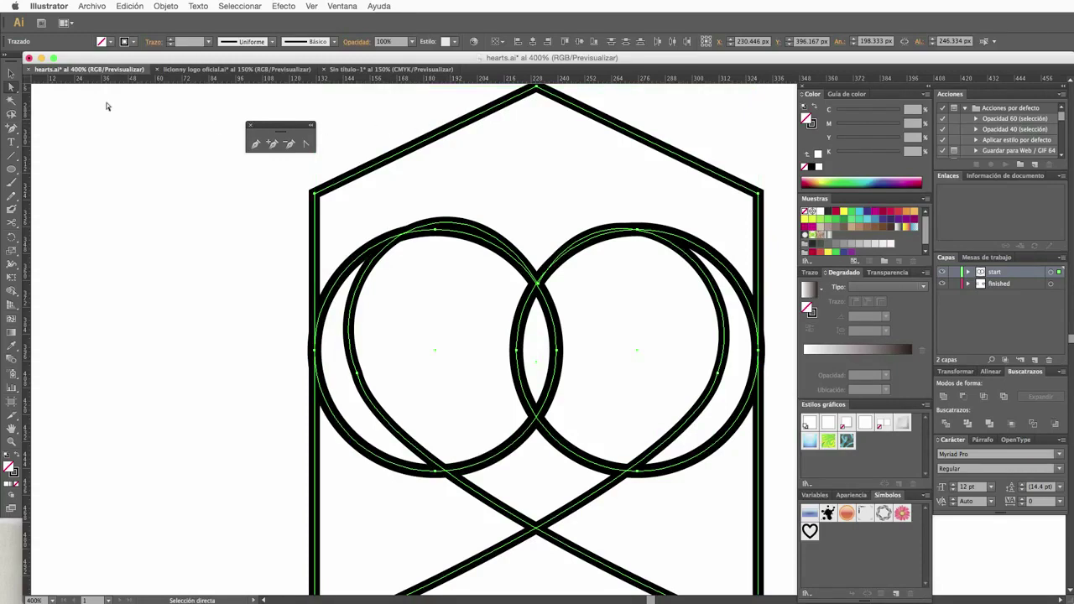
pyautogui.press('v')
pyautogui.click(127, 201)
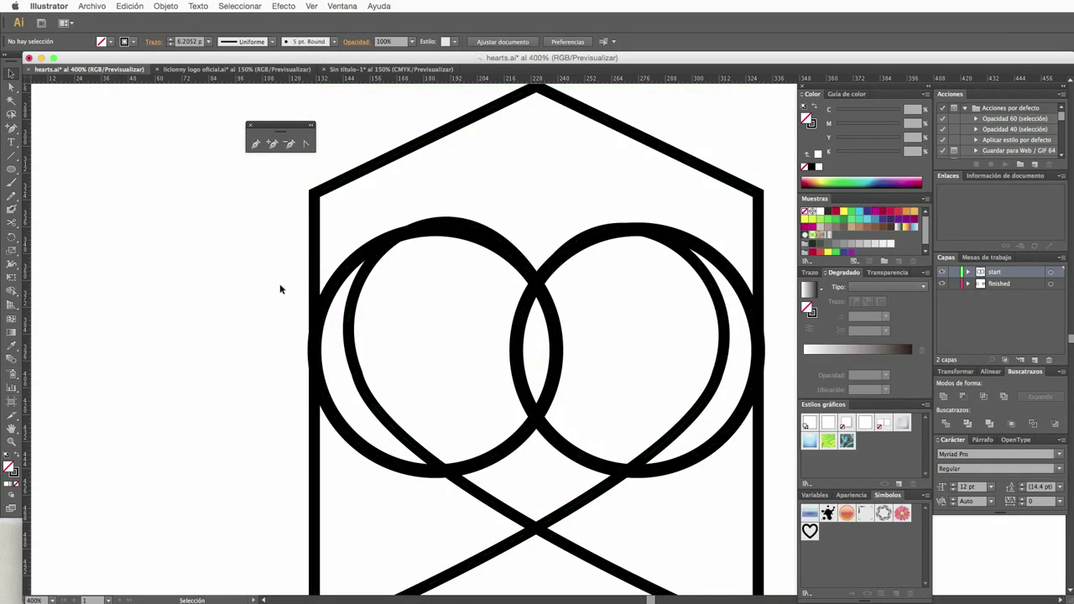
pyautogui.click(361, 260)
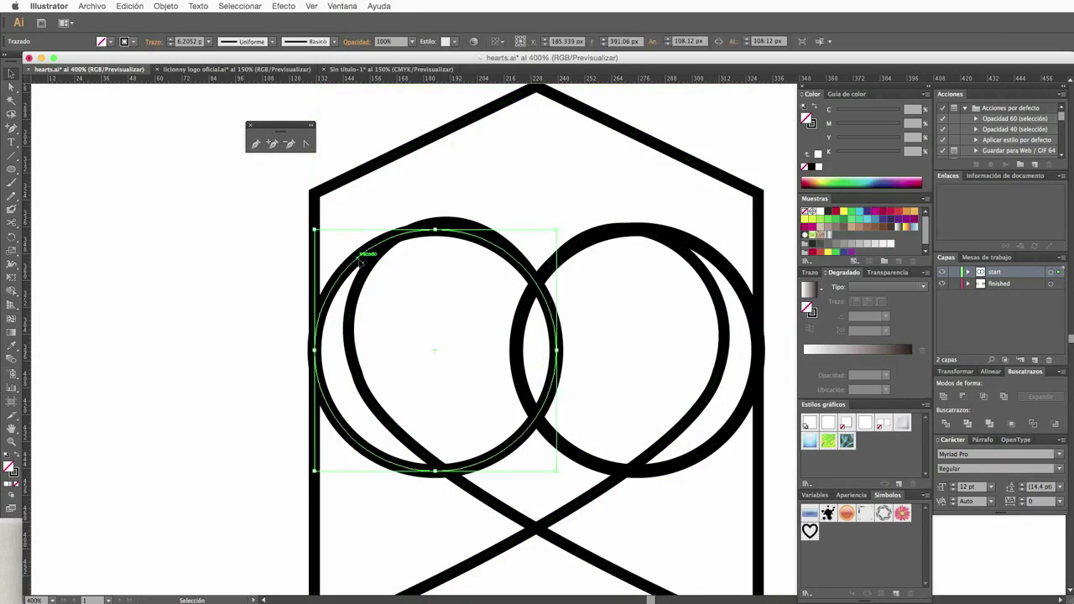
pyautogui.moveTo(235, 191)
pyautogui.mouseDown()
pyautogui.moveTo(772, 509)
pyautogui.moveTo(746, 501)
pyautogui.mouseUp()
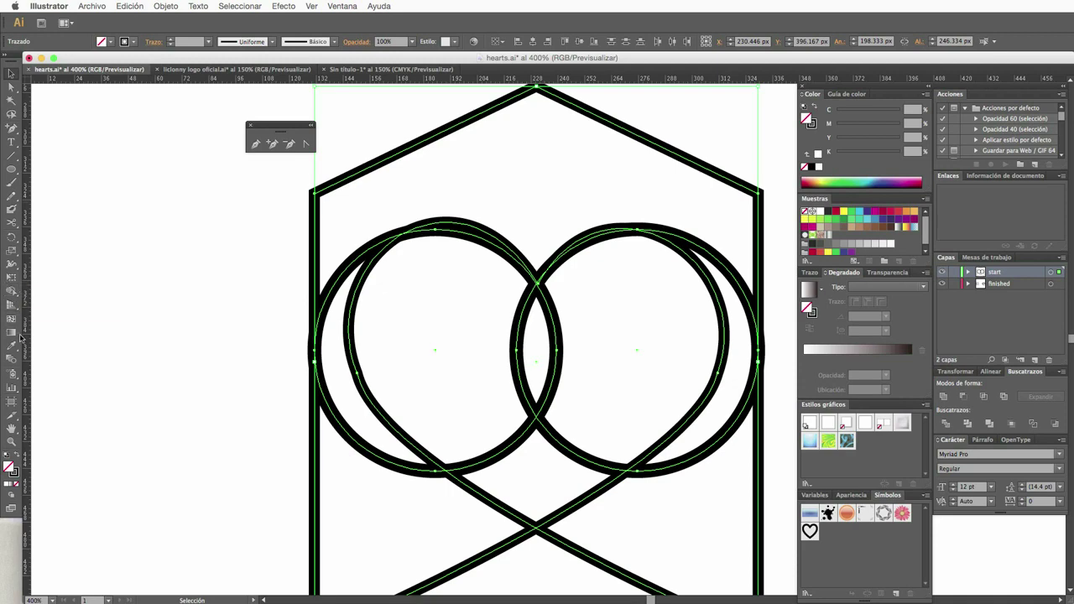
pyautogui.click(12, 294)
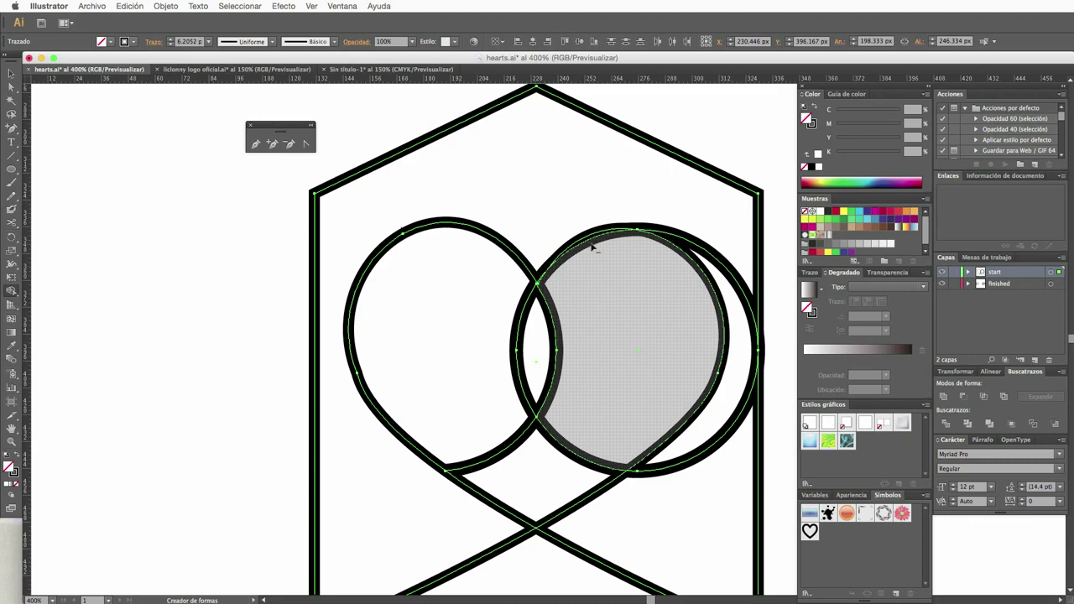
# Delete the right circle's outer arcs and the lower inner arcs with Shape Builder, undoing wrong deletions.
pyautogui.keyDown('alt'); pyautogui.click(592, 246); pyautogui.keyUp('alt')
pyautogui.hotkey('ctrl', 'z')
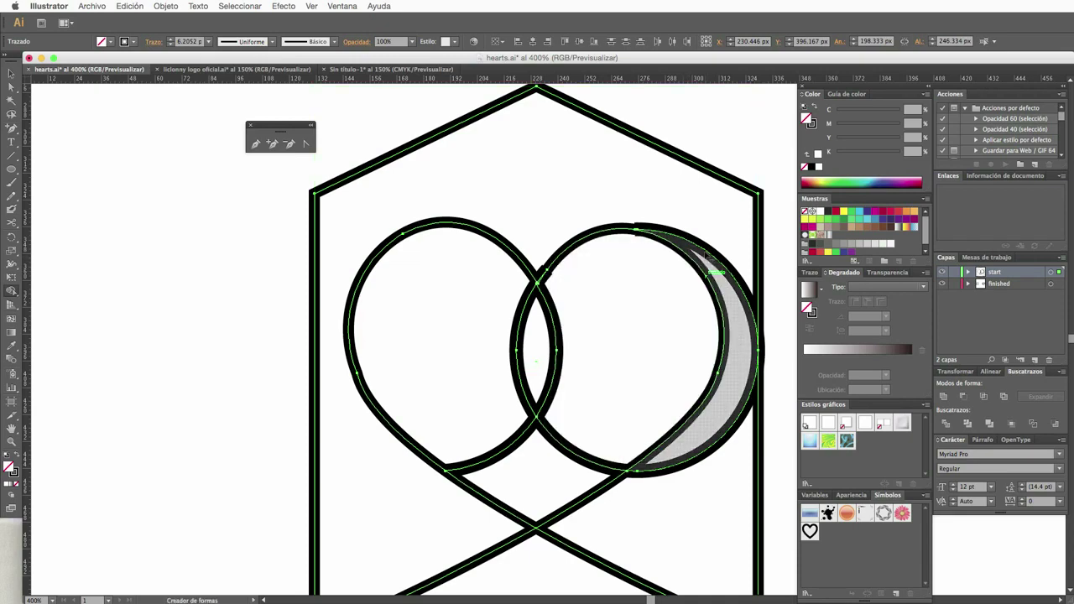
pyautogui.keyDown('alt'); pyautogui.click(750, 302); pyautogui.keyUp('alt')
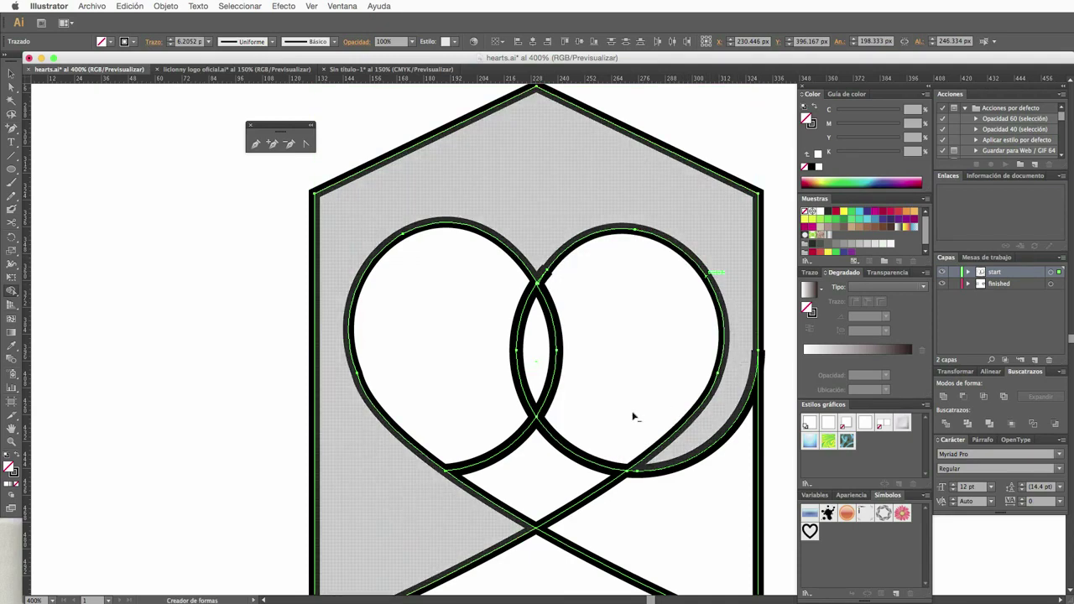
pyautogui.keyDown('alt'); pyautogui.click(707, 445); pyautogui.keyUp('alt')
pyautogui.keyDown('alt'); pyautogui.click(560, 447); pyautogui.keyUp('alt')
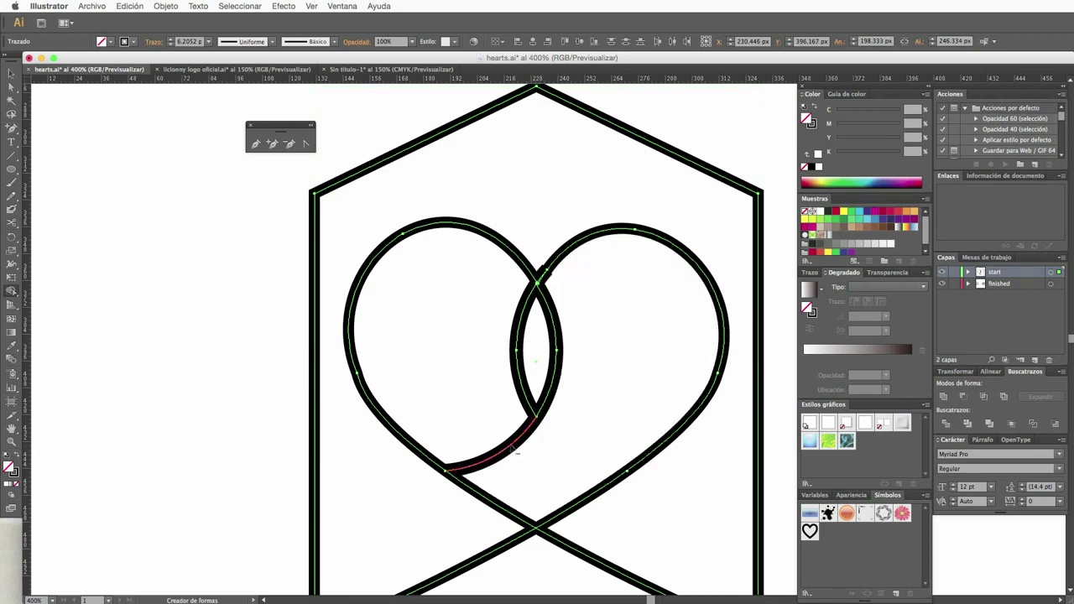
pyautogui.hotkey('ctrl', 'z')
pyautogui.hotkey('ctrl', 'z')
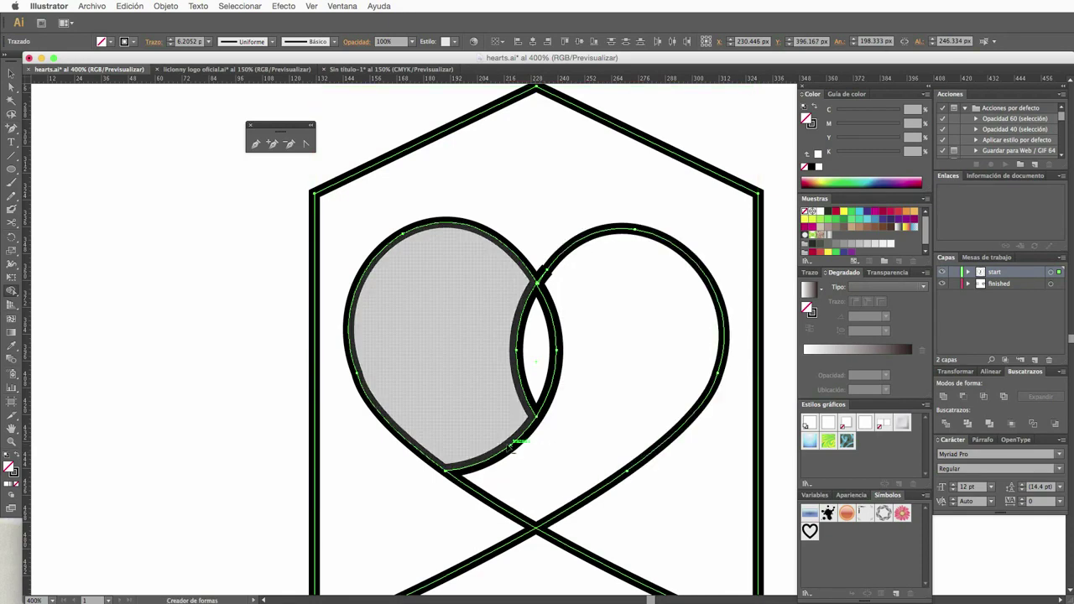
pyautogui.keyDown('alt'); pyautogui.click(515, 450); pyautogui.keyUp('alt')
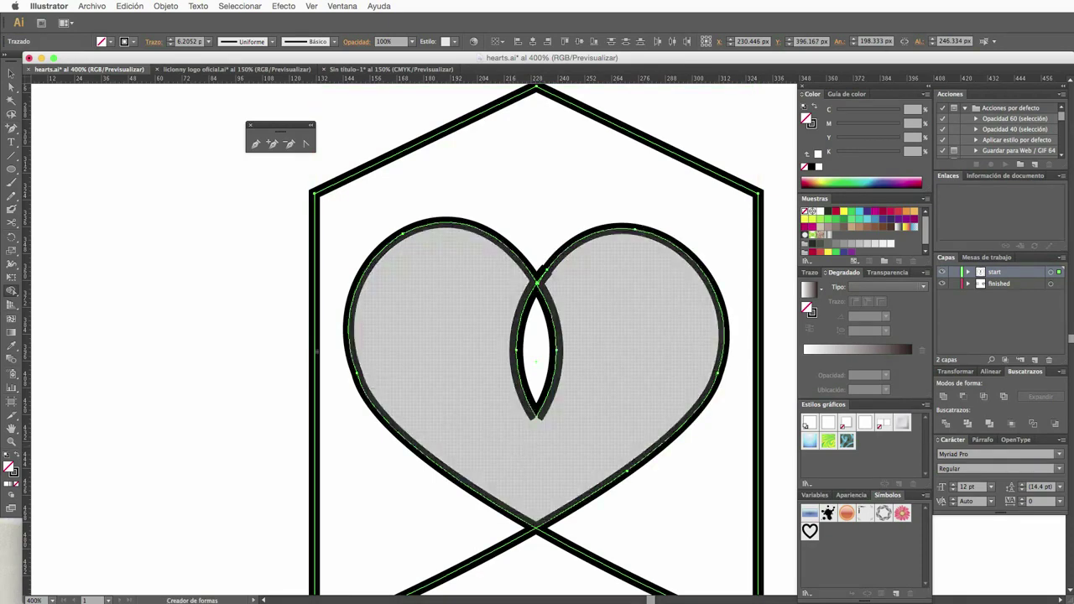
pyautogui.click(10, 74)
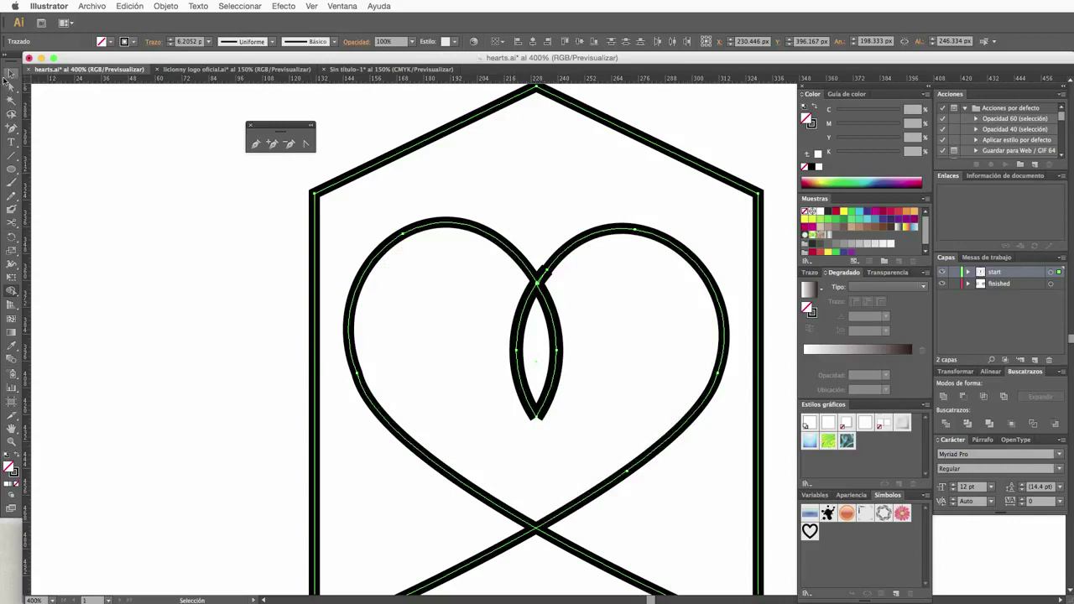
# Cut the inner lens path at its bottom anchor so its two arcs become separate.
pyautogui.click(206, 279)
pyautogui.click(535, 417)
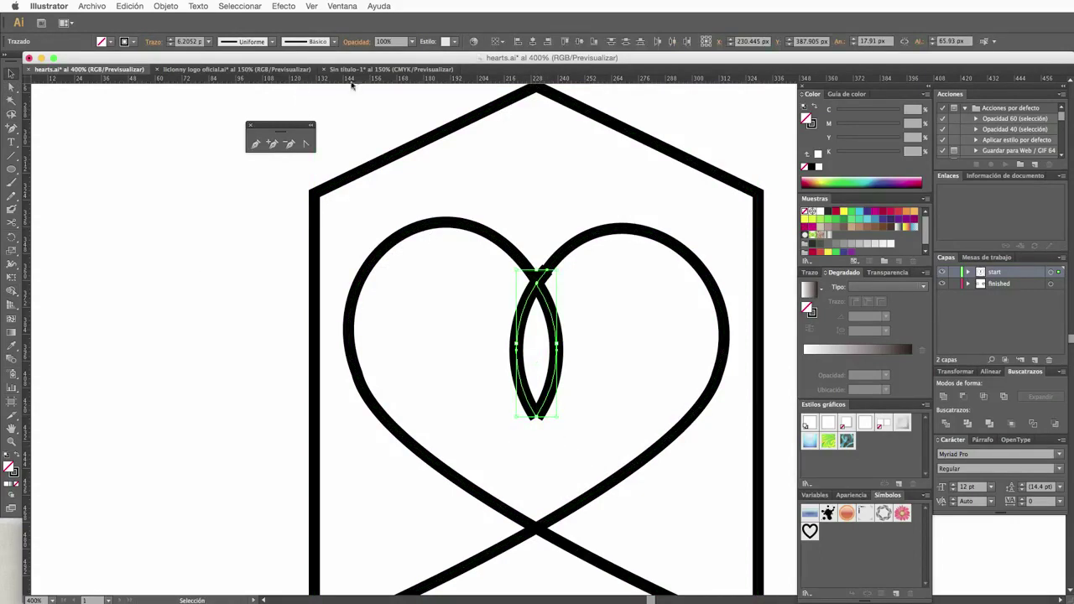
pyautogui.click(11, 87)
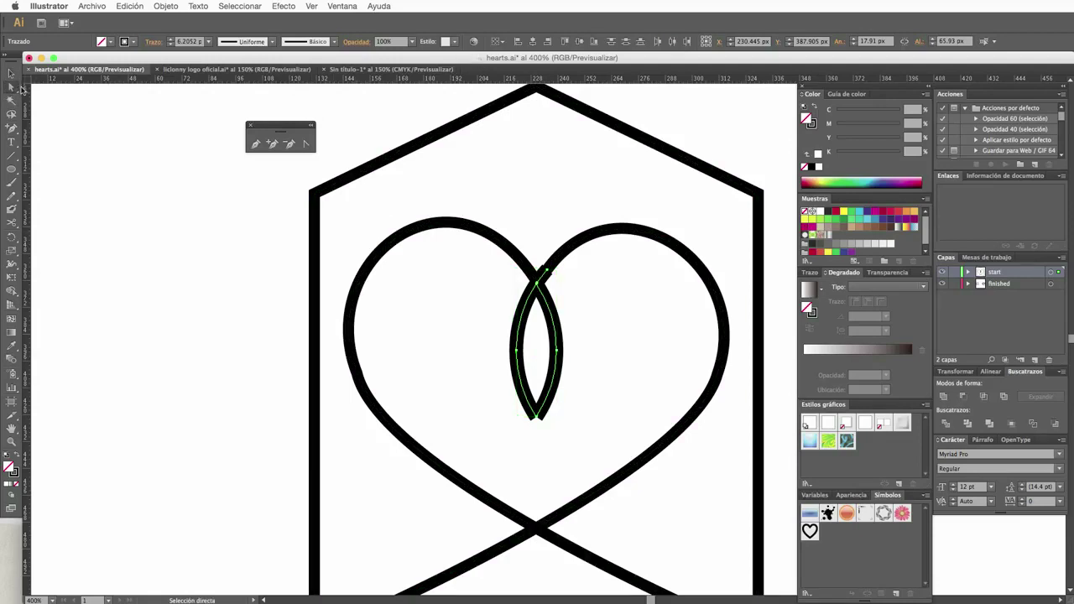
pyautogui.click(262, 226)
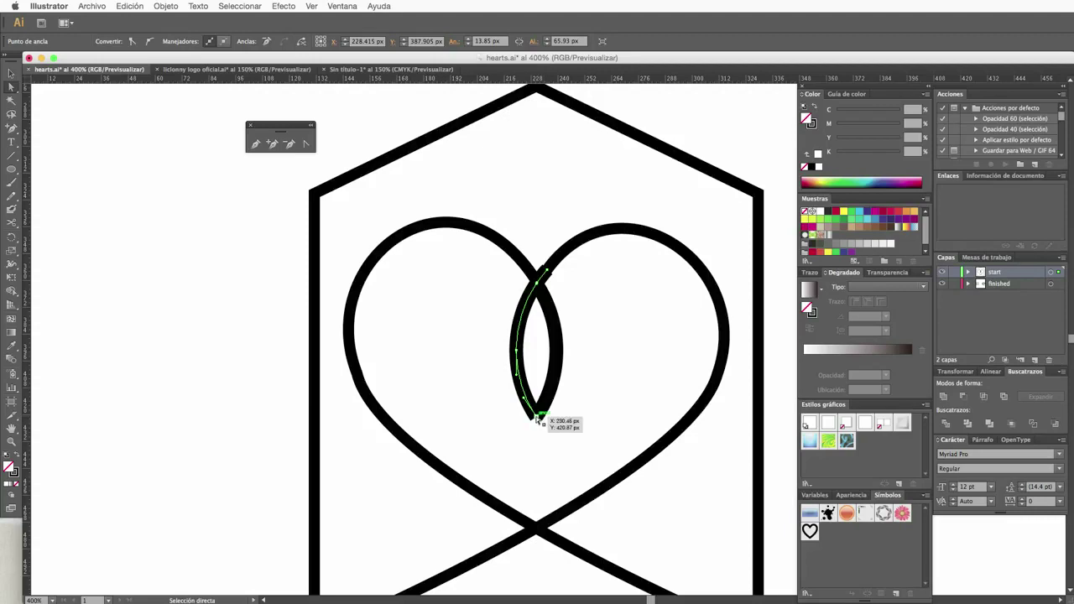
pyautogui.click(539, 419)
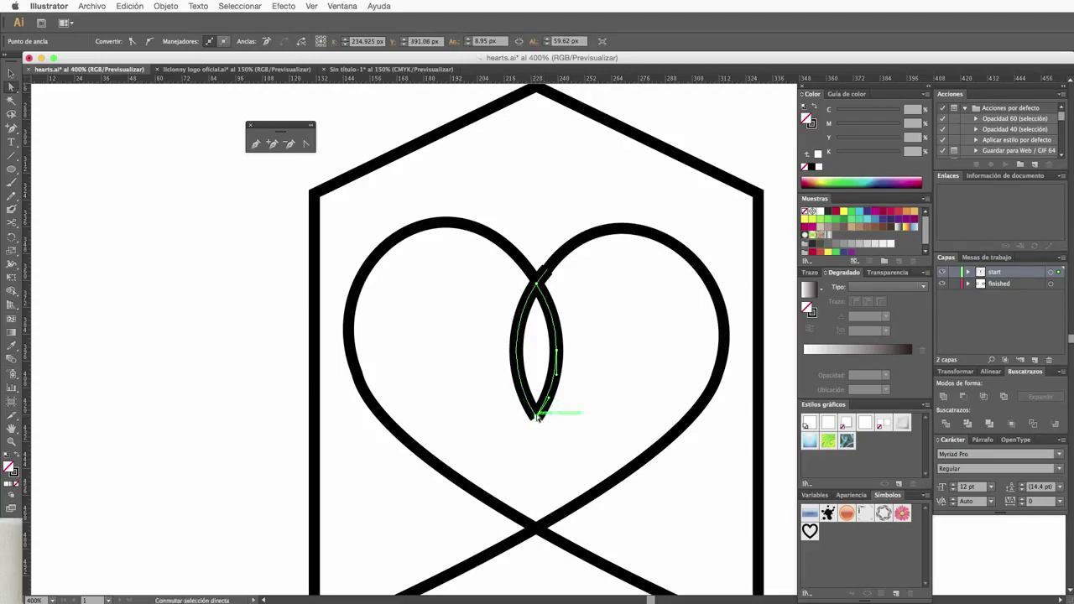
pyautogui.keyDown('shift'); pyautogui.click(540, 413); pyautogui.keyUp('shift')
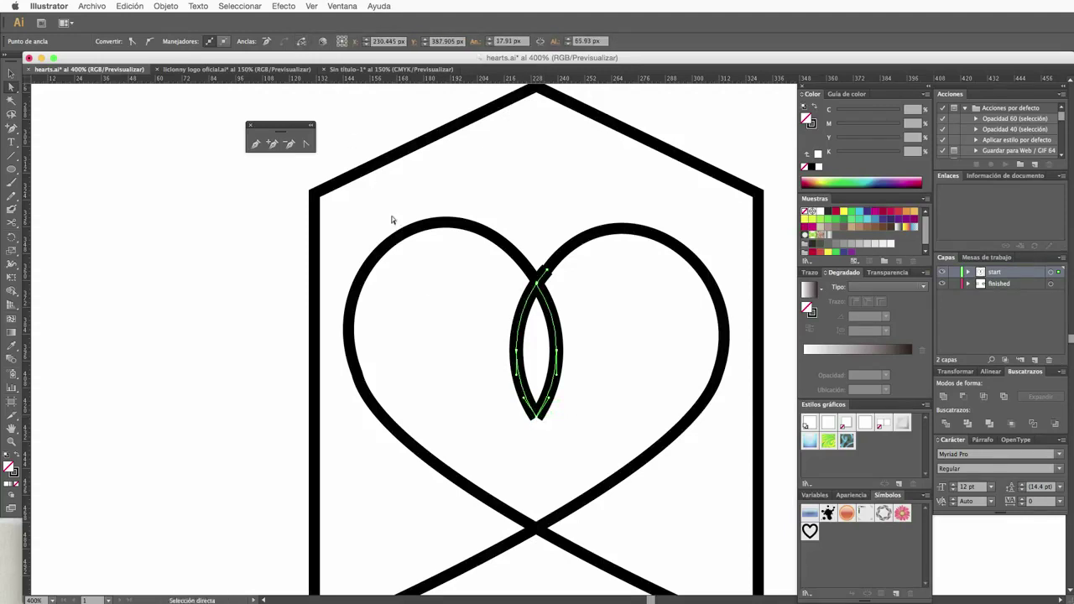
pyautogui.click(545, 271)
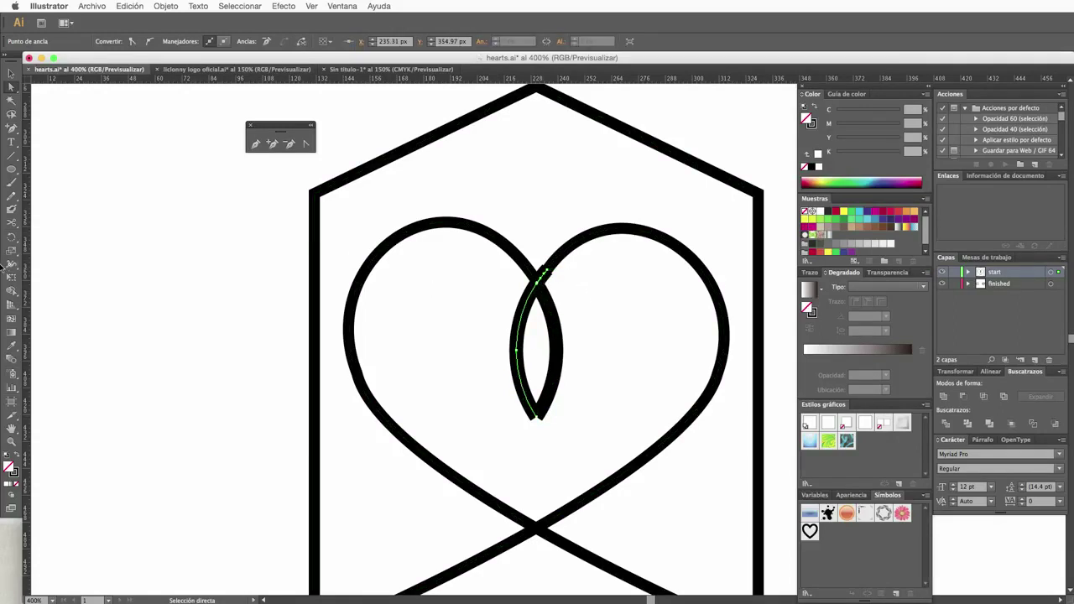
pyautogui.click(11, 442)
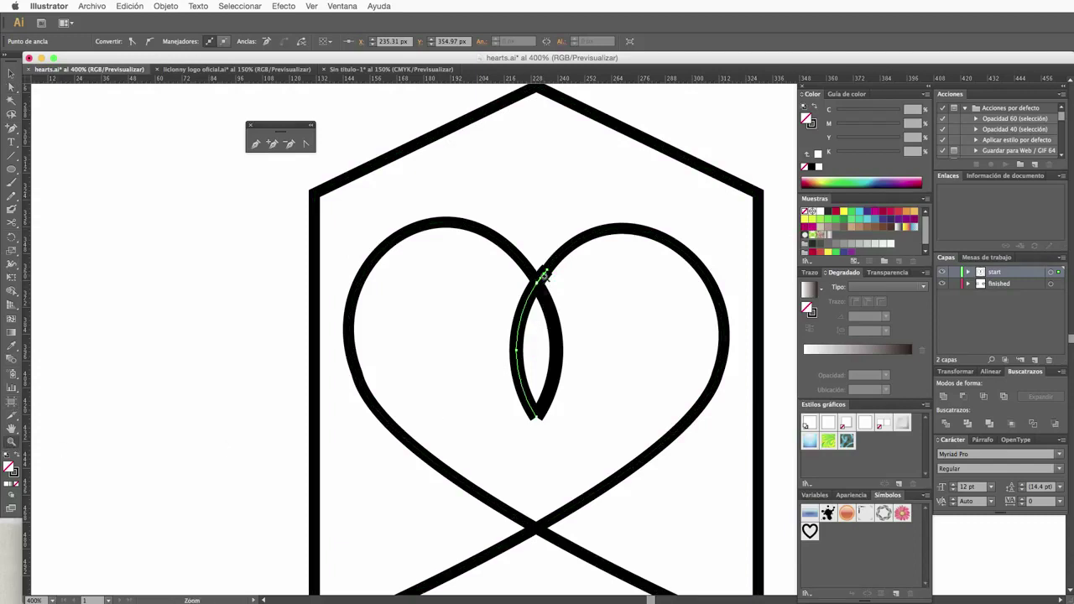
# Zoom in closely on the lower heart's top crossing where the stray stub sits.
pyautogui.click(545, 275)
pyautogui.click(542, 355)
pyautogui.click(546, 311)
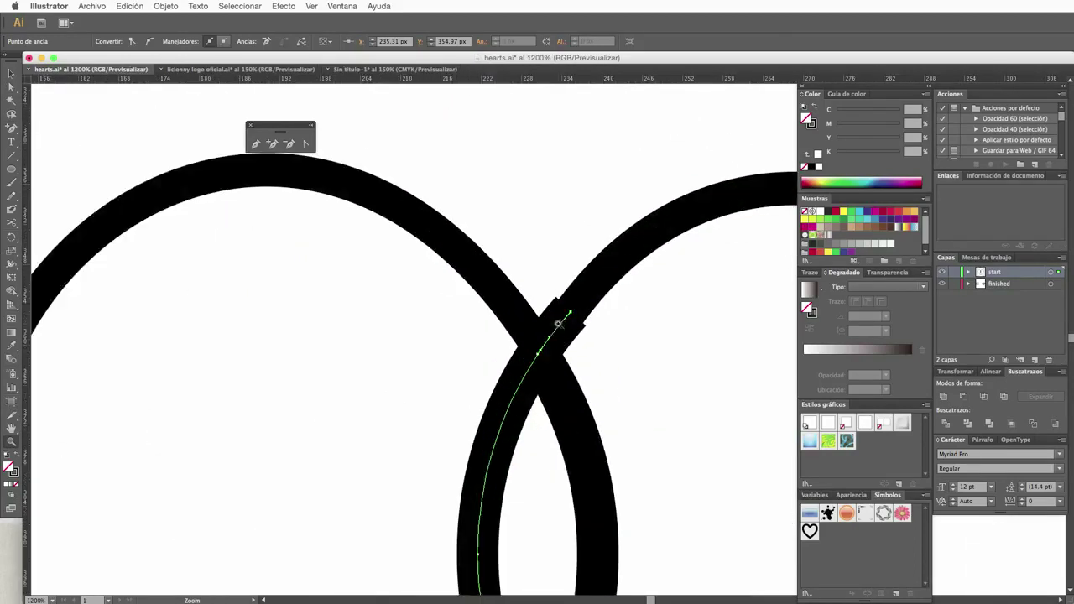
pyautogui.click(557, 323)
pyautogui.click(11, 87)
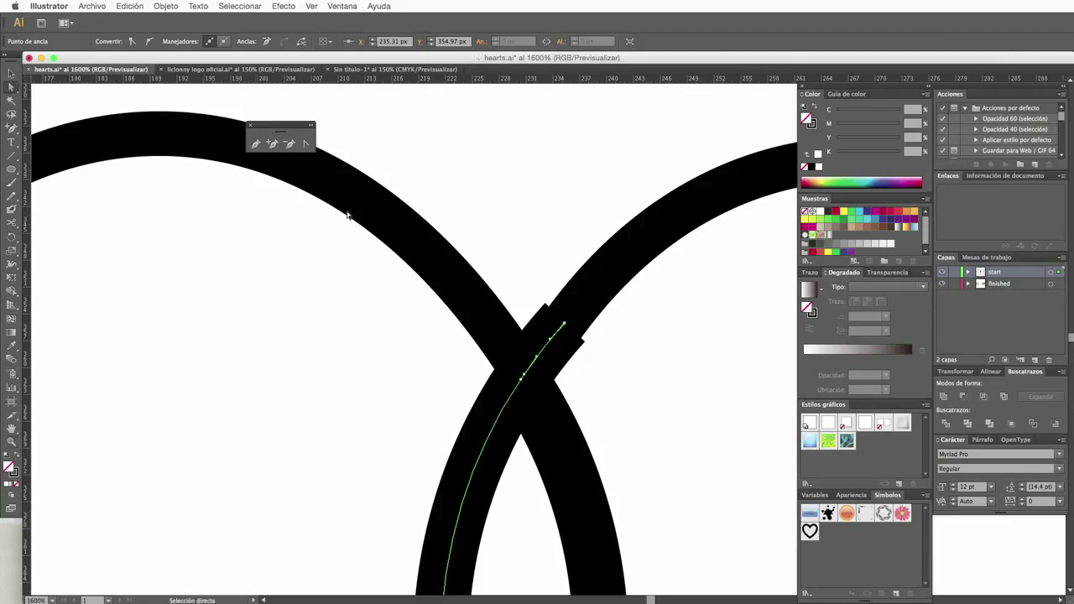
pyautogui.click(533, 208)
# Select the arc's end anchor at the crossing and adjust its position and handle.
pyautogui.click(559, 343)
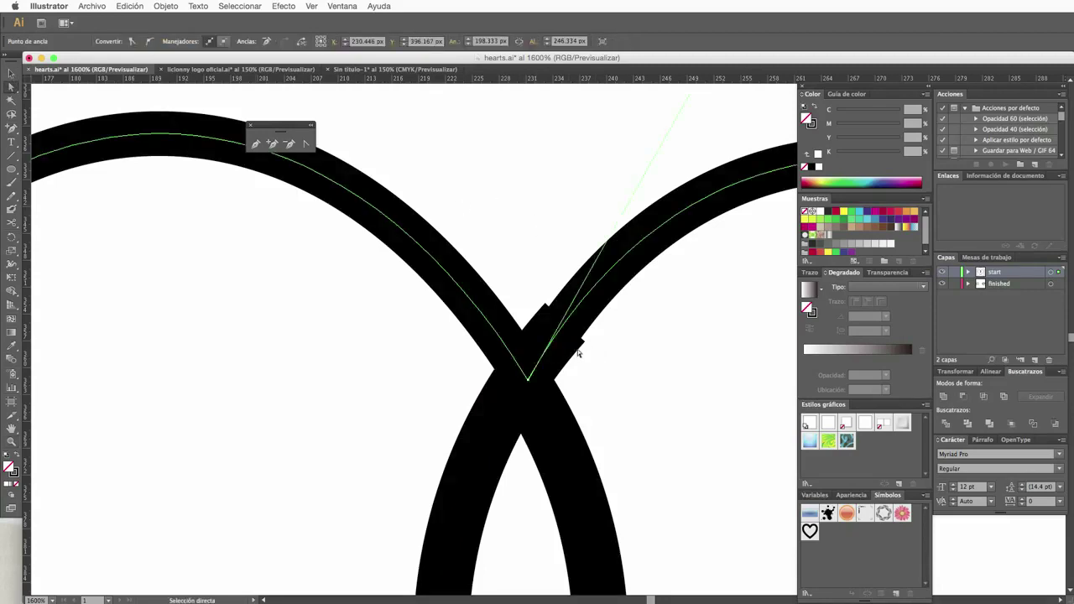
pyautogui.click(577, 353)
pyautogui.click(562, 327)
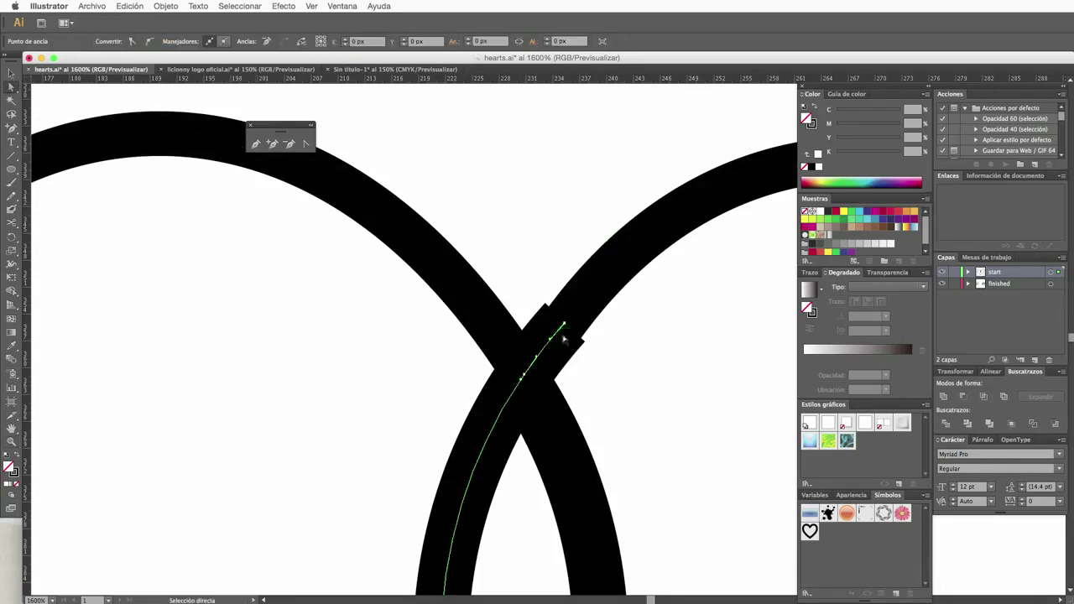
pyautogui.moveTo(564, 325)
pyautogui.mouseDown()
pyautogui.moveTo(550, 355)
pyautogui.moveTo(566, 326)
pyautogui.mouseUp()
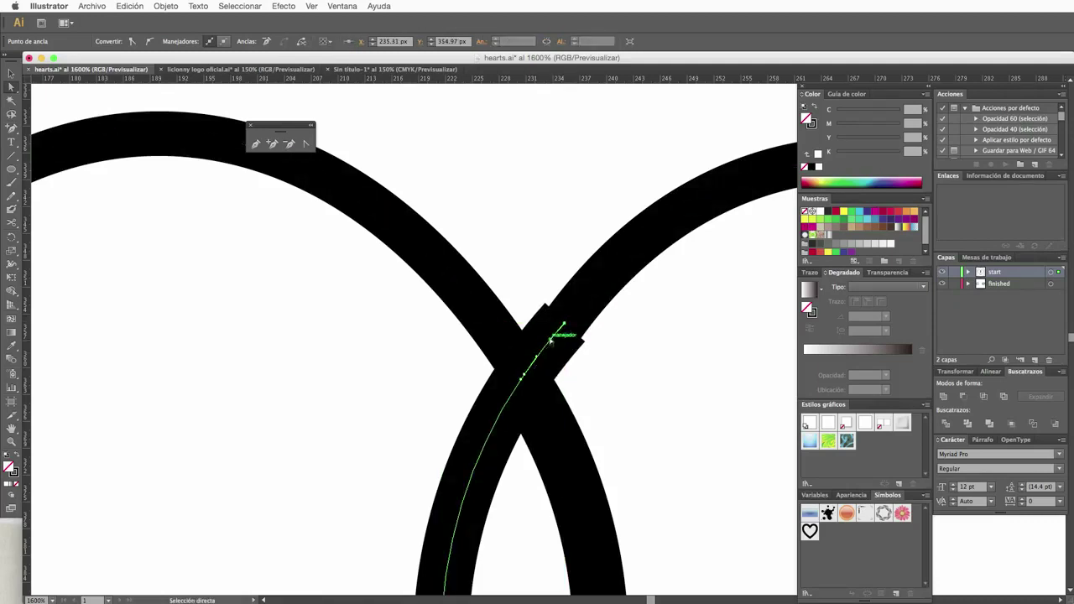
pyautogui.moveTo(538, 359)
pyautogui.mouseDown()
pyautogui.moveTo(524, 375)
pyautogui.moveTo(551, 367)
pyautogui.mouseUp()
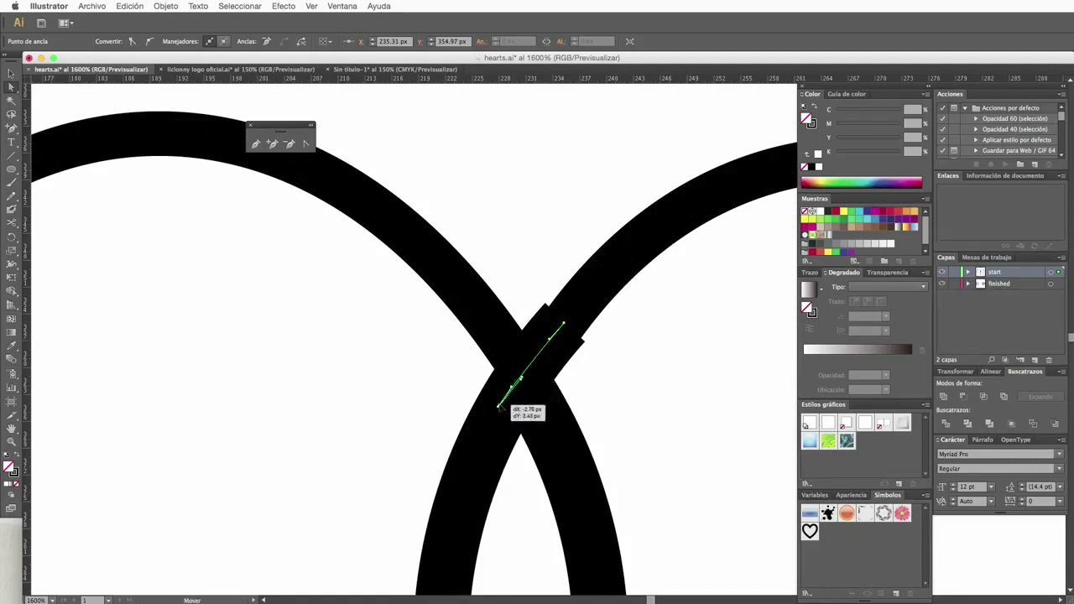
pyautogui.moveTo(551, 367); pyautogui.dragTo(598, 311)
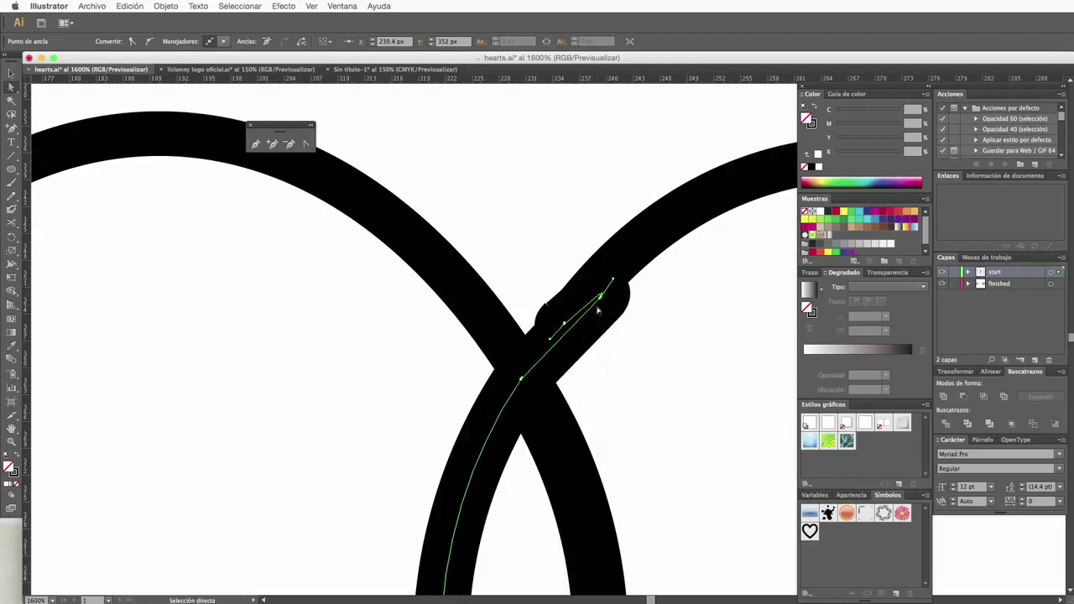
# Delete the stray anchor and the short leftover segment, then deselect.
pyautogui.press('Delete')
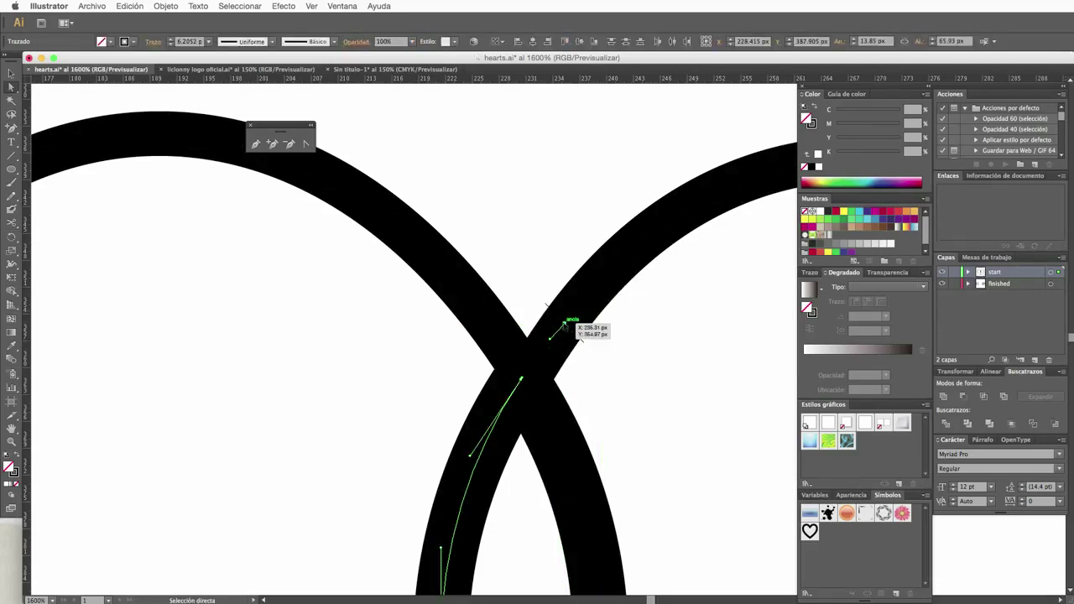
pyautogui.click(564, 322)
pyautogui.press('Delete')
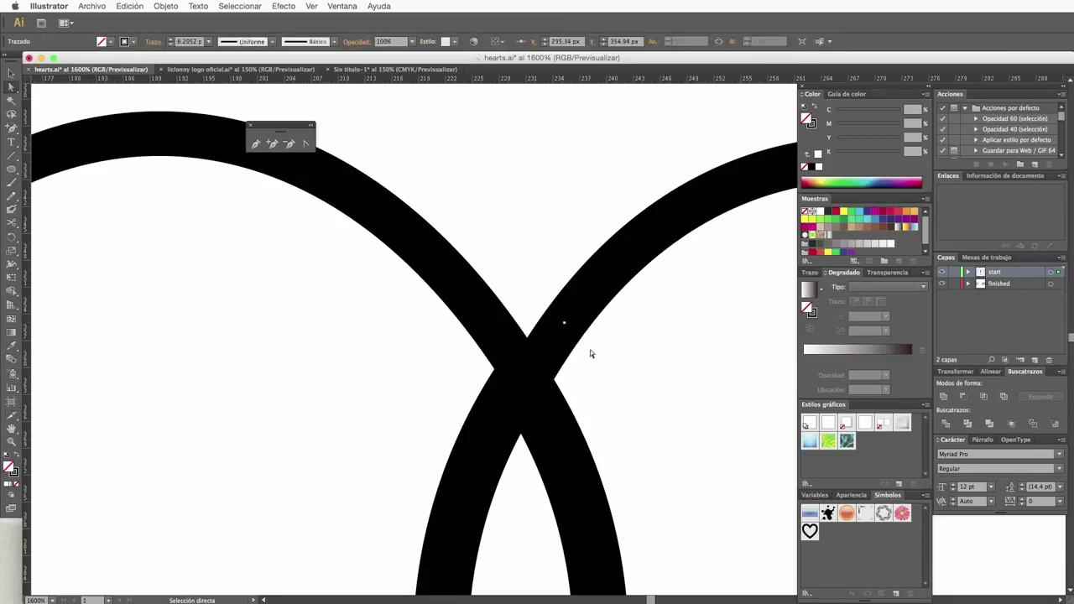
pyautogui.click(621, 362)
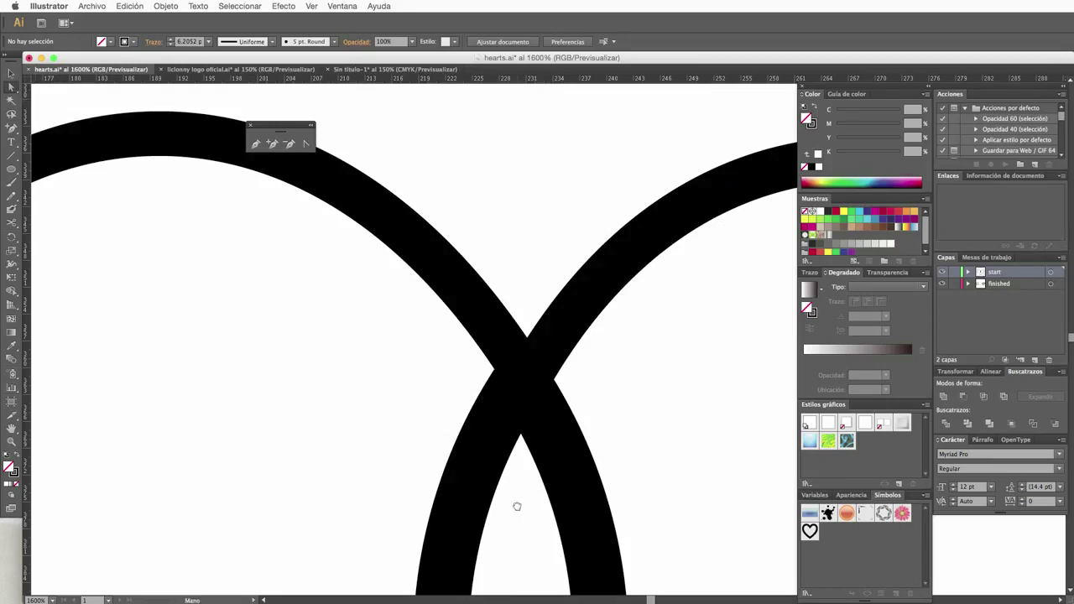
# Snap the left arc's bottom end onto the lens tip and join the two bottom ends into one point.
pyautogui.moveTo(515, 504); pyautogui.dragTo(525, 273)
pyautogui.moveTo(559, 504); pyautogui.dragTo(554, 256)
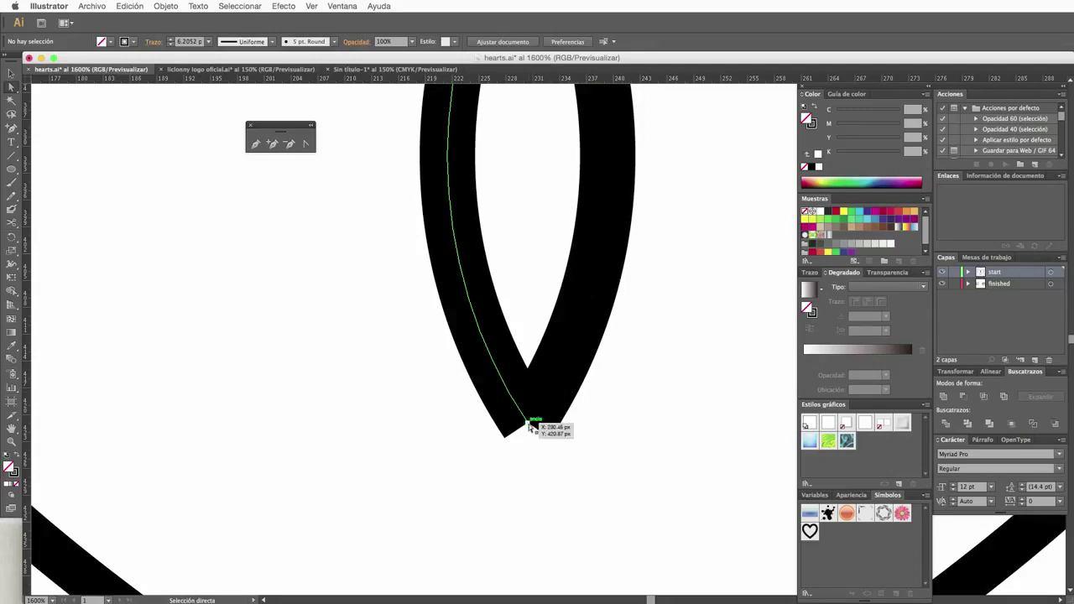
pyautogui.moveTo(532, 424); pyautogui.dragTo(531, 426)
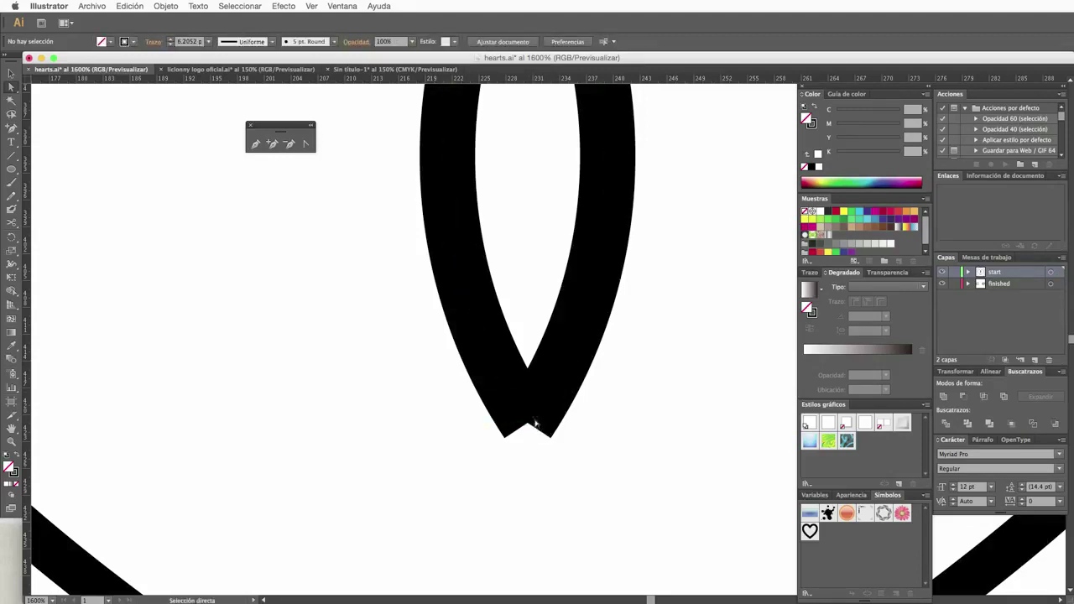
pyautogui.click(529, 424)
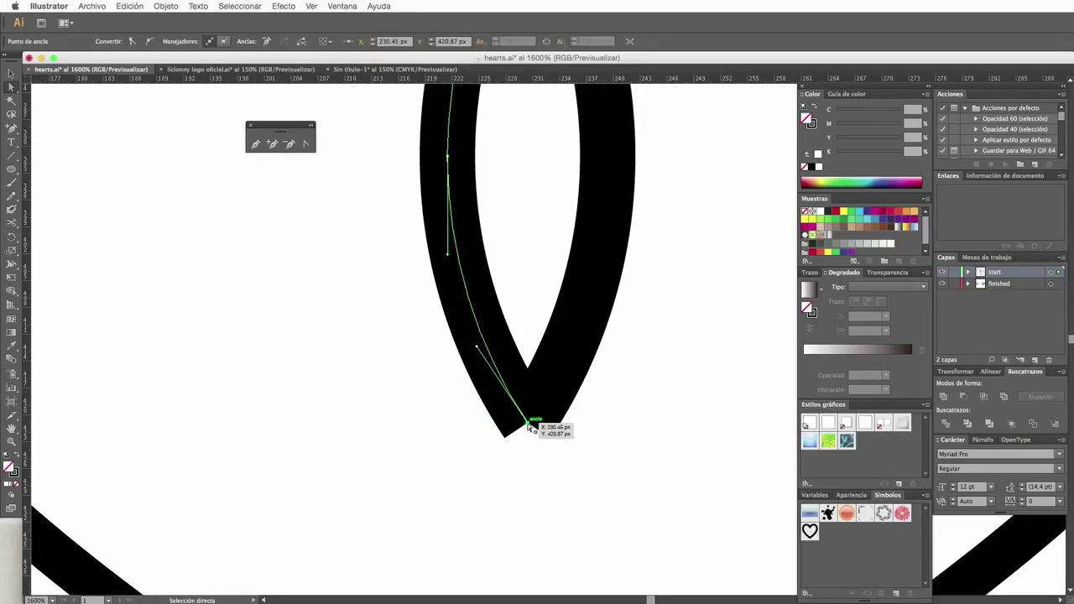
pyautogui.moveTo(535, 427); pyautogui.dragTo(532, 426)
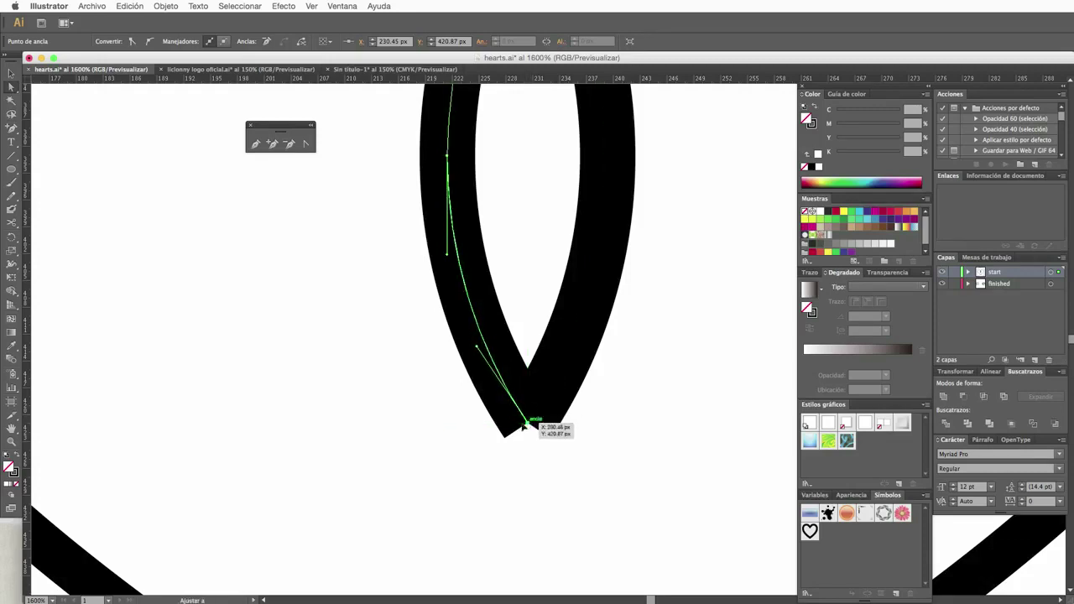
pyautogui.moveTo(530, 426)
pyautogui.mouseDown()
pyautogui.moveTo(496, 430)
pyautogui.moveTo(531, 427)
pyautogui.mouseUp()
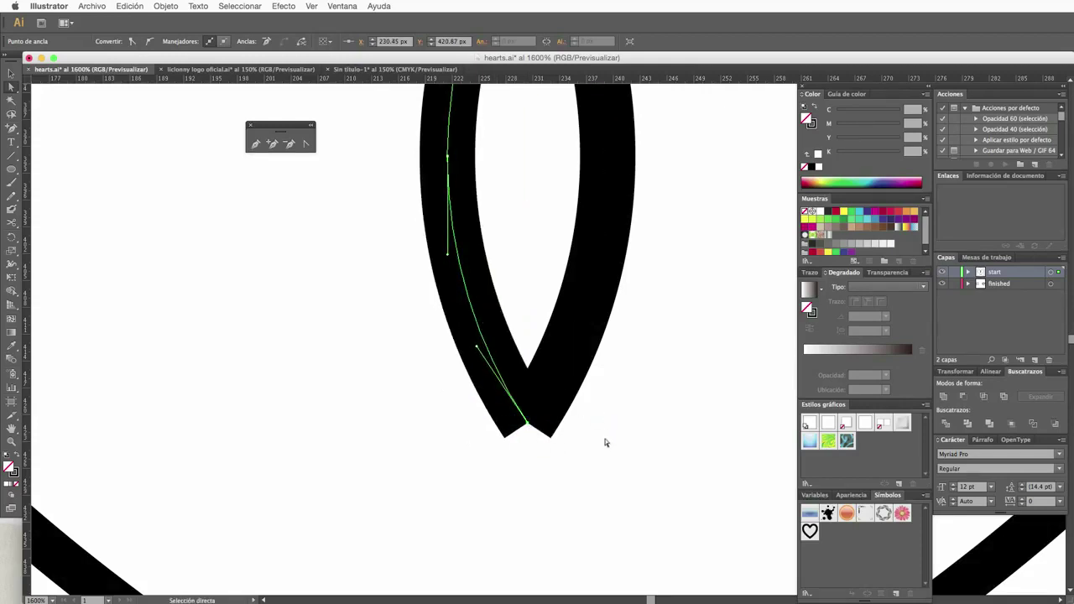
pyautogui.moveTo(605, 443); pyautogui.dragTo(465, 403)
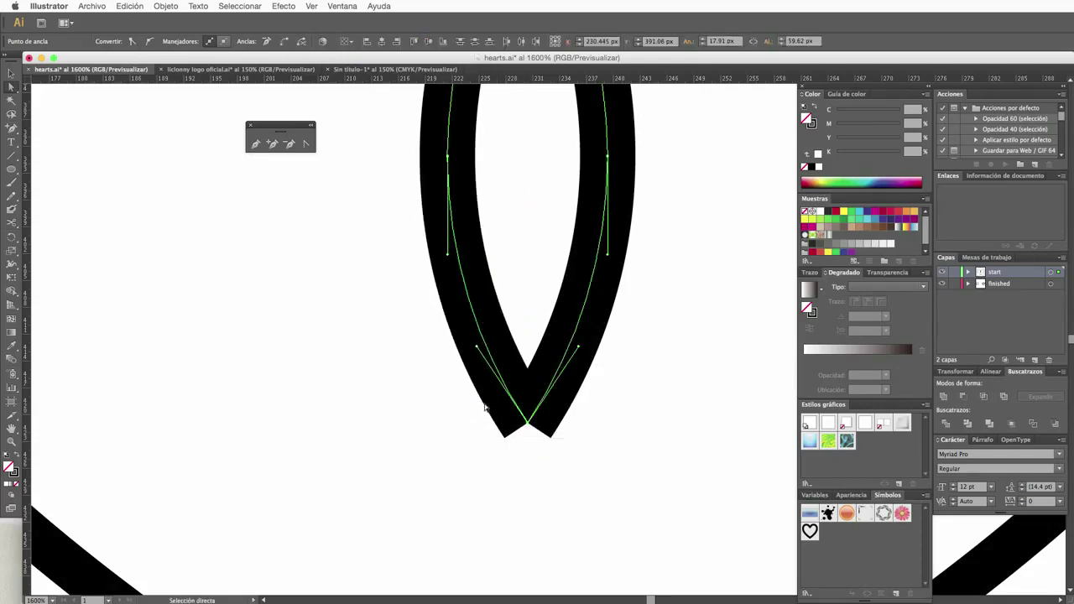
pyautogui.click(284, 41)
pyautogui.click(341, 216)
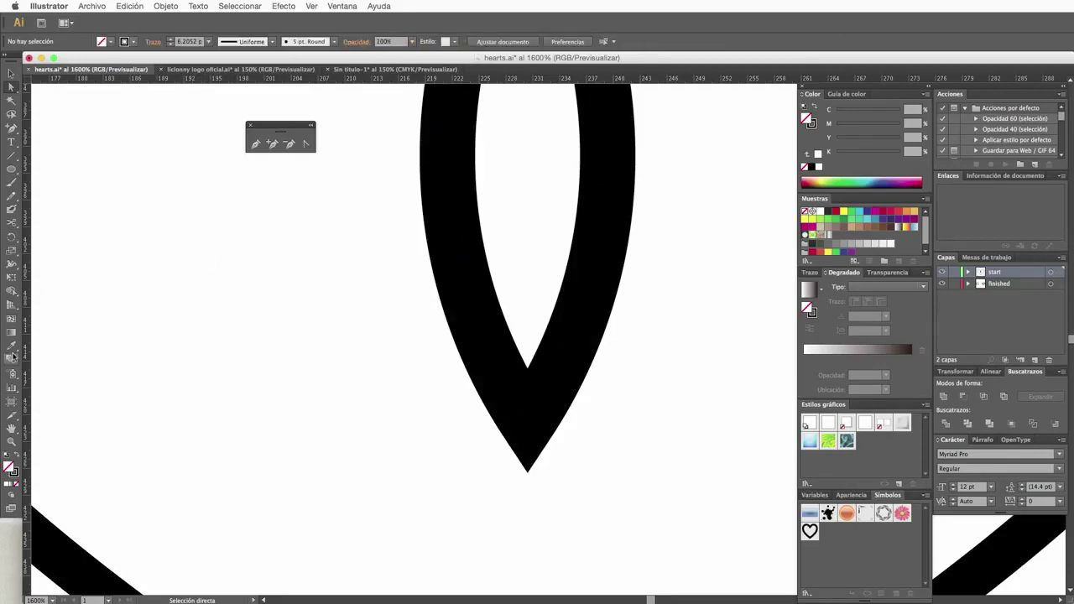
# Zoom out to 150% and pan to show the swirl double-outline heart artboard.
pyautogui.click(11, 442)
pyautogui.keyDown('alt'); pyautogui.click(580, 249); pyautogui.keyUp('alt')
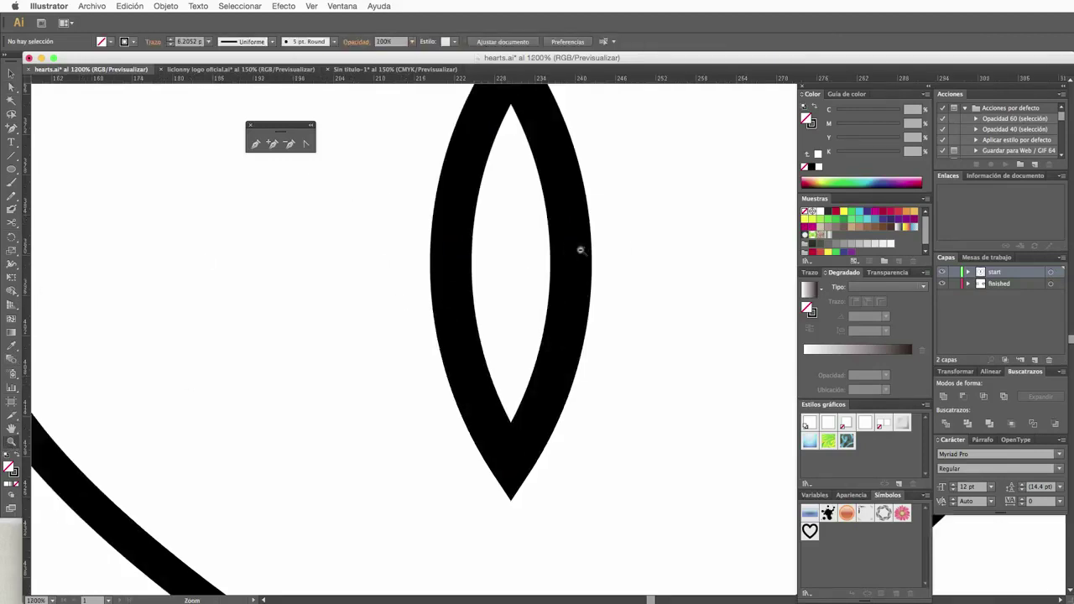
pyautogui.keyDown('alt'); pyautogui.click(556, 241); pyautogui.keyUp('alt')
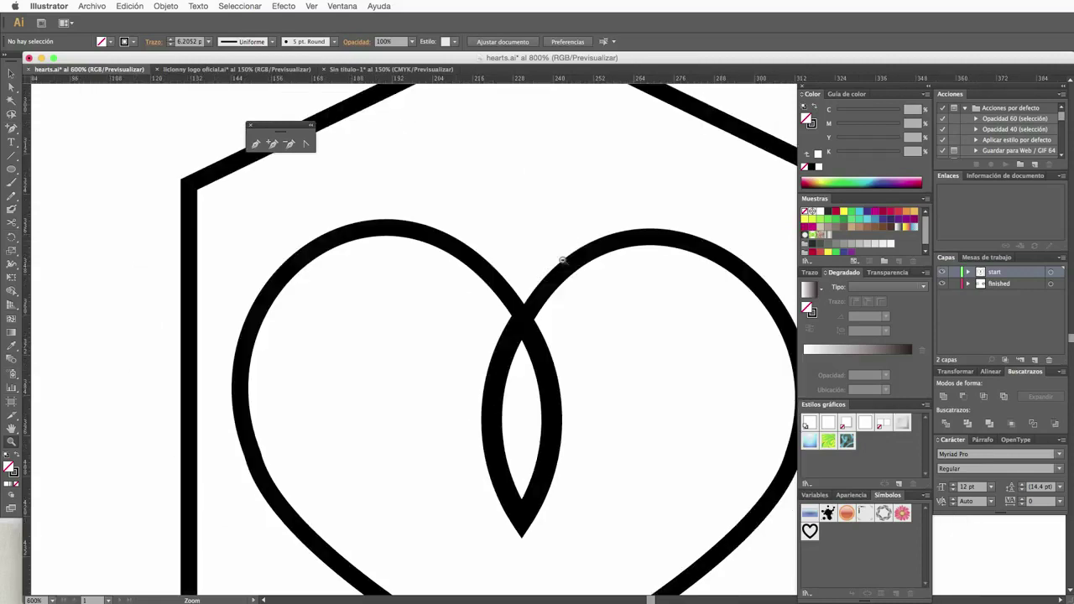
pyautogui.keyDown('alt'); pyautogui.doubleClick(562, 261); pyautogui.keyUp('alt')
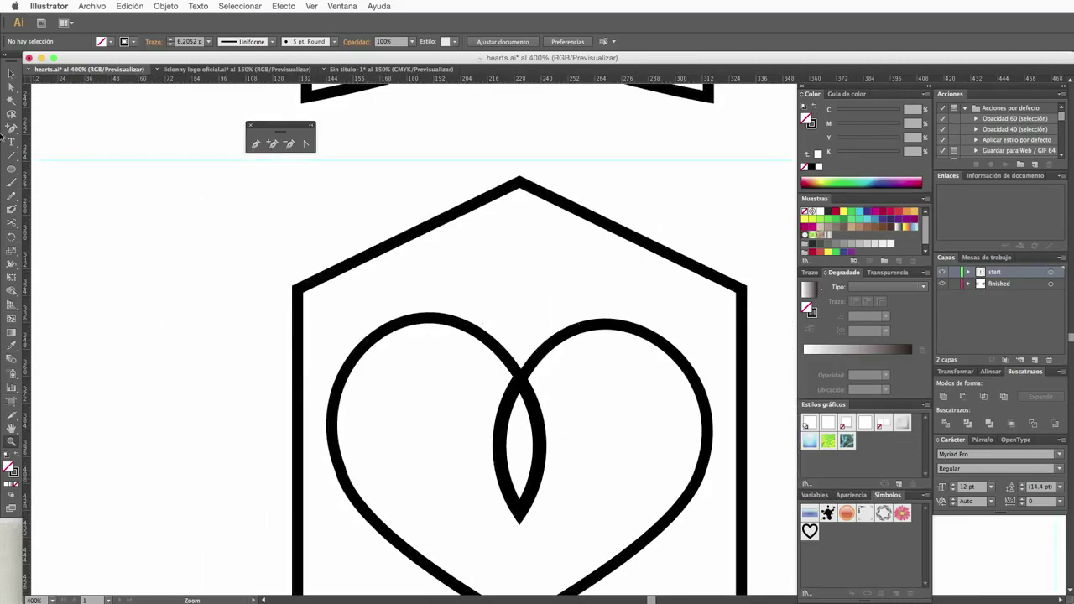
pyautogui.keyDown('alt'); pyautogui.click(579, 453); pyautogui.keyUp('alt')
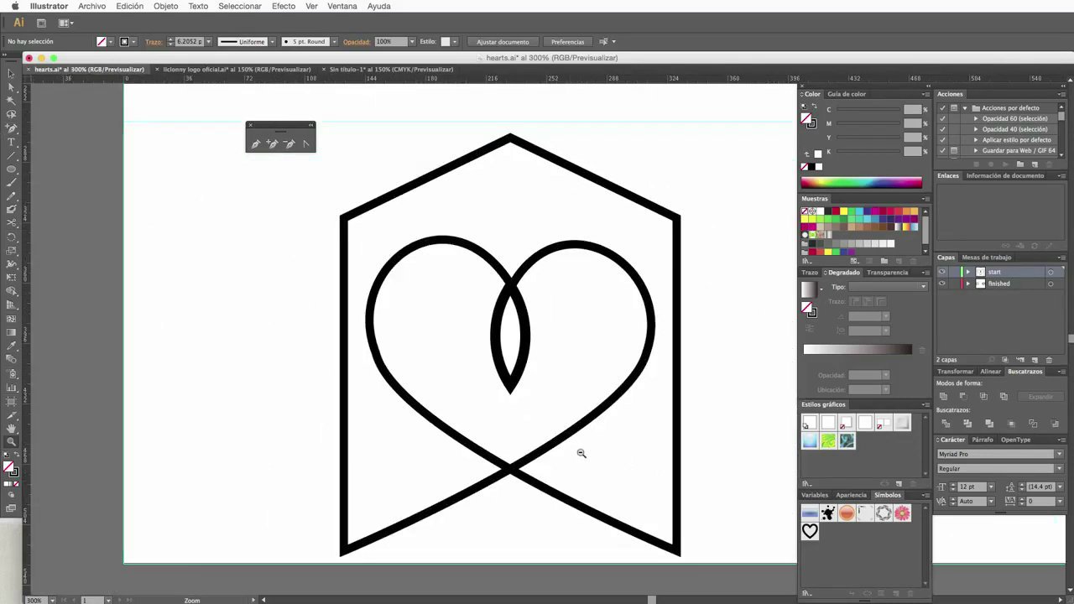
pyautogui.keyDown('alt'); pyautogui.click(526, 428); pyautogui.keyUp('alt')
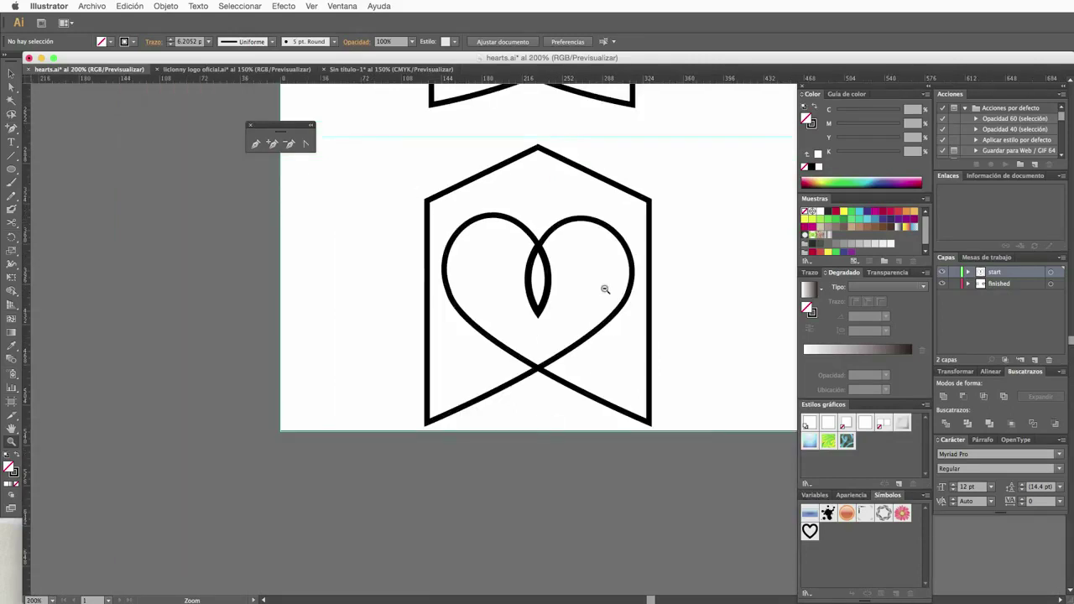
pyautogui.keyDown('alt'); pyautogui.click(680, 168); pyautogui.keyUp('alt')
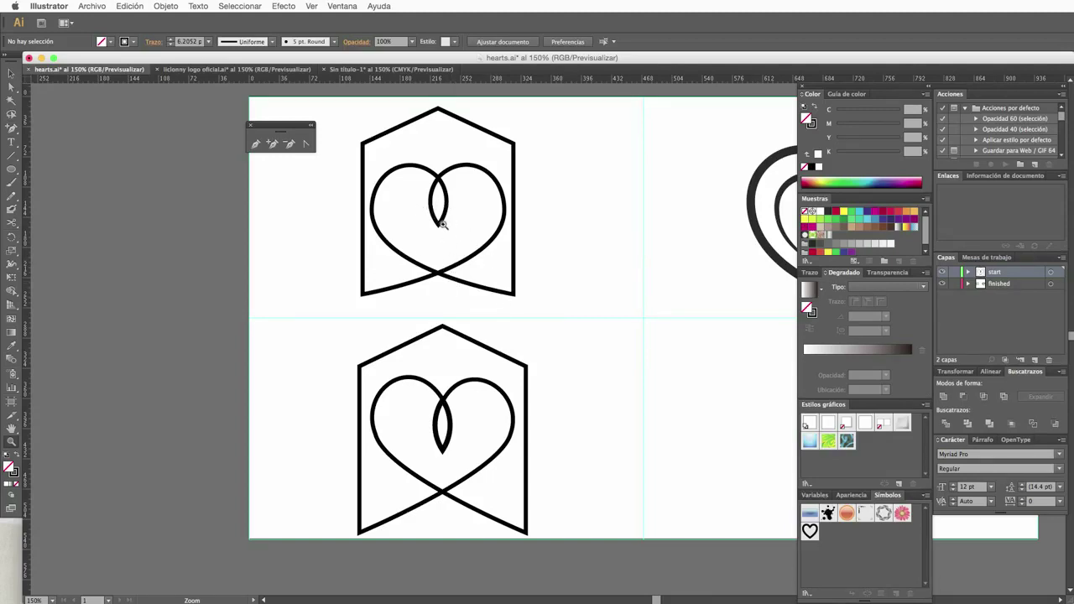
pyautogui.moveTo(658, 599); pyautogui.dragTo(678, 597)
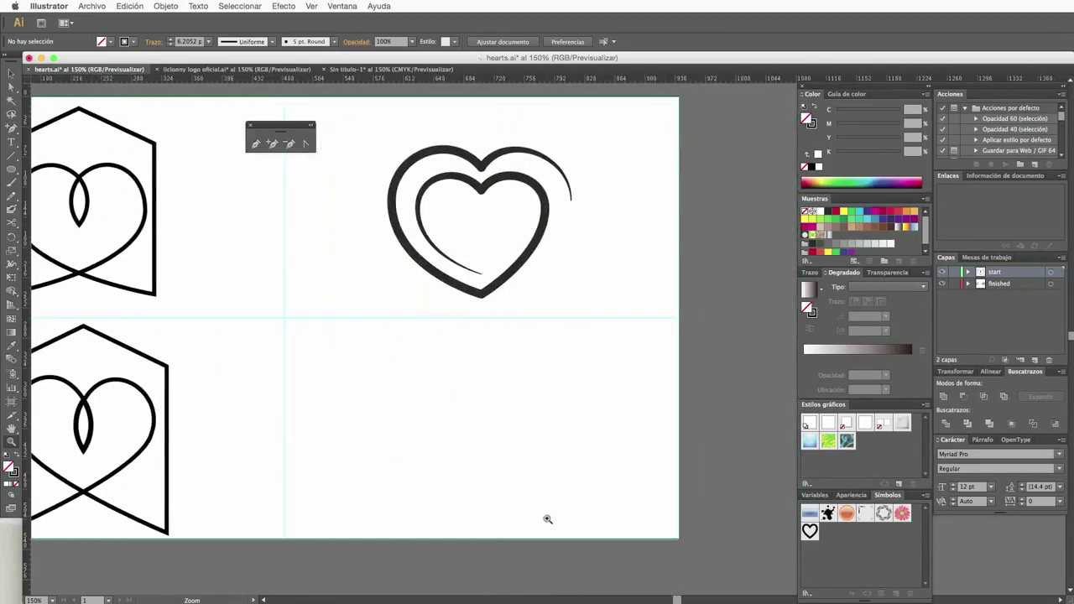
# Draw a circle on the empty lower-right artboard and make its bottom point a sharp corner.
pyautogui.press('a')
pyautogui.click(12, 170)
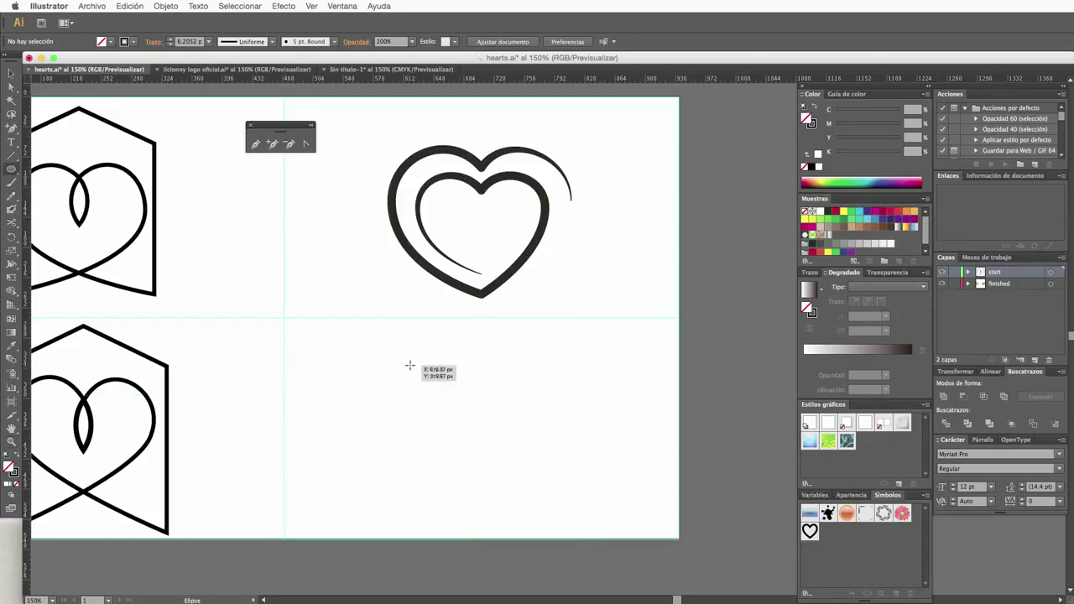
pyautogui.moveTo(409, 346); pyautogui.dragTo(576, 512)
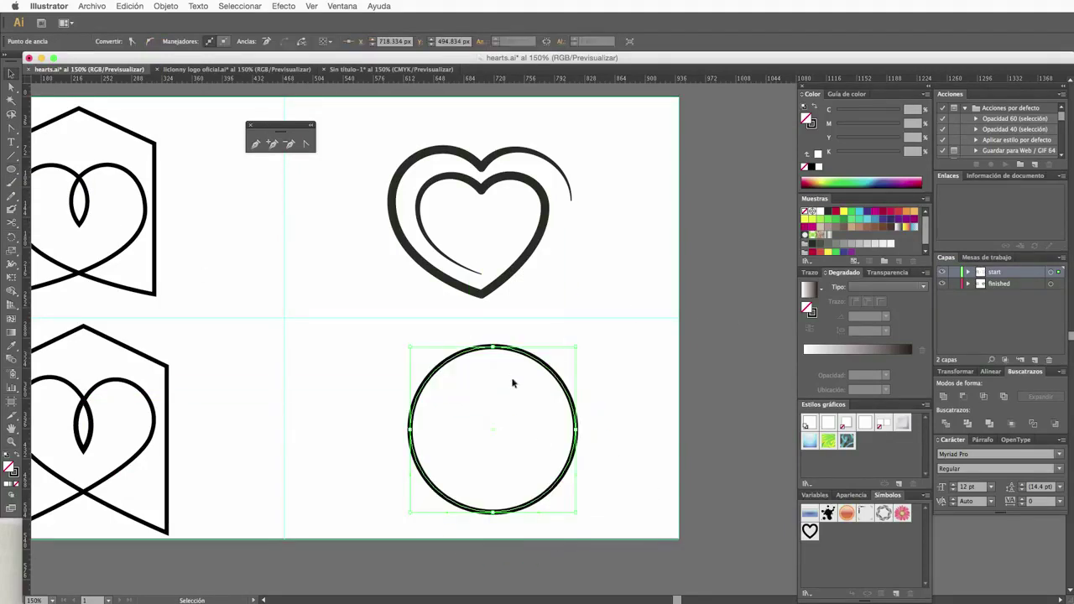
pyautogui.click(601, 345)
pyautogui.click(534, 361)
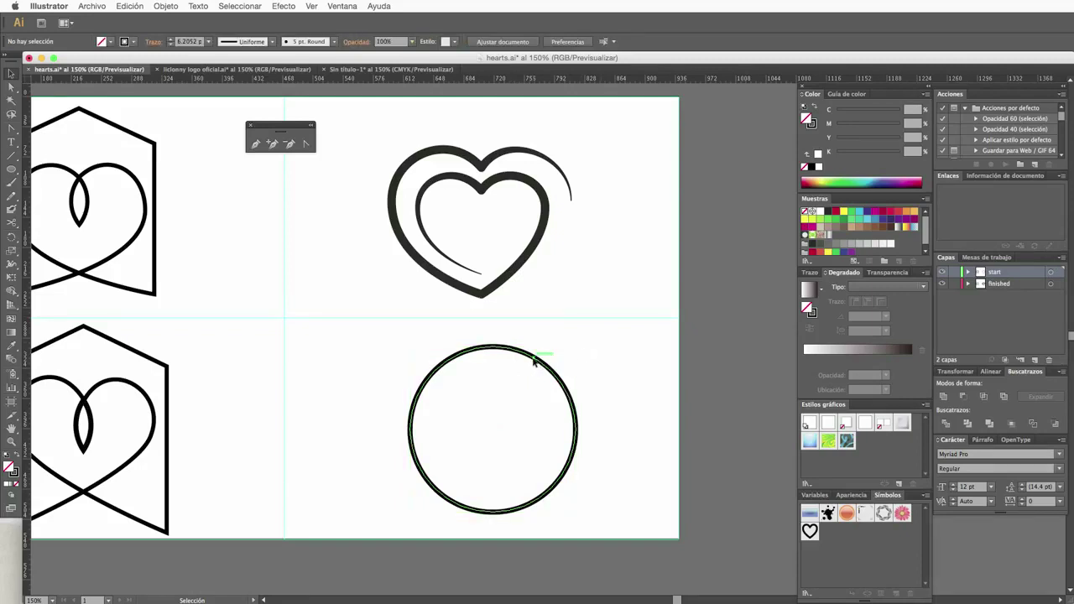
pyautogui.moveTo(680, 601); pyautogui.dragTo(672, 601)
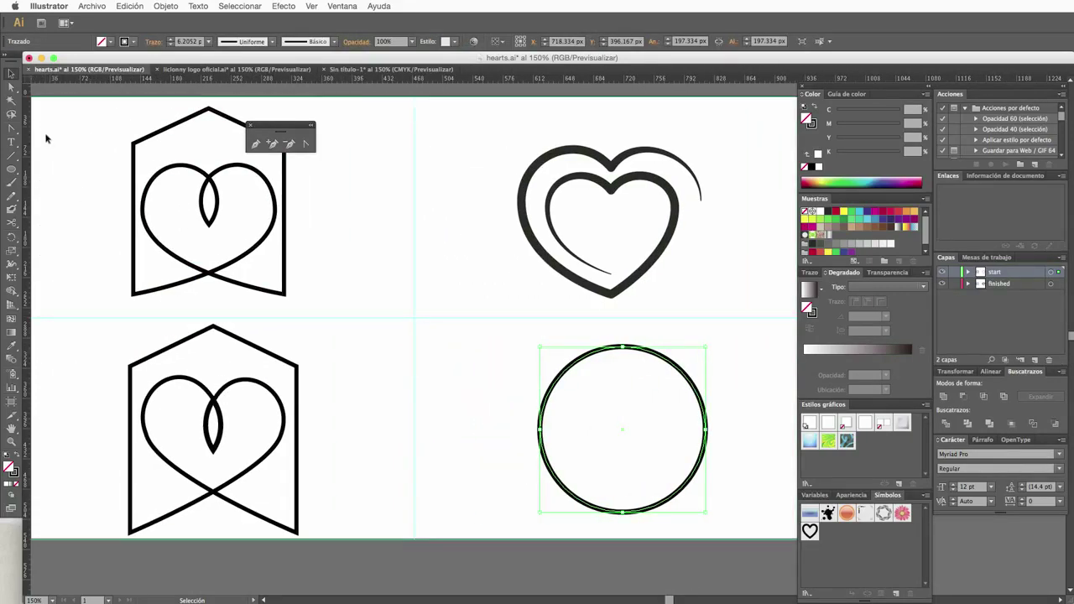
pyautogui.click(17, 132)
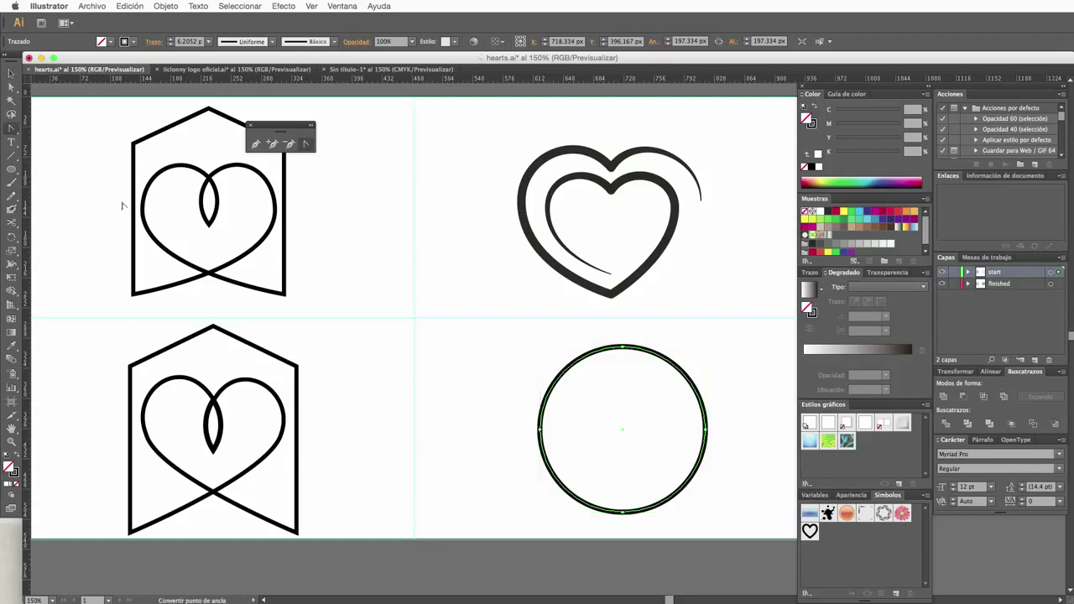
pyautogui.click(622, 512)
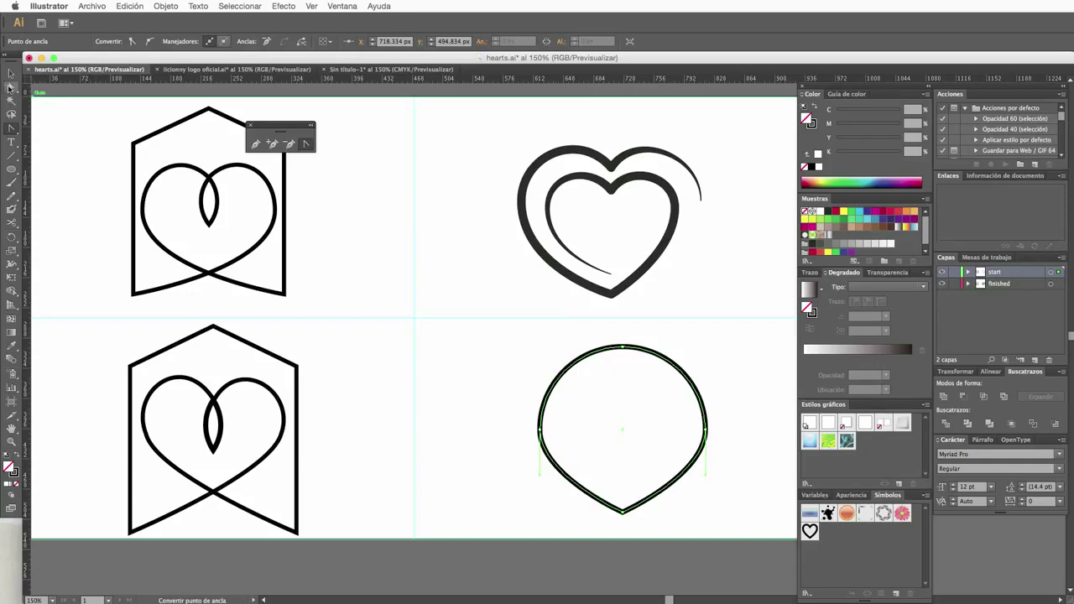
# Reshape the top curves into two lobes and pull the top-centre point down into a notch.
pyautogui.click(10, 87)
pyautogui.click(620, 349)
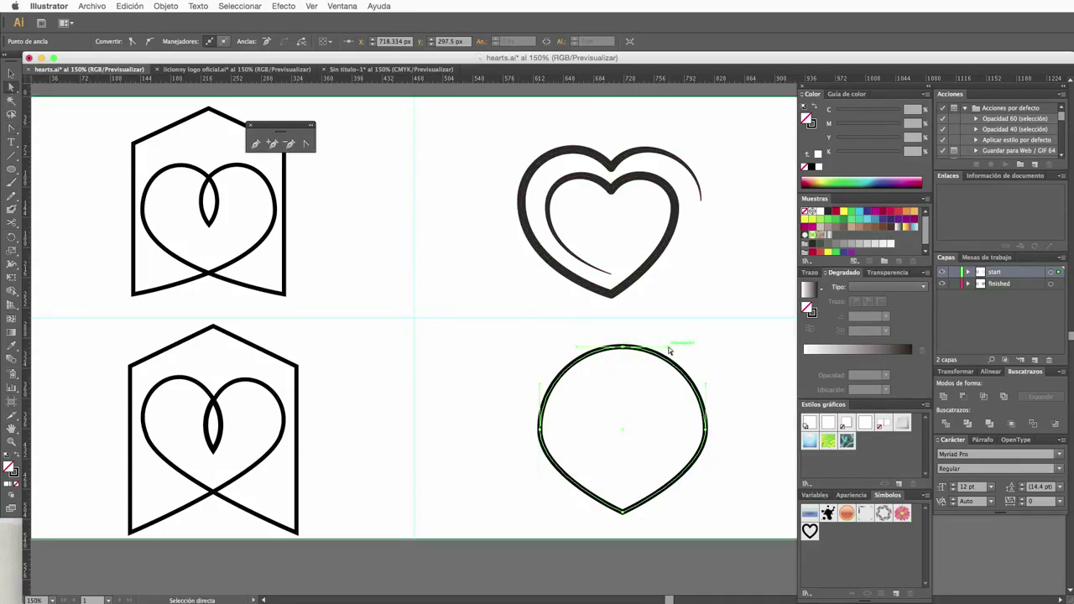
pyautogui.moveTo(669, 350); pyautogui.dragTo(708, 321)
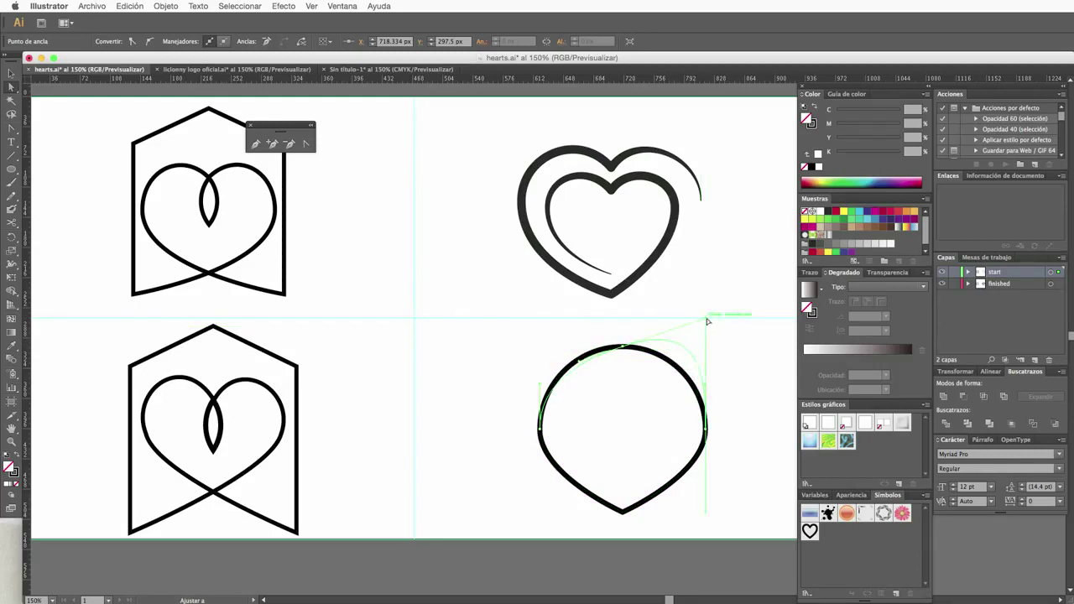
pyautogui.moveTo(711, 322); pyautogui.dragTo(697, 319)
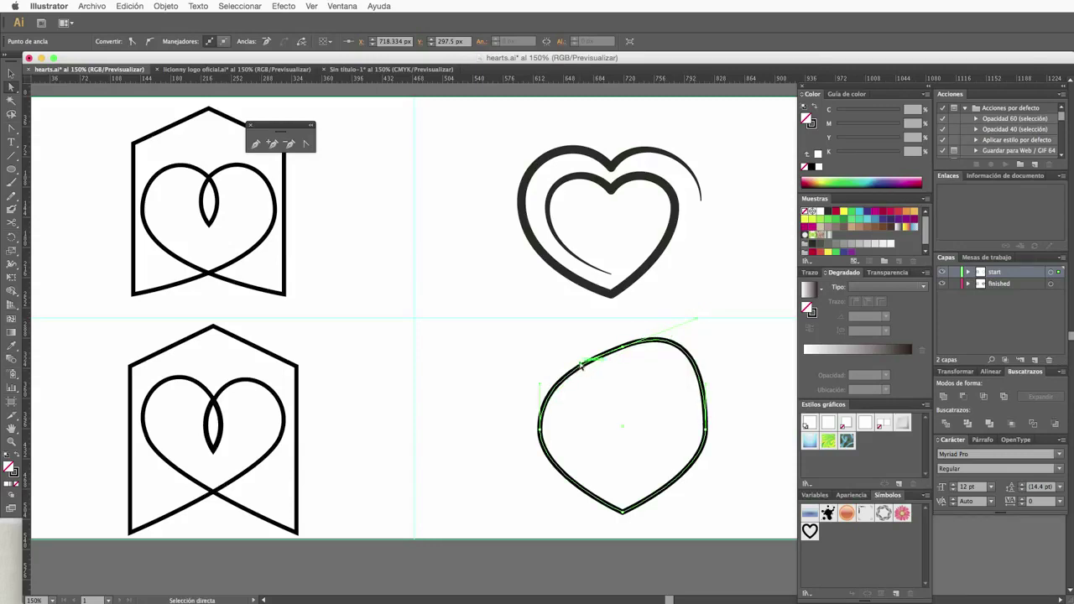
pyautogui.moveTo(582, 366)
pyautogui.mouseDown()
pyautogui.moveTo(553, 318)
pyautogui.moveTo(560, 328)
pyautogui.mouseUp()
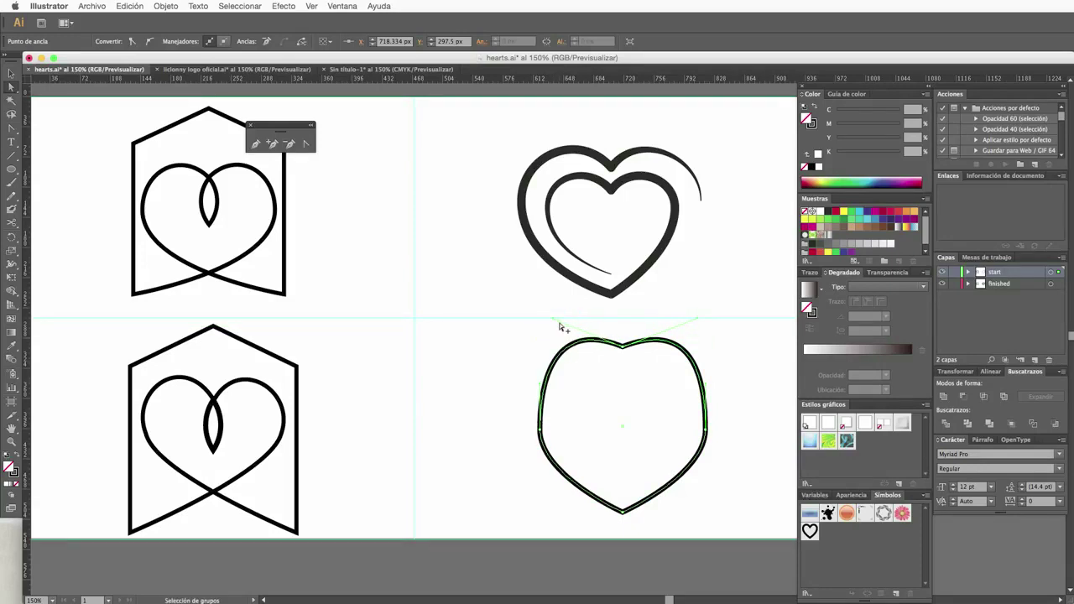
pyautogui.moveTo(621, 344); pyautogui.dragTo(621, 375)
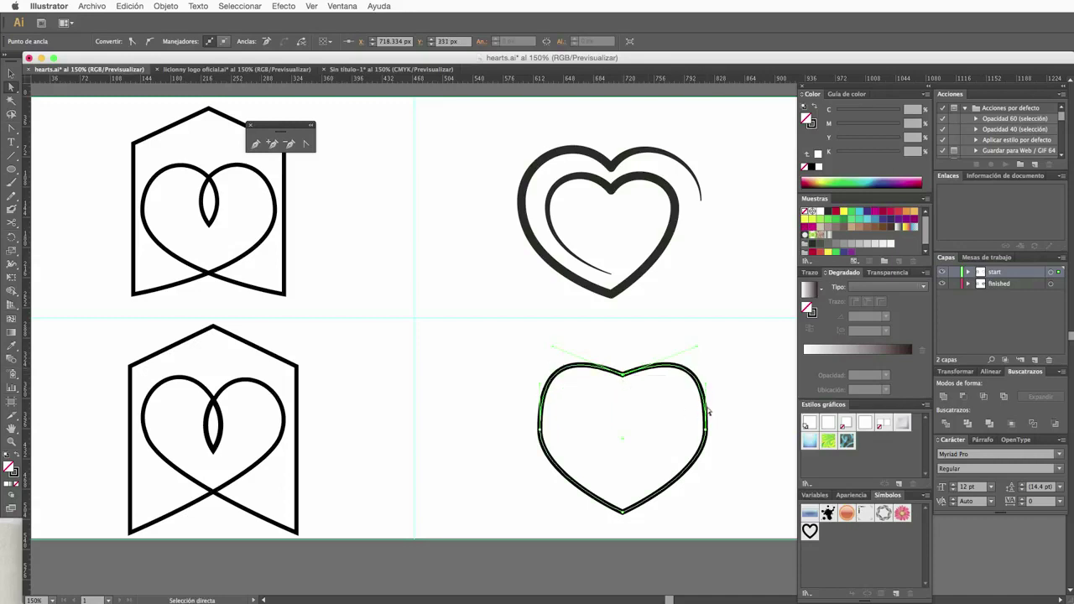
# Push the heart's sides slightly outward and refine both lobe curves.
pyautogui.moveTo(708, 389); pyautogui.dragTo(716, 382)
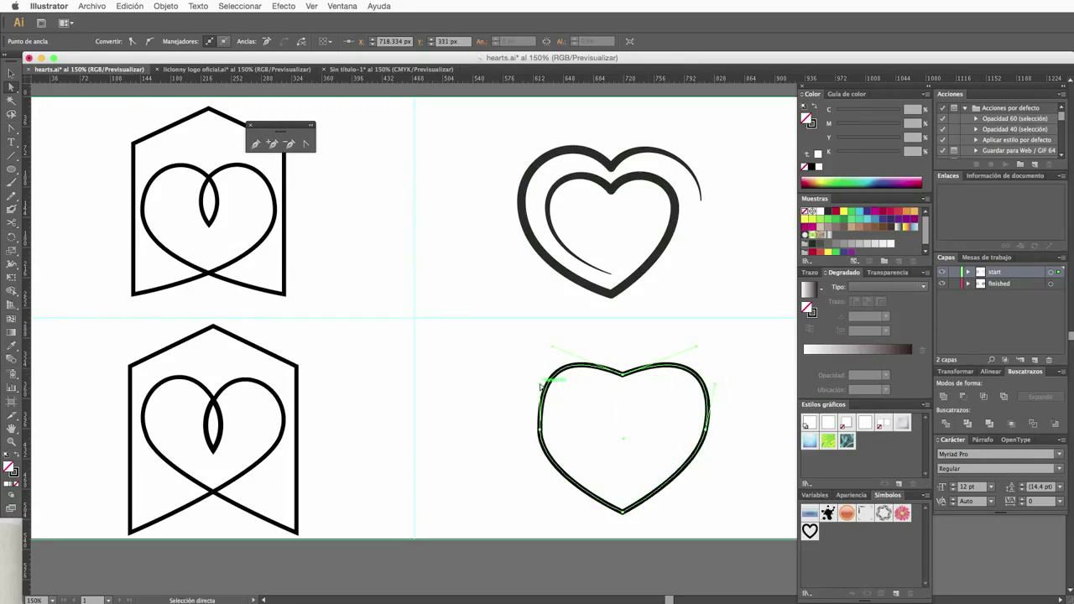
pyautogui.moveTo(538, 393); pyautogui.dragTo(527, 387)
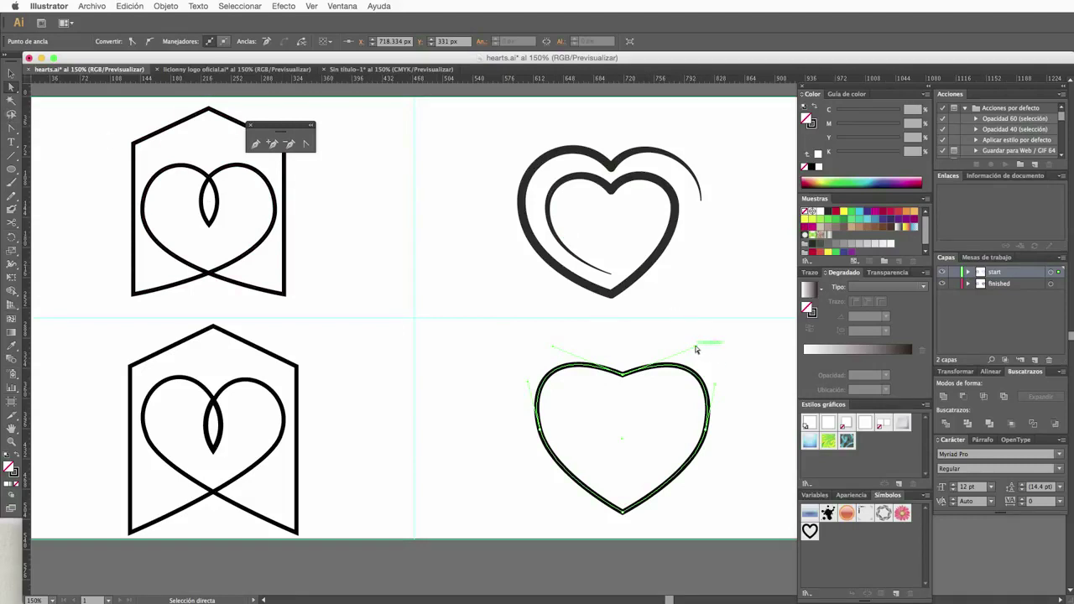
pyautogui.moveTo(697, 345); pyautogui.dragTo(692, 335)
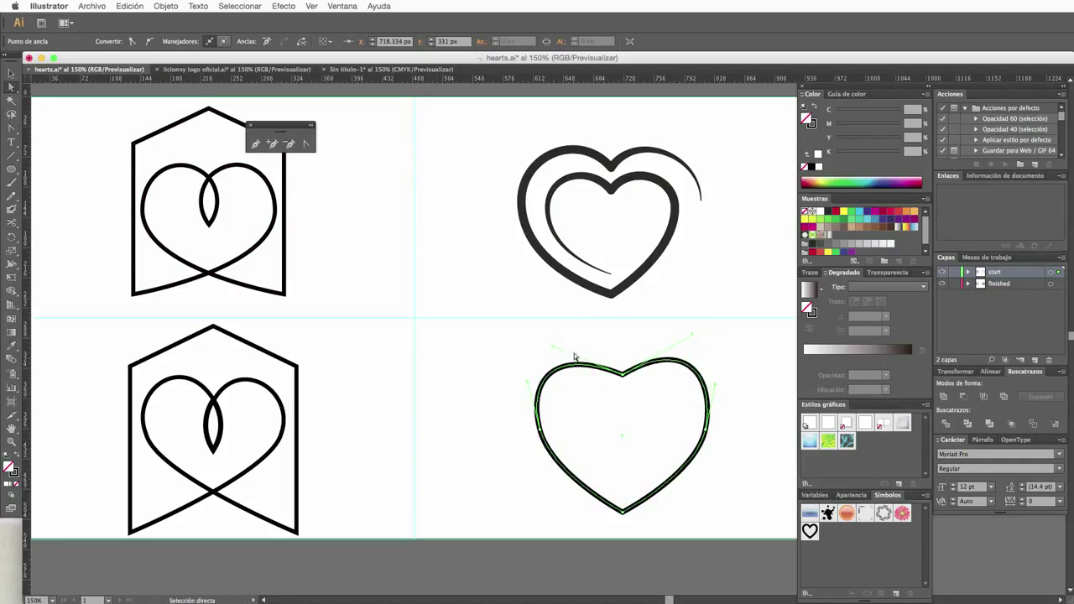
pyautogui.moveTo(554, 346); pyautogui.dragTo(565, 342)
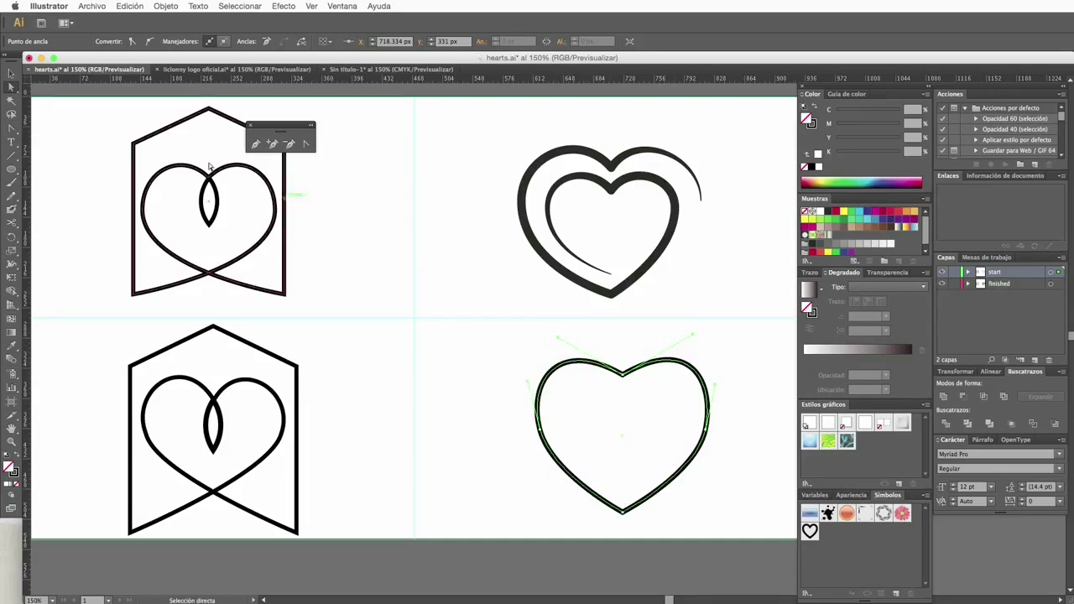
# Apply Object > Transform > Scale to the heart with the default settings.
pyautogui.press('v')
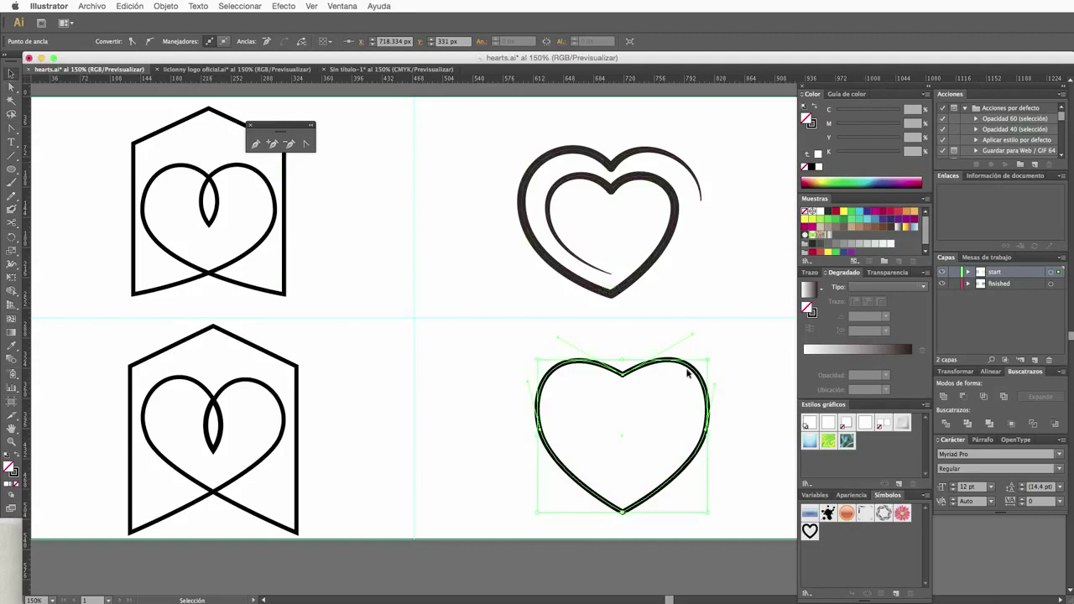
pyautogui.click(165, 6)
pyautogui.moveTo(182, 19)
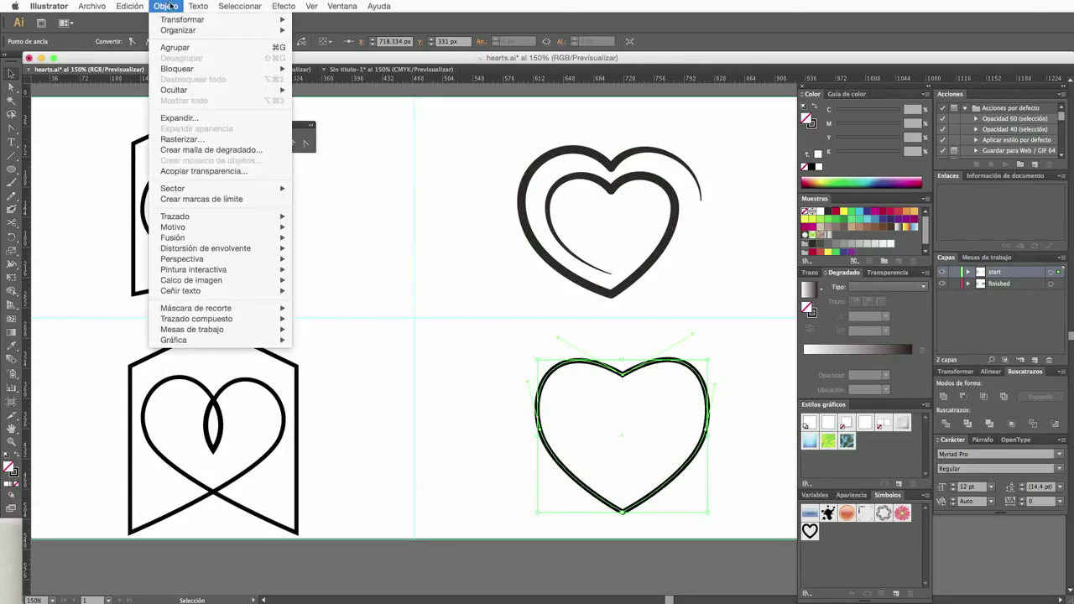
pyautogui.click(369, 73)
pyautogui.write('90')
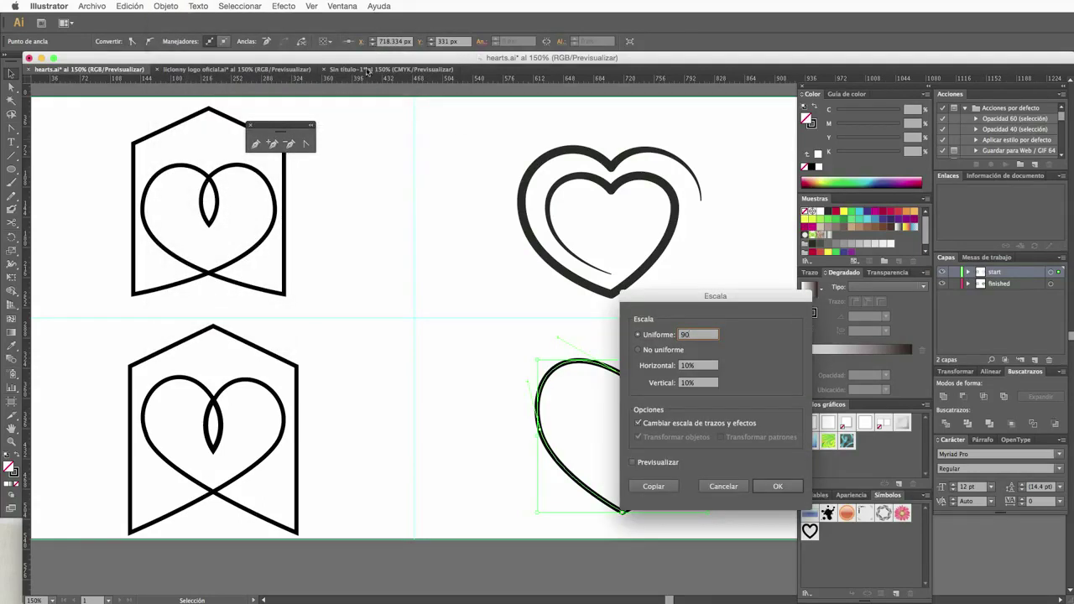
pyautogui.press('Return')
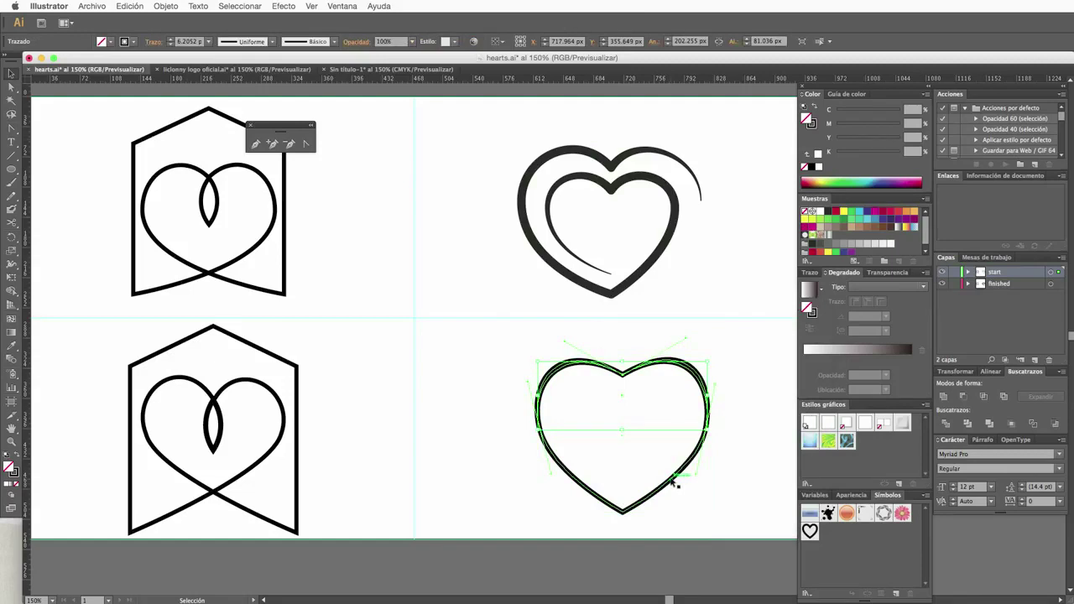
# Add an 80% uniform scaled copy inside the outer heart, checking it with Preview.
pyautogui.click(673, 475)
pyautogui.click(172, 6)
pyautogui.moveTo(183, 19)
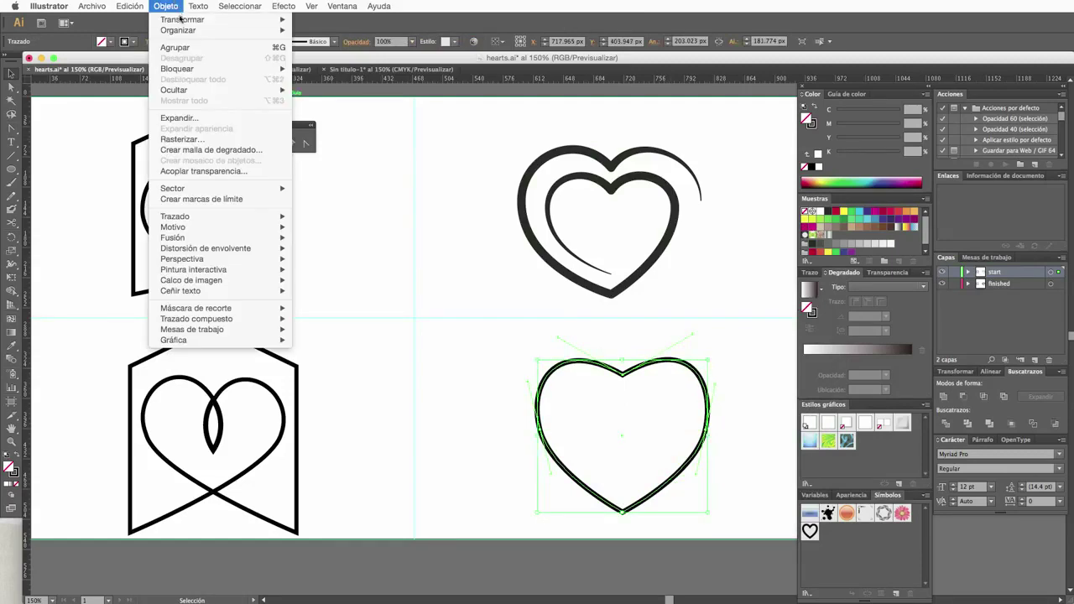
pyautogui.click(344, 73)
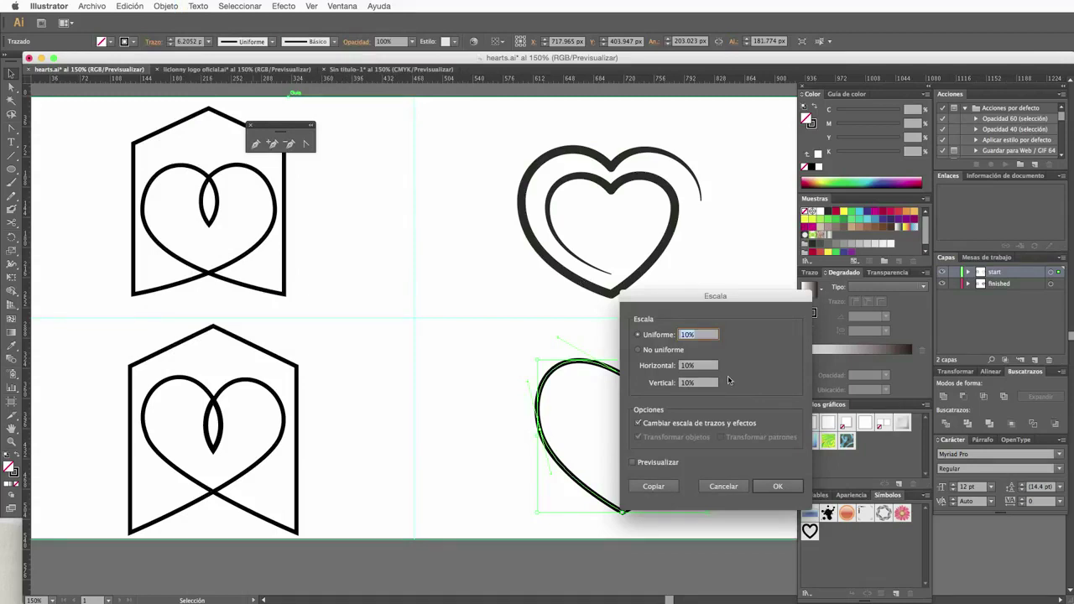
pyautogui.write('90')
pyautogui.click(708, 366)
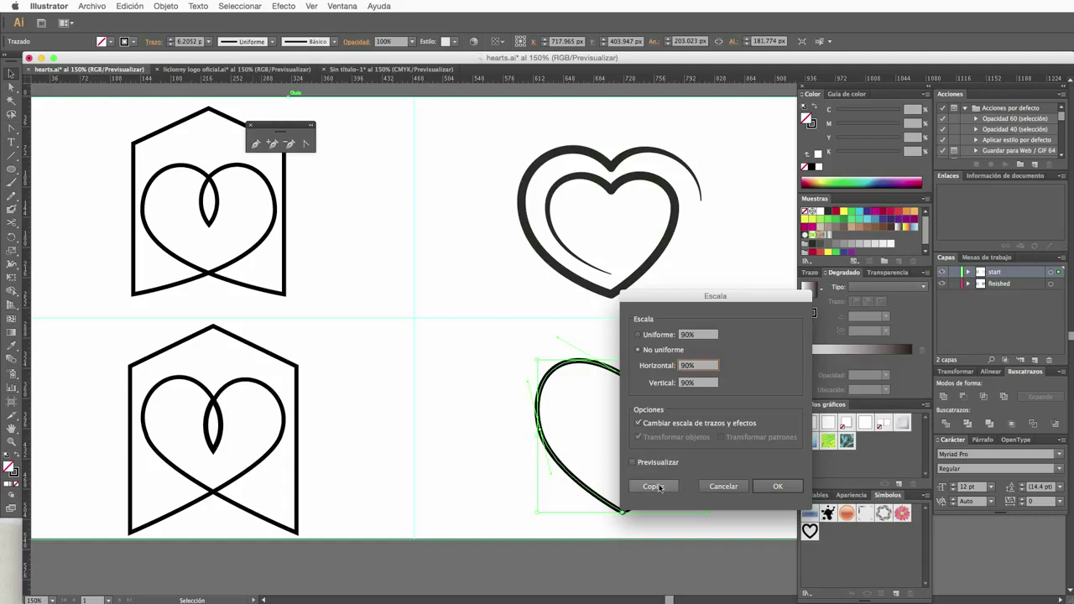
pyautogui.click(633, 462)
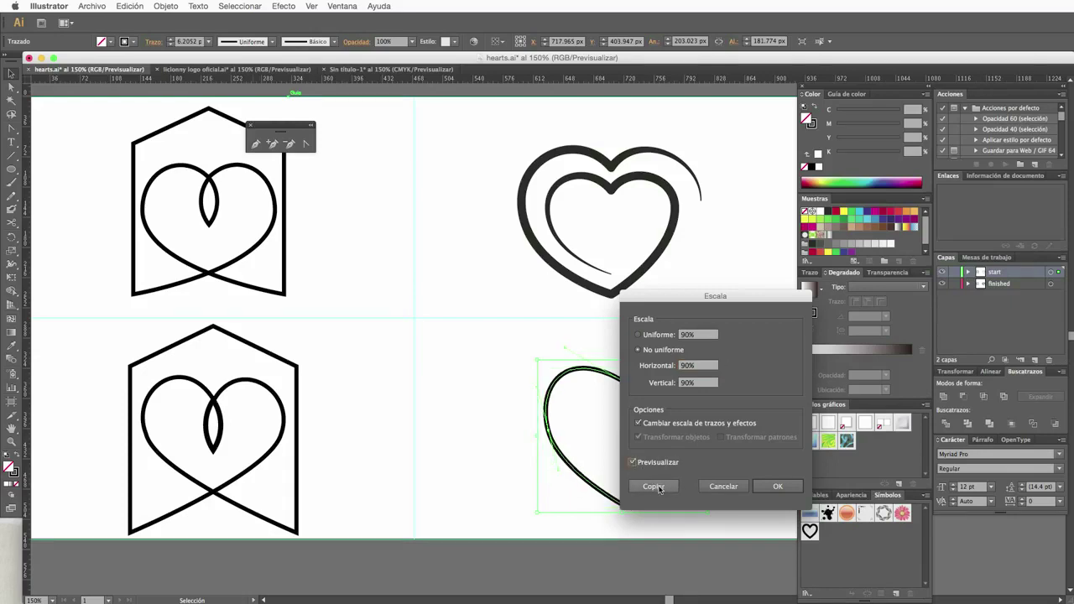
pyautogui.click(669, 333)
pyautogui.write('80')
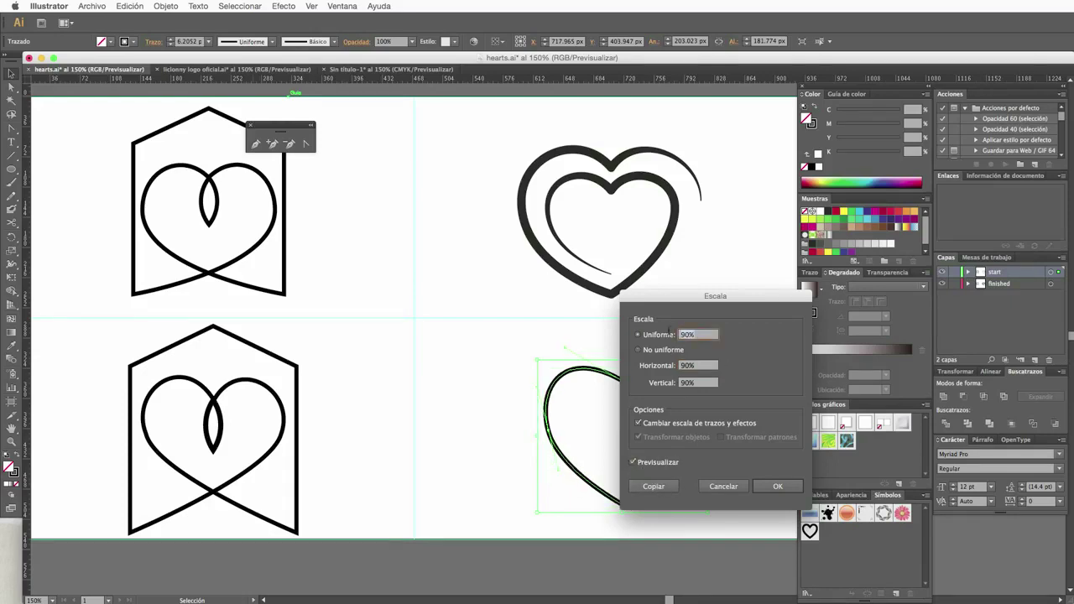
pyautogui.click(653, 487)
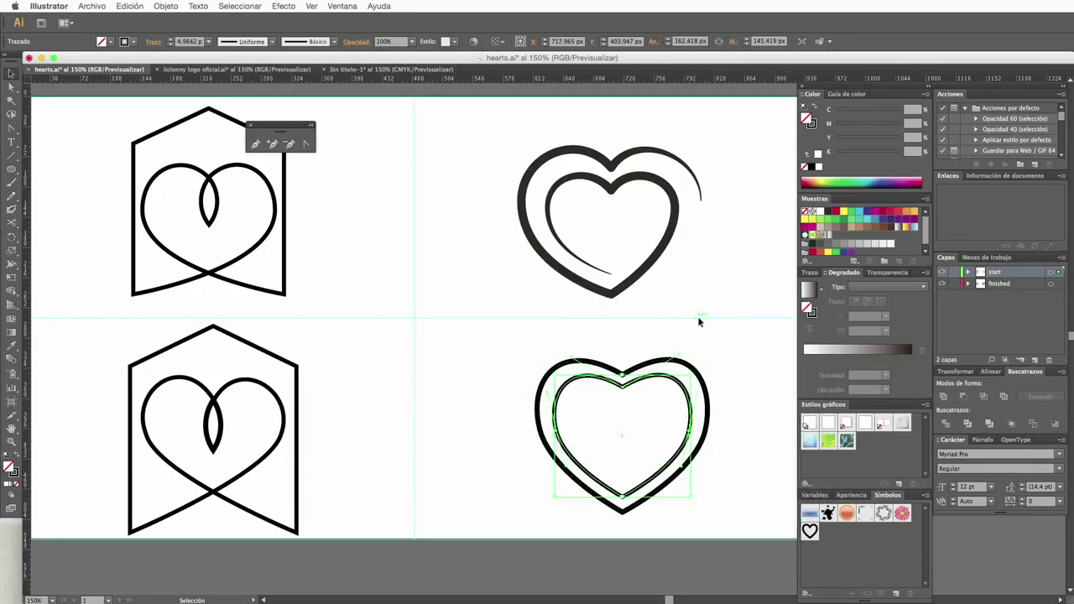
pyautogui.click(692, 355)
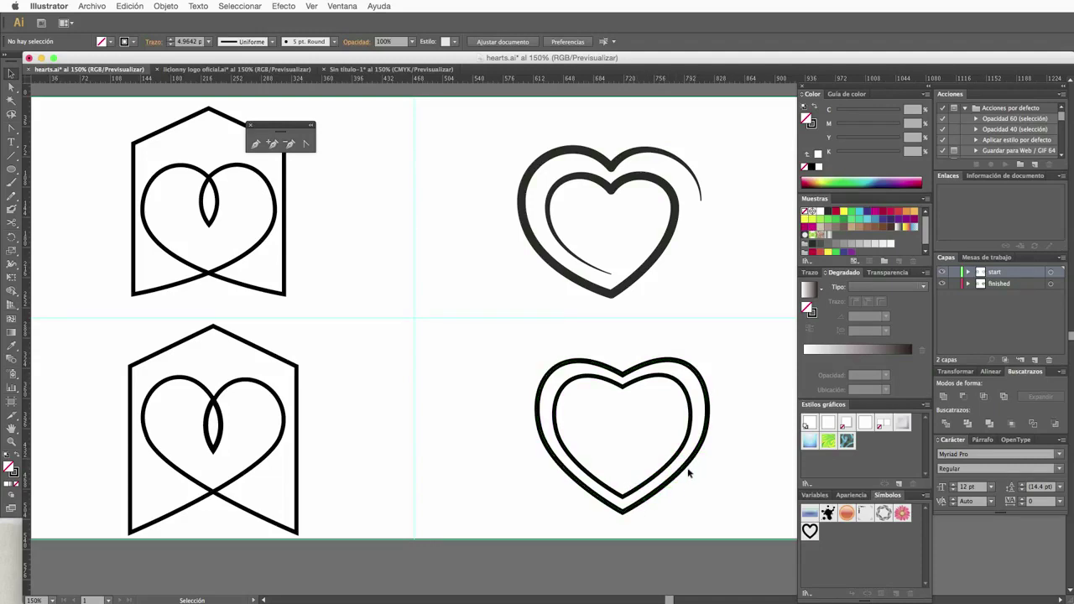
pyautogui.click(683, 471)
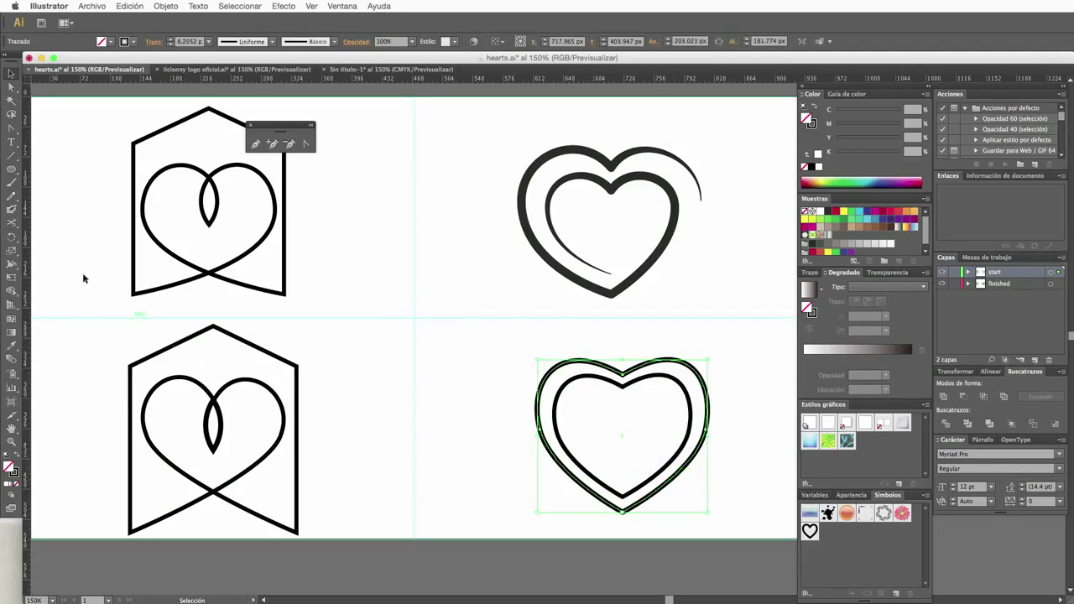
# Cut the outer heart at its right edge and delete the cut-off lower-right piece.
pyautogui.press('c')
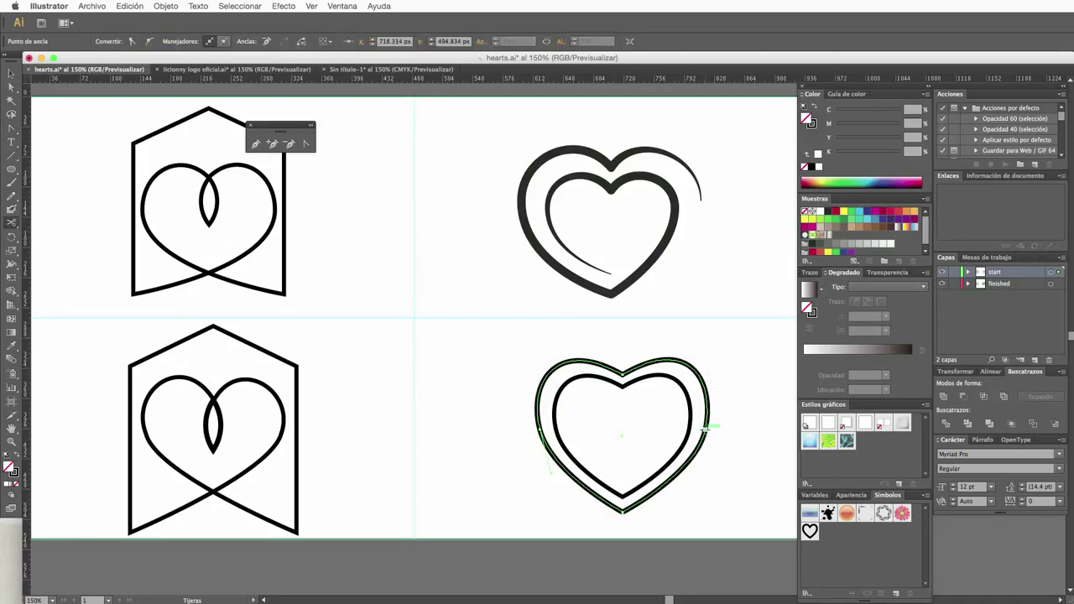
pyautogui.click(709, 426)
pyautogui.press('v')
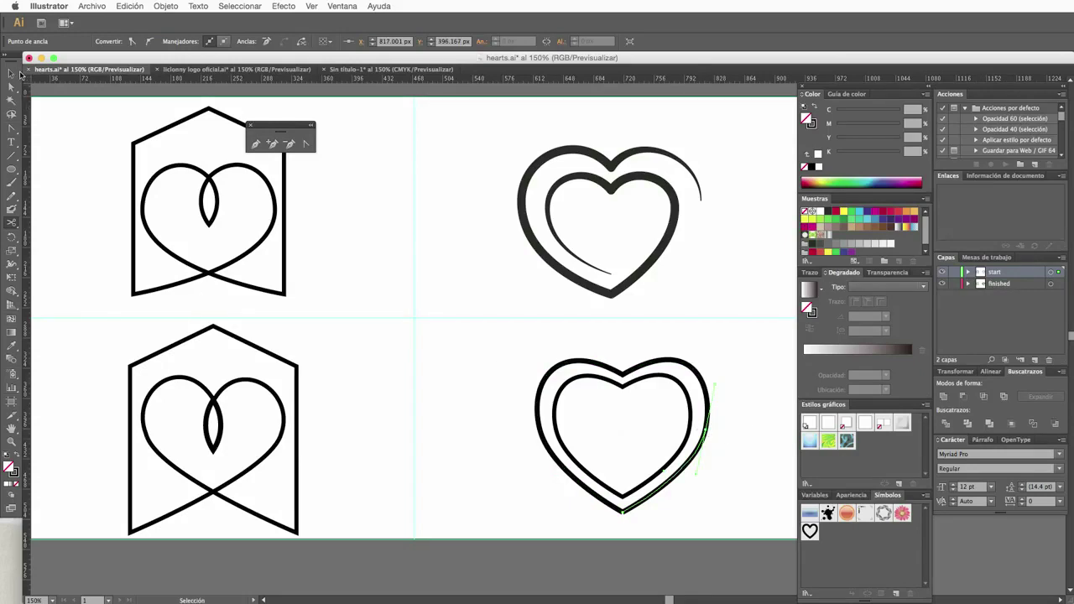
pyautogui.press('Delete')
# Cut the inner heart open at its bottom tip, test-dragging it and undoing the move.
pyautogui.press('c')
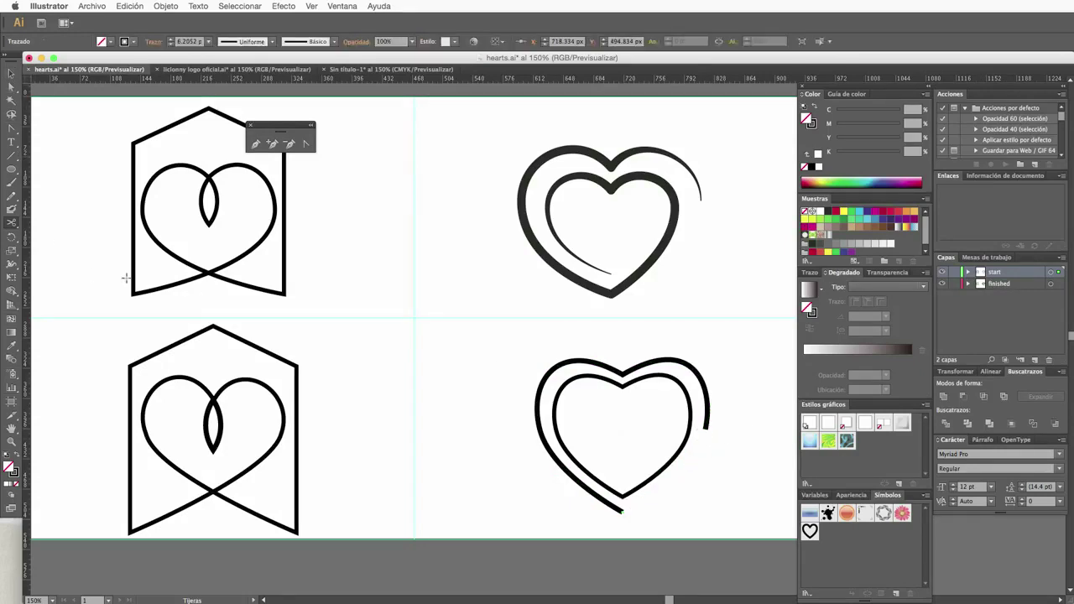
pyautogui.click(624, 495)
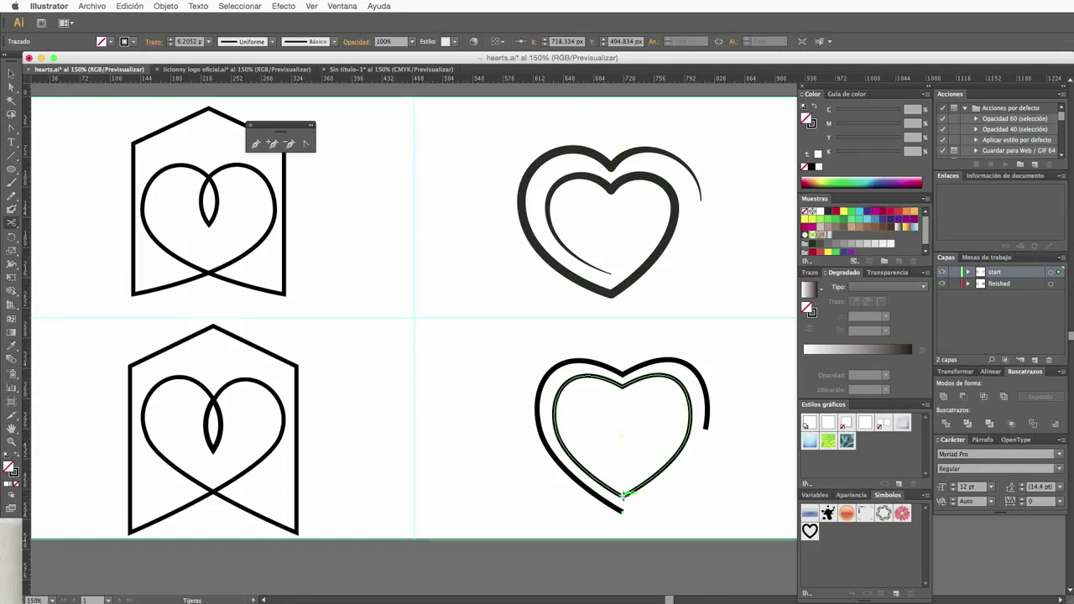
pyautogui.click(623, 495)
pyautogui.press('v')
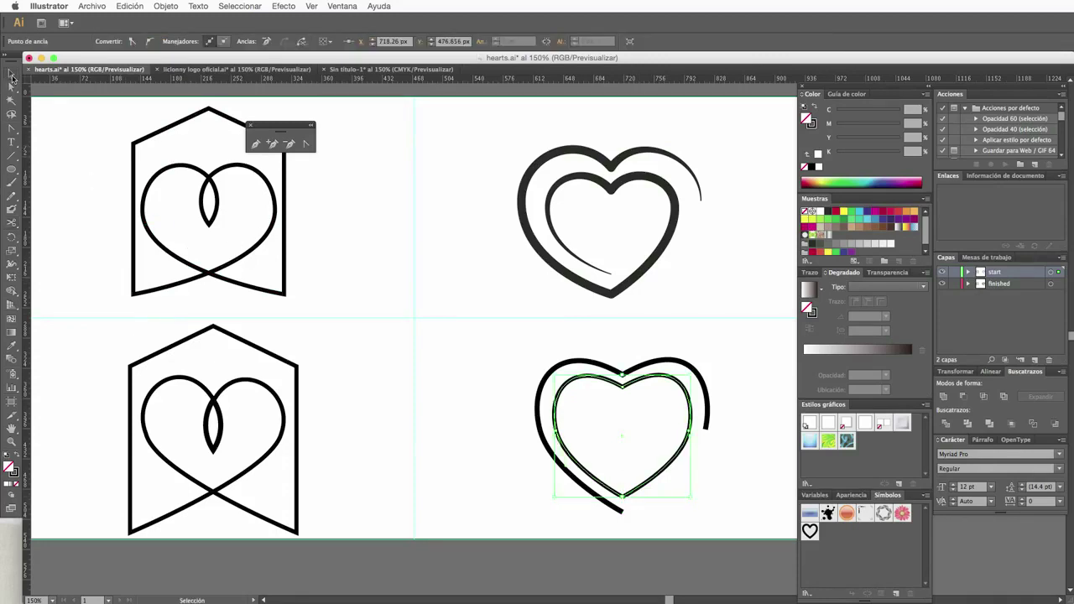
pyautogui.click(653, 506)
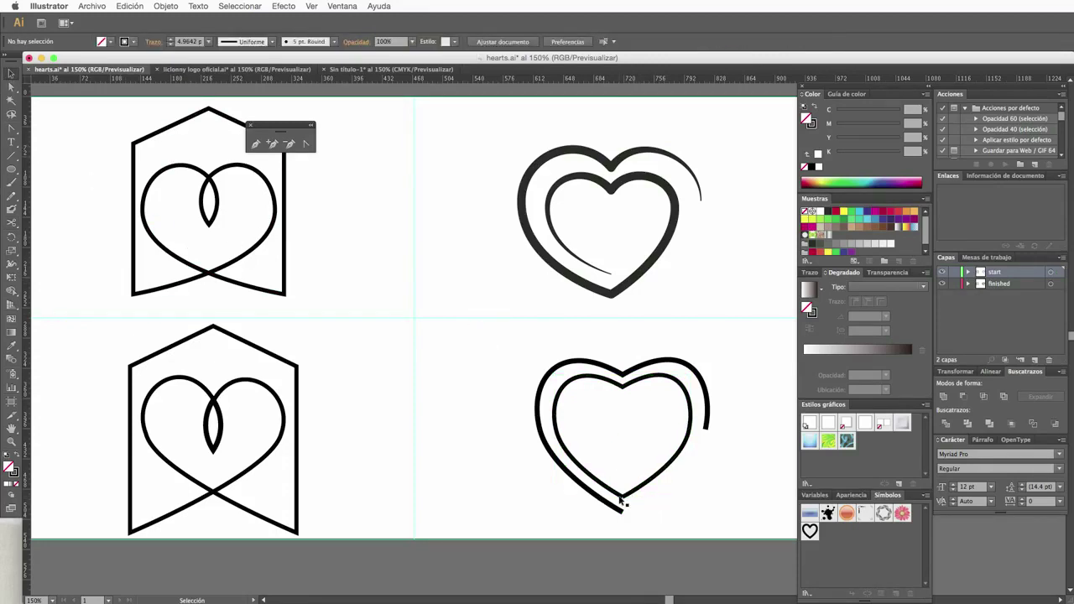
pyautogui.moveTo(623, 498); pyautogui.dragTo(635, 512)
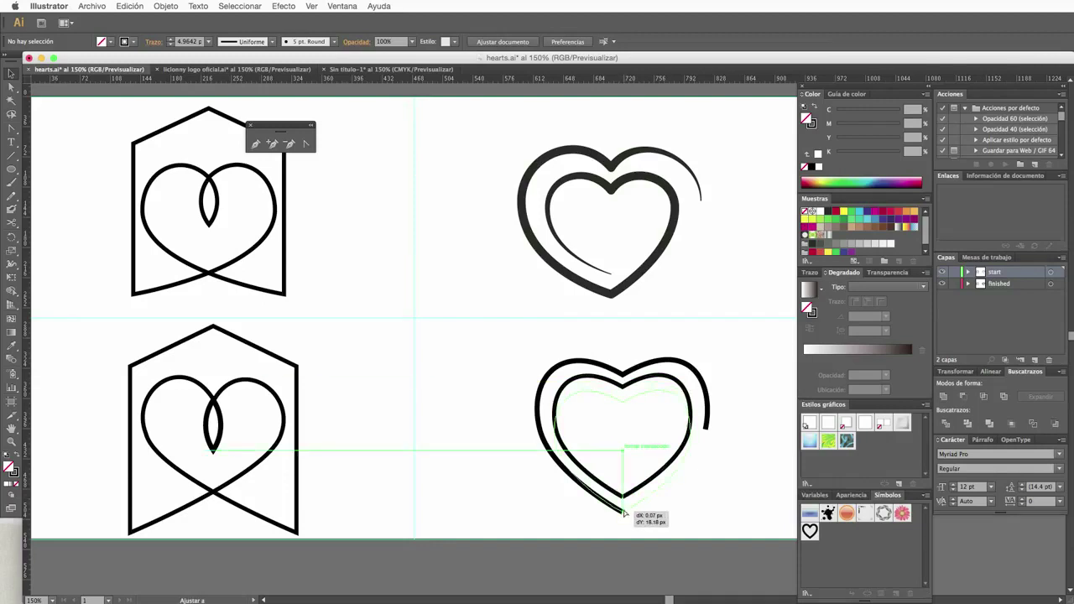
pyautogui.press('a')
pyautogui.press('v')
pyautogui.hotkey('ctrl', 'z')
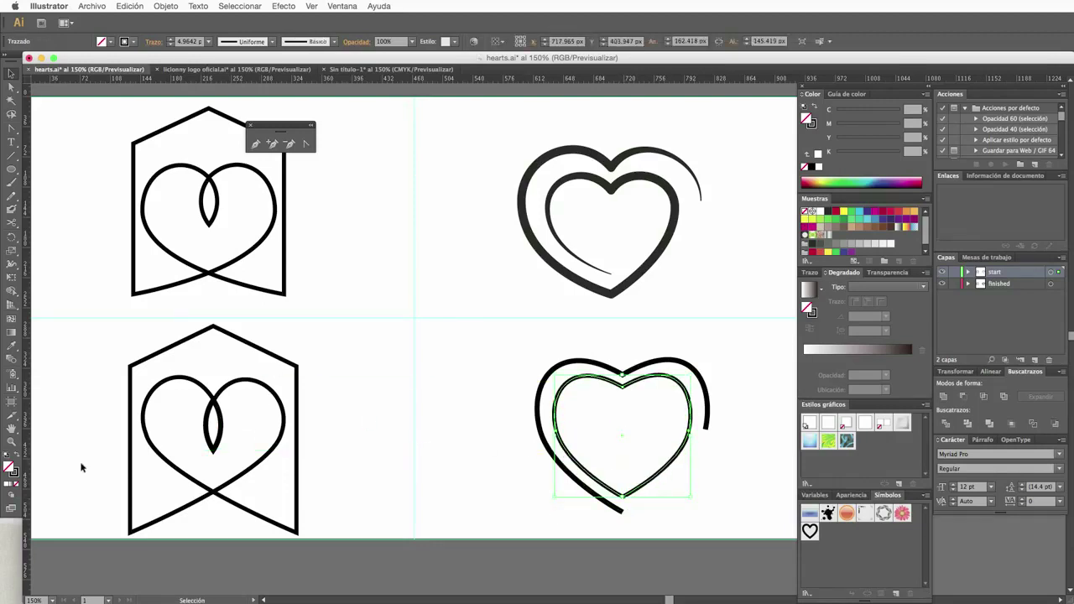
# Zoom in closely on the lower-right heart's bottom tip.
pyautogui.click(11, 442)
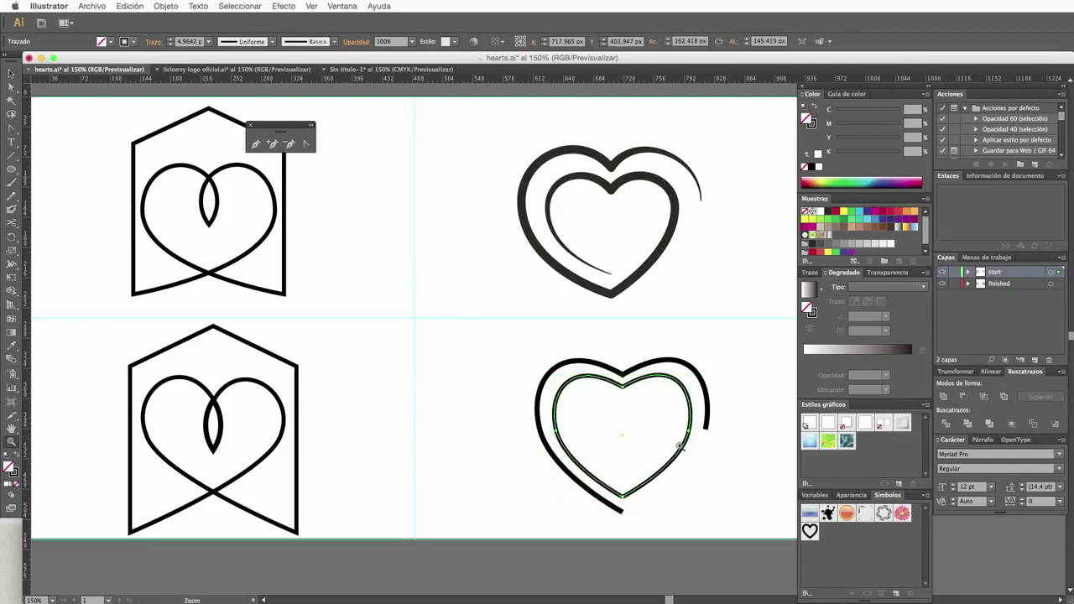
pyautogui.click(622, 476)
pyautogui.click(557, 358)
pyautogui.click(562, 352)
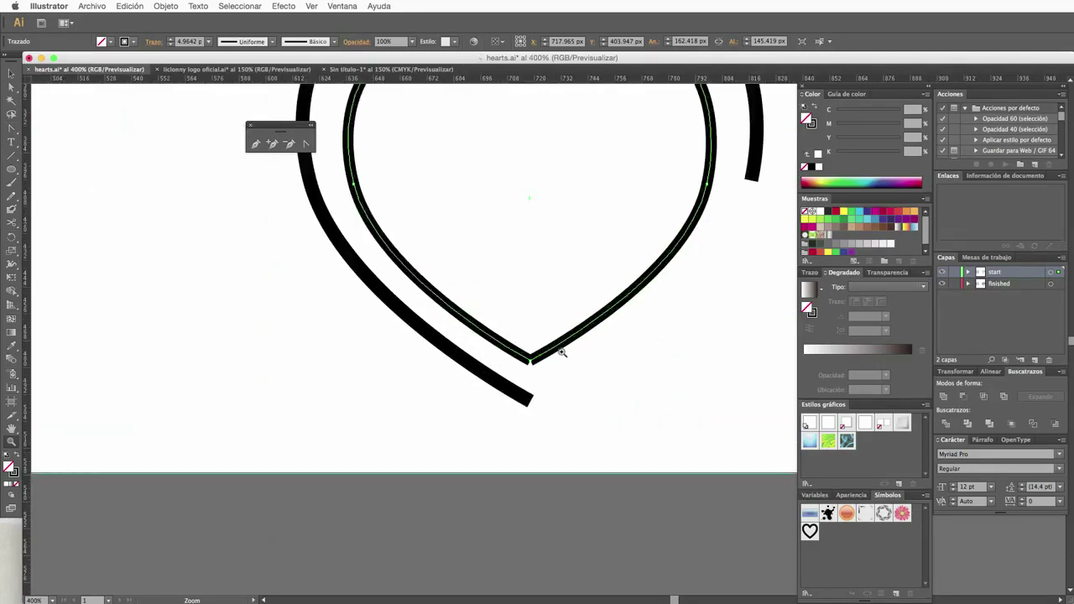
pyautogui.click(562, 353)
pyautogui.click(11, 74)
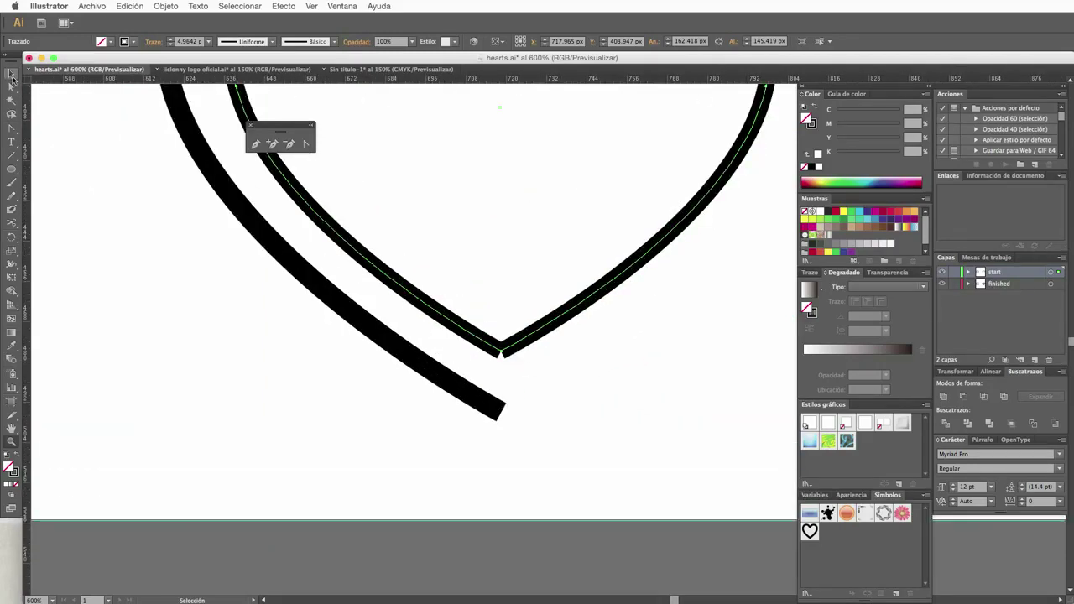
pyautogui.click(11, 87)
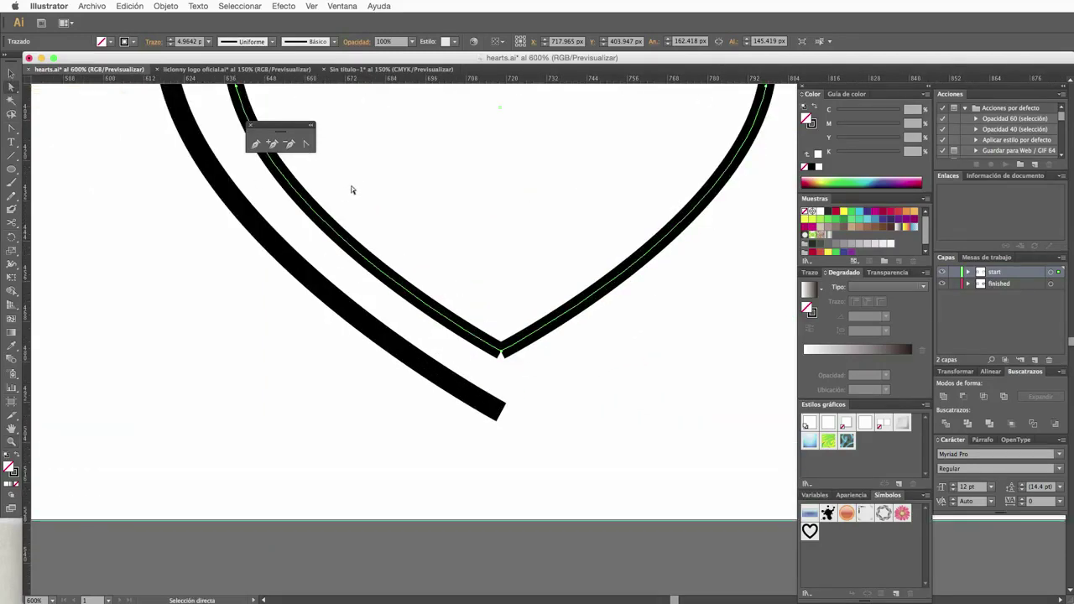
# Drag the inner heart's right bottom endpoint onto the outer stroke's tail end.
pyautogui.click(503, 352)
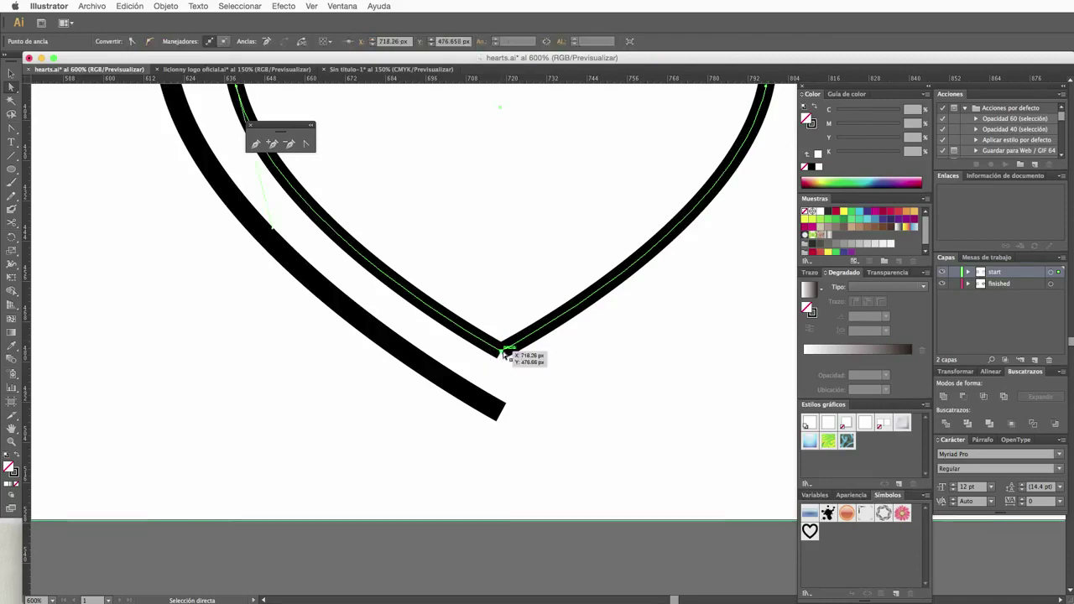
pyautogui.moveTo(502, 352)
pyautogui.mouseDown()
pyautogui.moveTo(515, 392)
pyautogui.moveTo(503, 352)
pyautogui.mouseUp()
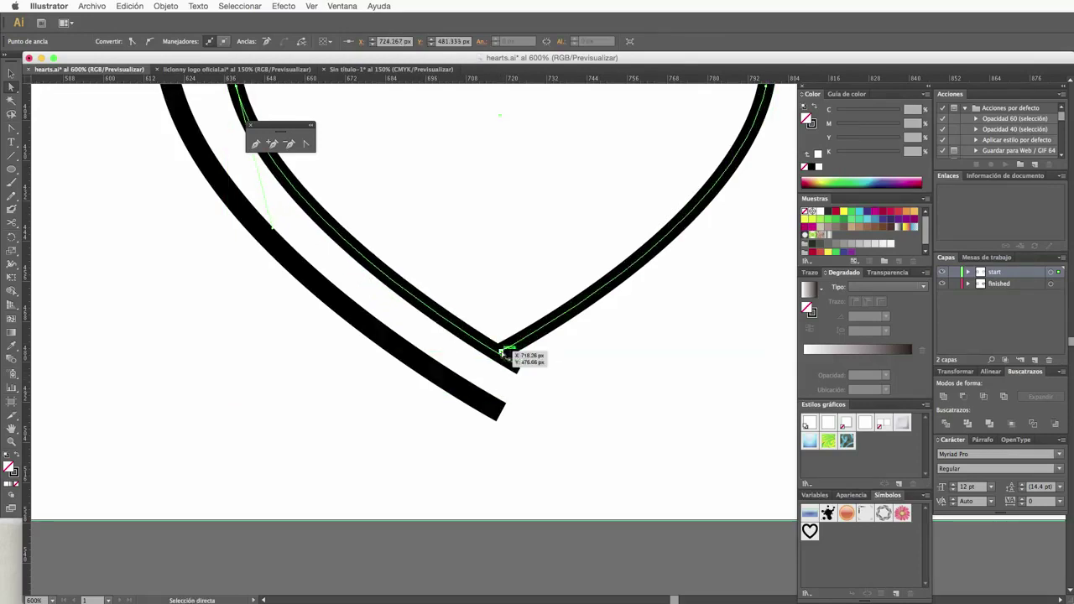
pyautogui.moveTo(502, 356)
pyautogui.mouseDown()
pyautogui.moveTo(537, 413)
pyautogui.moveTo(500, 413)
pyautogui.moveTo(494, 340)
pyautogui.moveTo(501, 344)
pyautogui.mouseUp()
pyautogui.moveTo(503, 414)
pyautogui.mouseDown()
pyautogui.moveTo(542, 436)
pyautogui.moveTo(477, 394)
pyautogui.moveTo(493, 393)
pyautogui.mouseUp()
pyautogui.hotkey('ctrl', 'z')
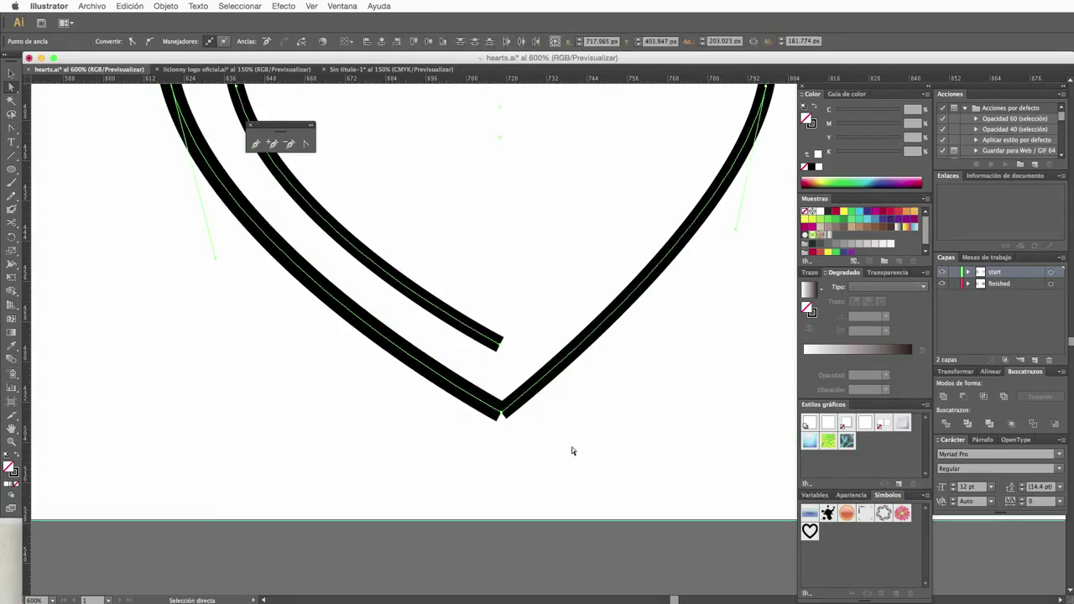
pyautogui.click(572, 451)
pyautogui.moveTo(502, 412); pyautogui.dragTo(501, 413)
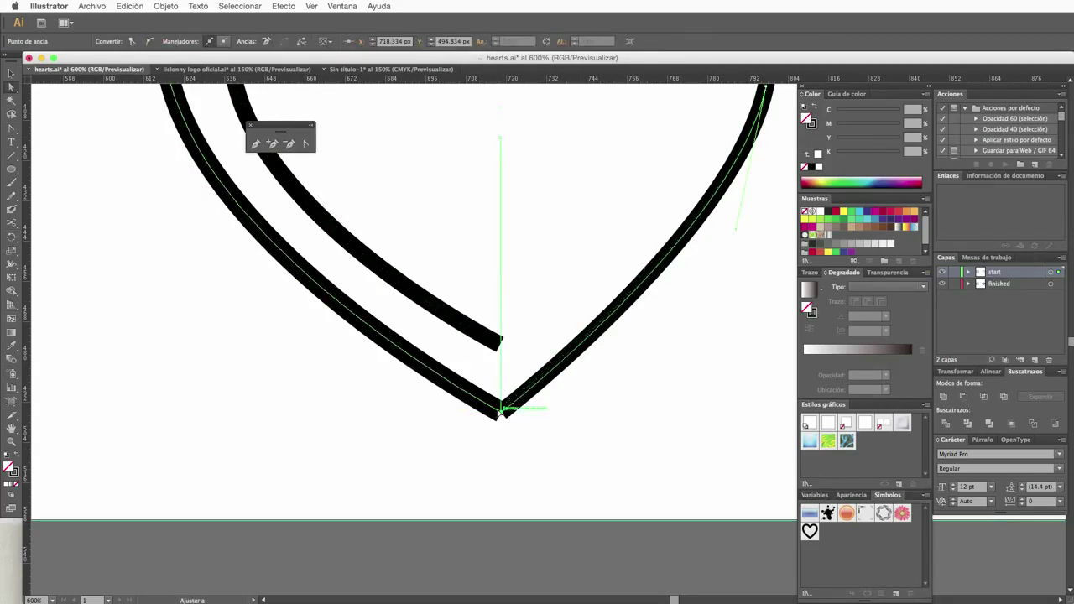
# Marquee-select both endpoints at the heart's bottom point.
pyautogui.moveTo(532, 439); pyautogui.dragTo(491, 400)
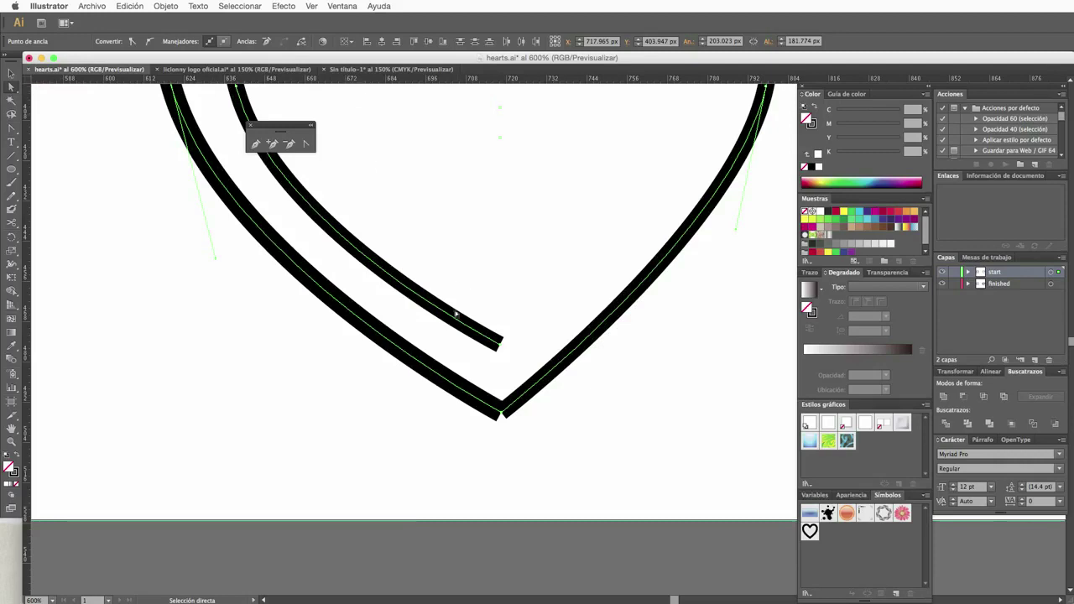
pyautogui.click(503, 411)
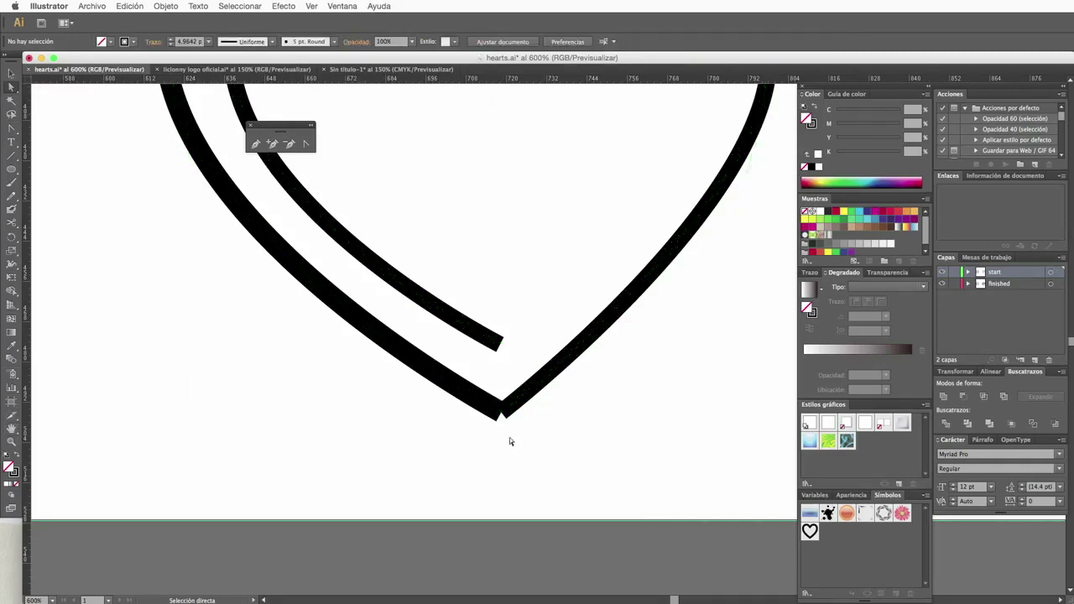
pyautogui.moveTo(511, 437); pyautogui.dragTo(470, 384)
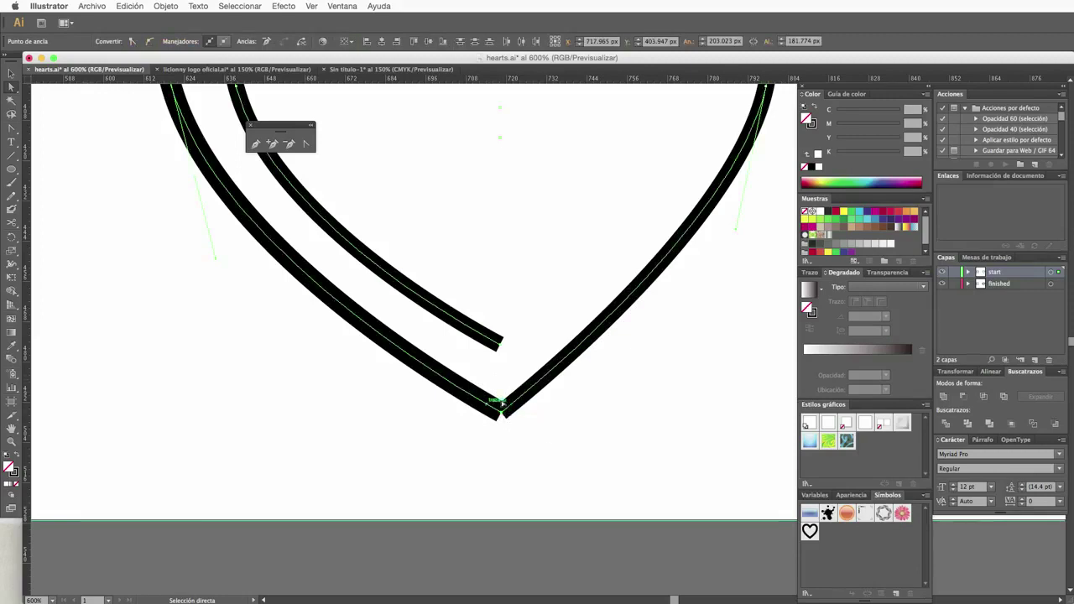
pyautogui.click(161, 6)
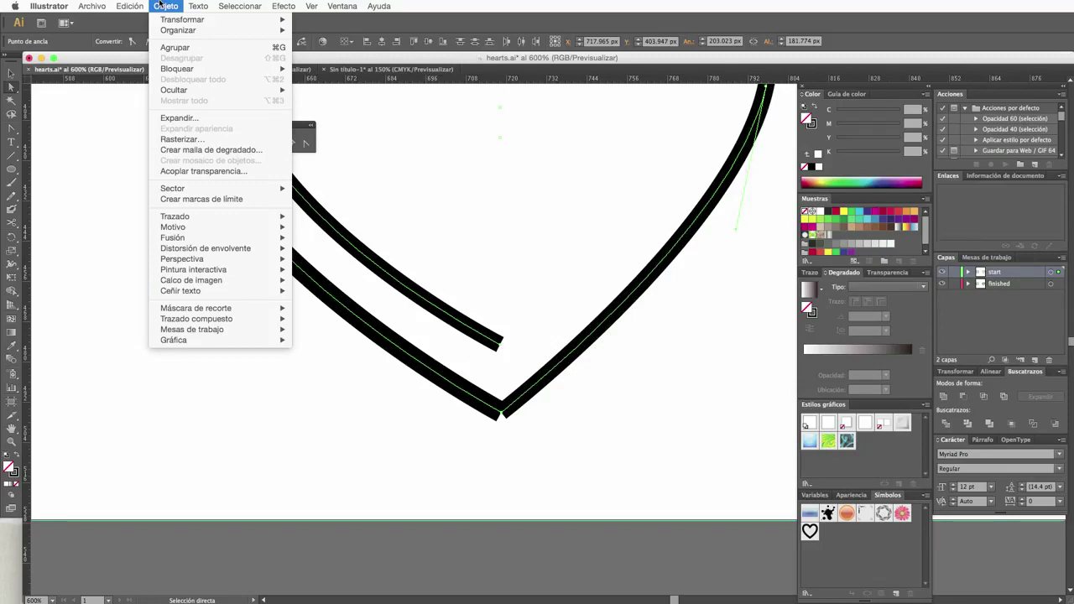
pyautogui.moveTo(210, 217)
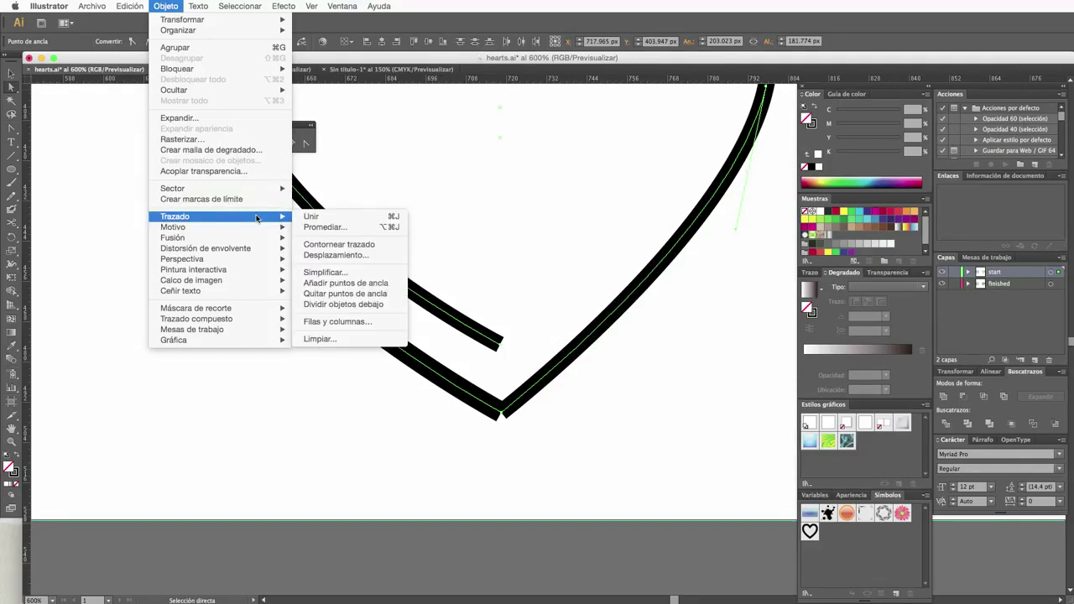
# Average the two bottom endpoints on both axes, then zoom in to inspect the joined apex.
pyautogui.click(327, 229)
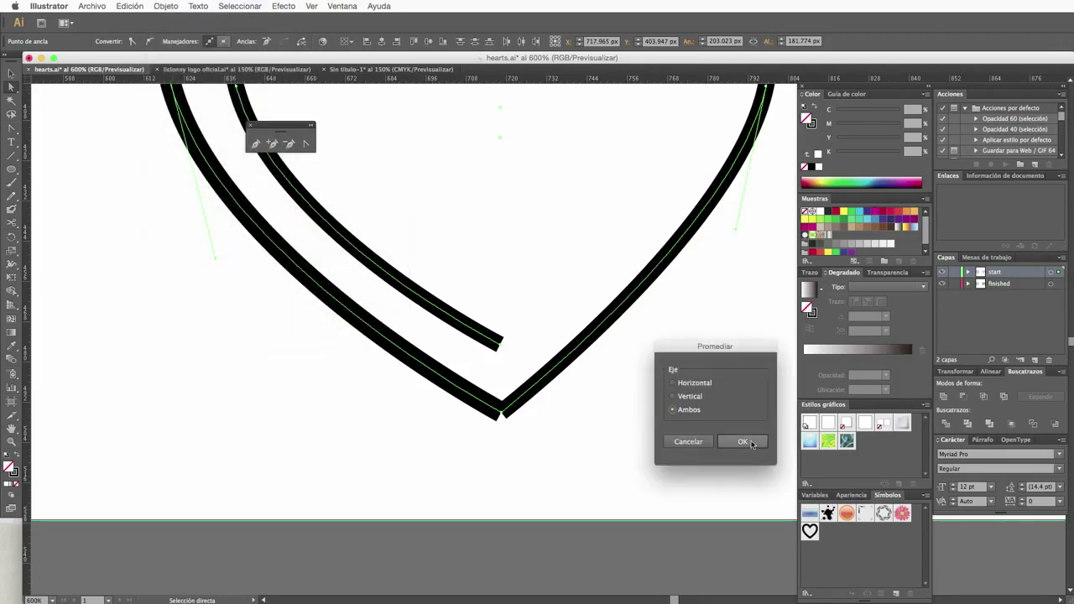
pyautogui.click(753, 444)
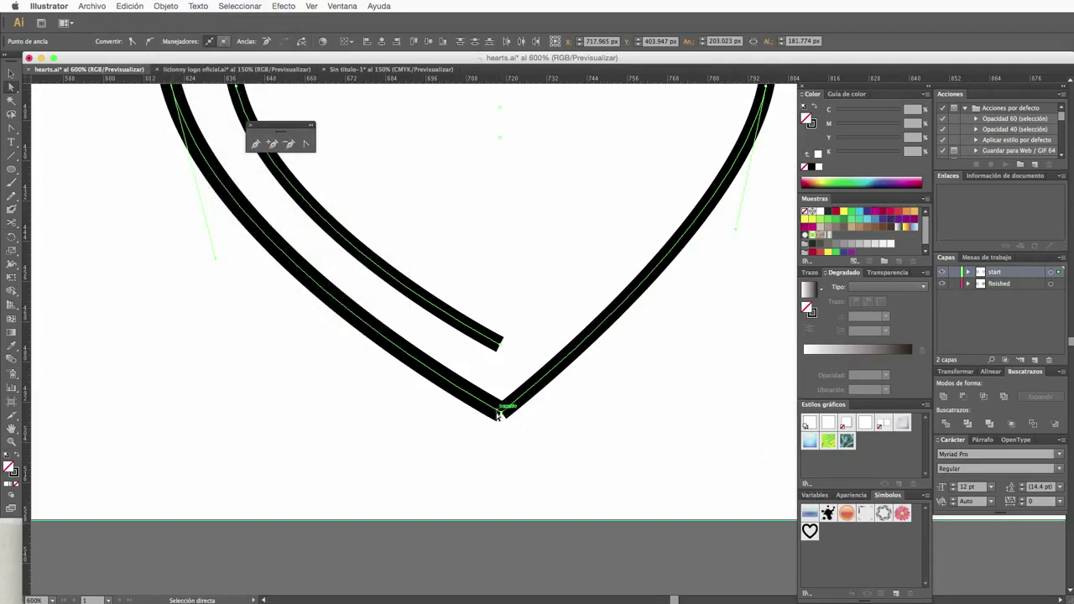
pyautogui.click(530, 454)
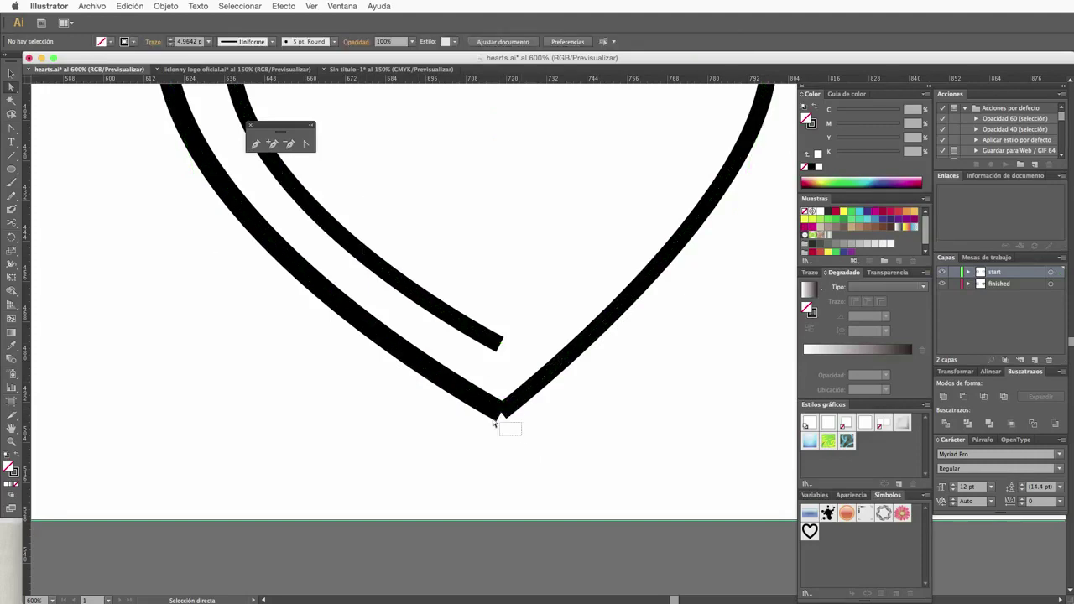
pyautogui.moveTo(480, 393); pyautogui.dragTo(521, 435)
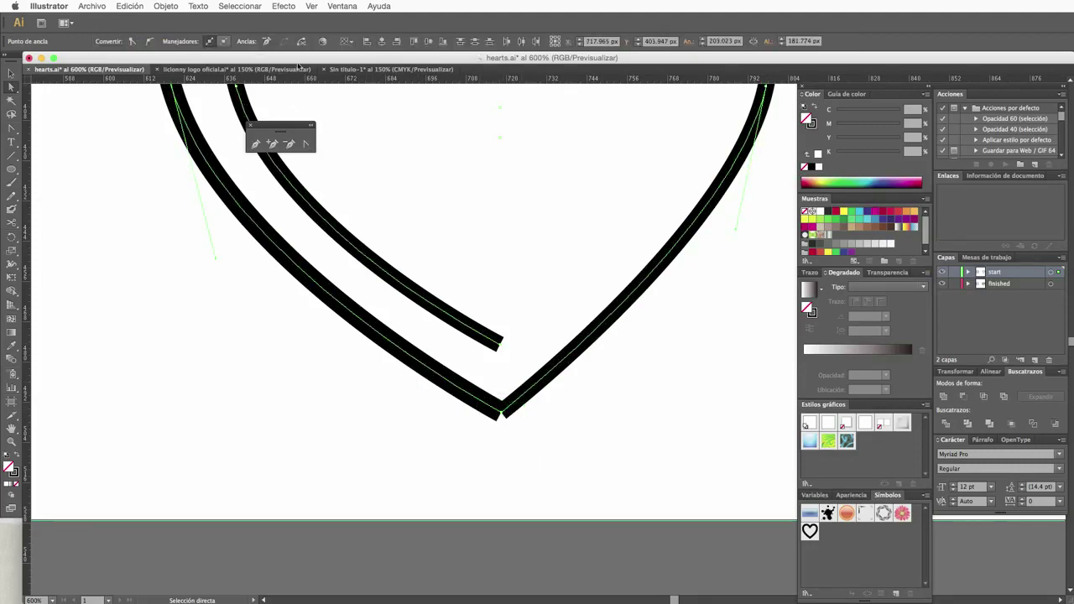
pyautogui.hotkey('ctrl', '+')
pyautogui.hotkey('ctrl', '+')
pyautogui.hotkey('ctrl', '+')
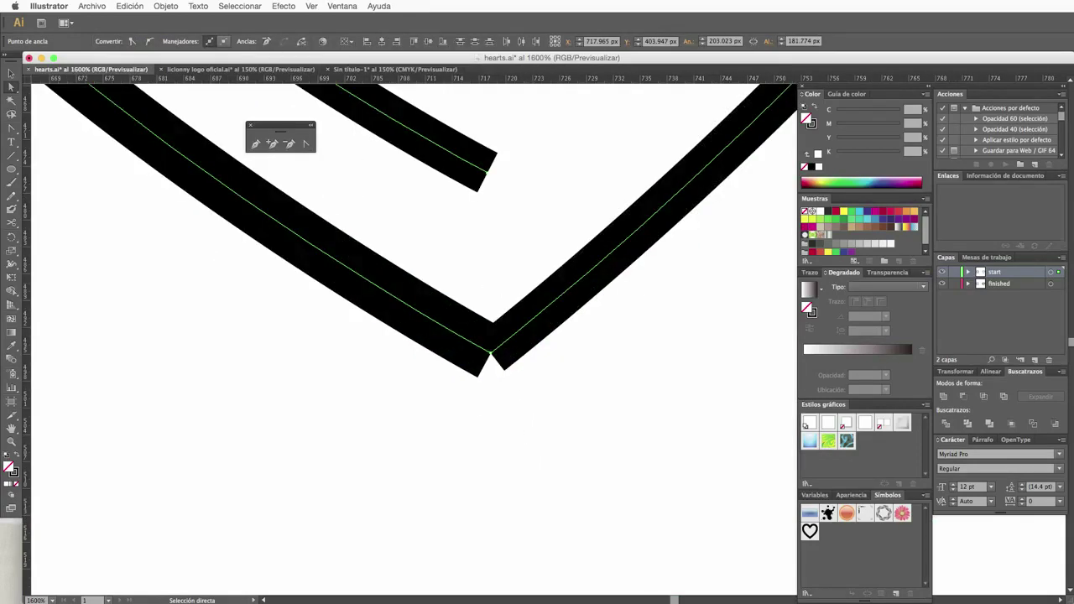
pyautogui.click(504, 376)
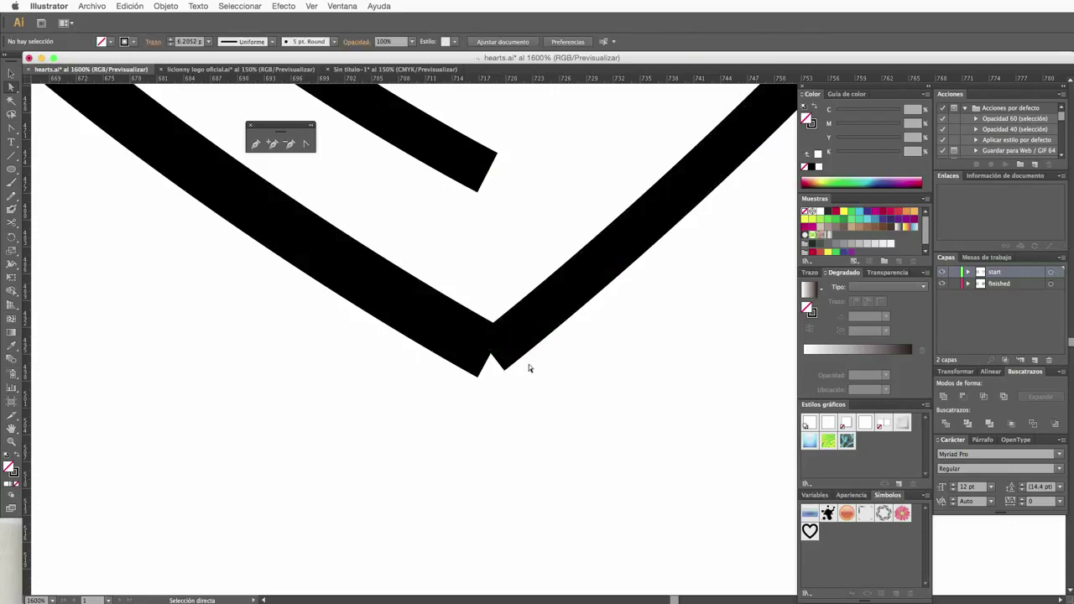
pyautogui.click(310, 6)
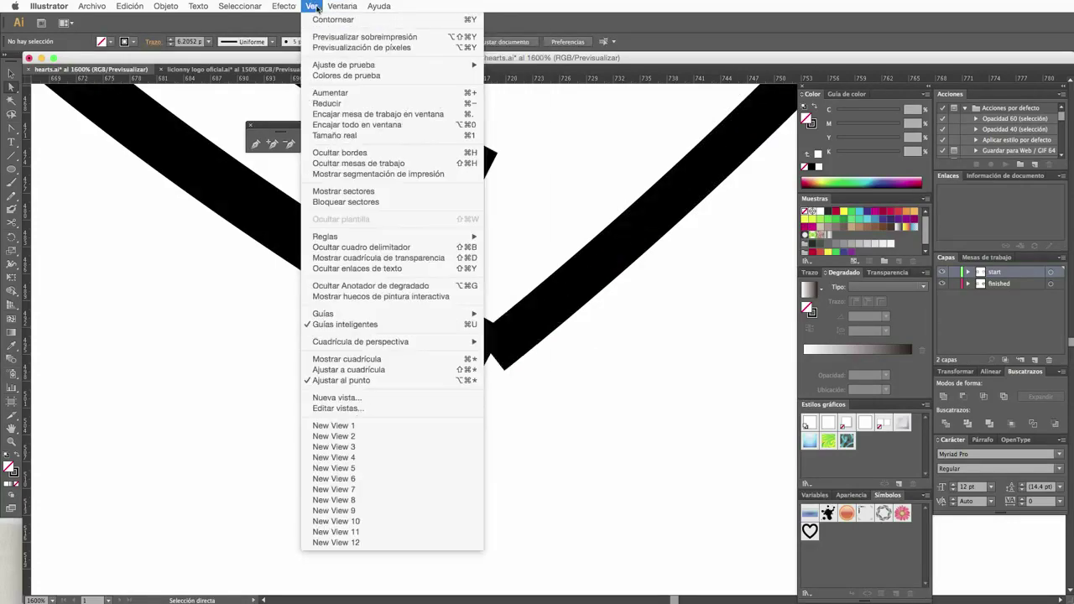
# Switch to Outline view and zoom in on the V's vertex.
pyautogui.click(316, 19)
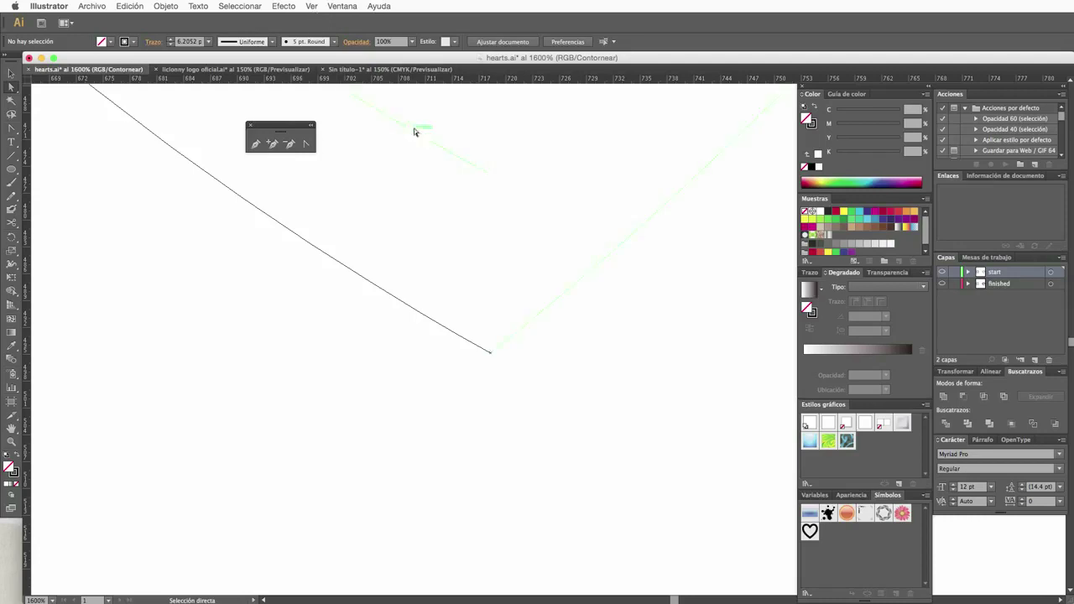
pyautogui.click(11, 441)
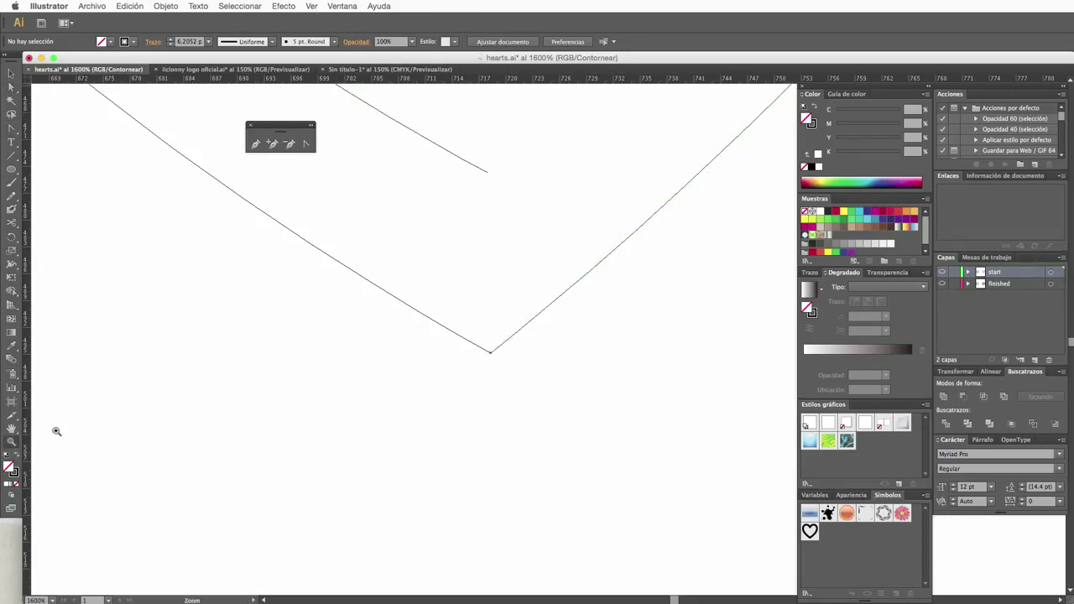
pyautogui.click(492, 350)
pyautogui.click(570, 351)
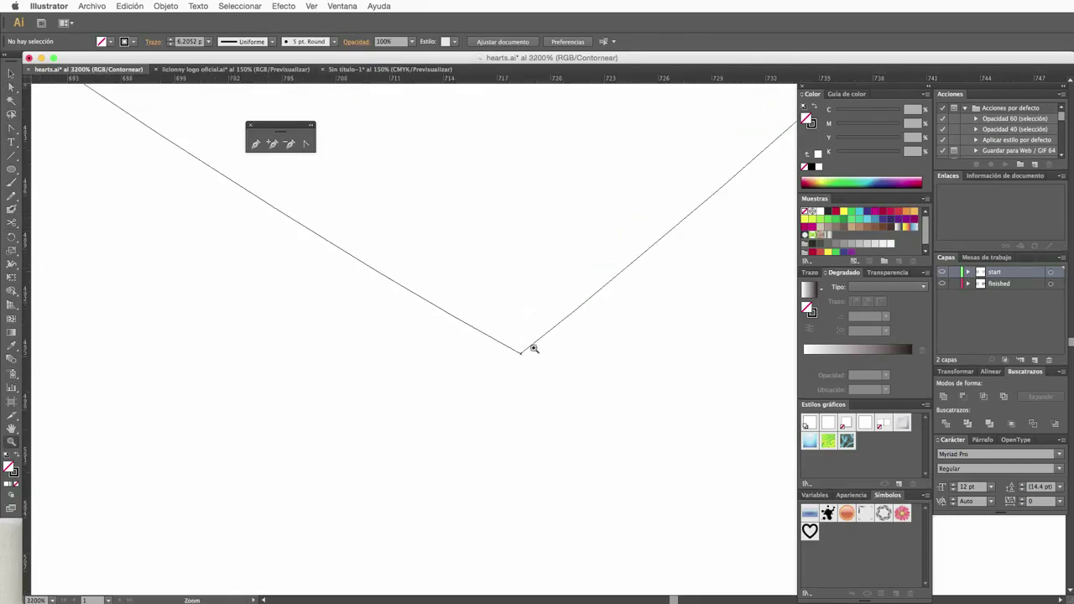
pyautogui.click(542, 362)
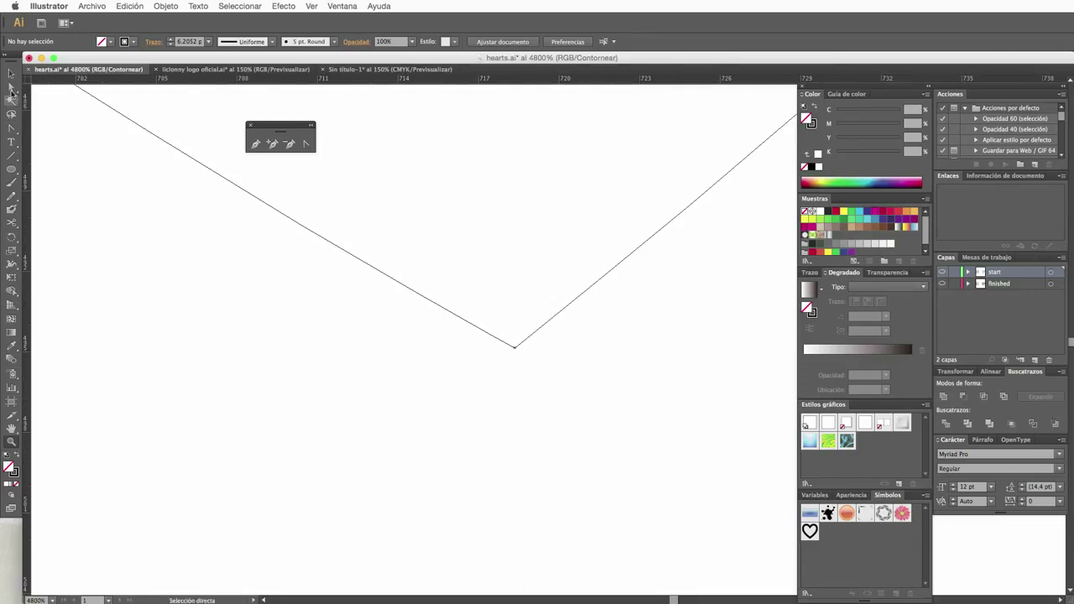
# Snap the loose endpoint onto the vertex, then return to full Preview.
pyautogui.click(10, 88)
pyautogui.moveTo(514, 346)
pyautogui.mouseDown()
pyautogui.moveTo(540, 358)
pyautogui.moveTo(504, 356)
pyautogui.moveTo(536, 368)
pyautogui.mouseUp()
pyautogui.click(496, 351)
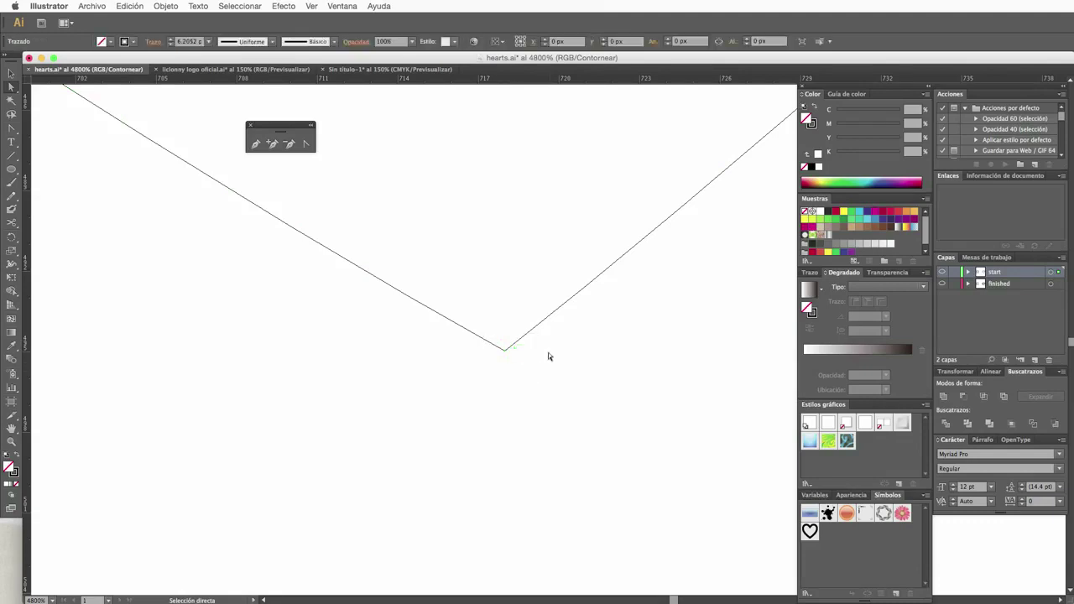
pyautogui.click(548, 357)
pyautogui.click(484, 339)
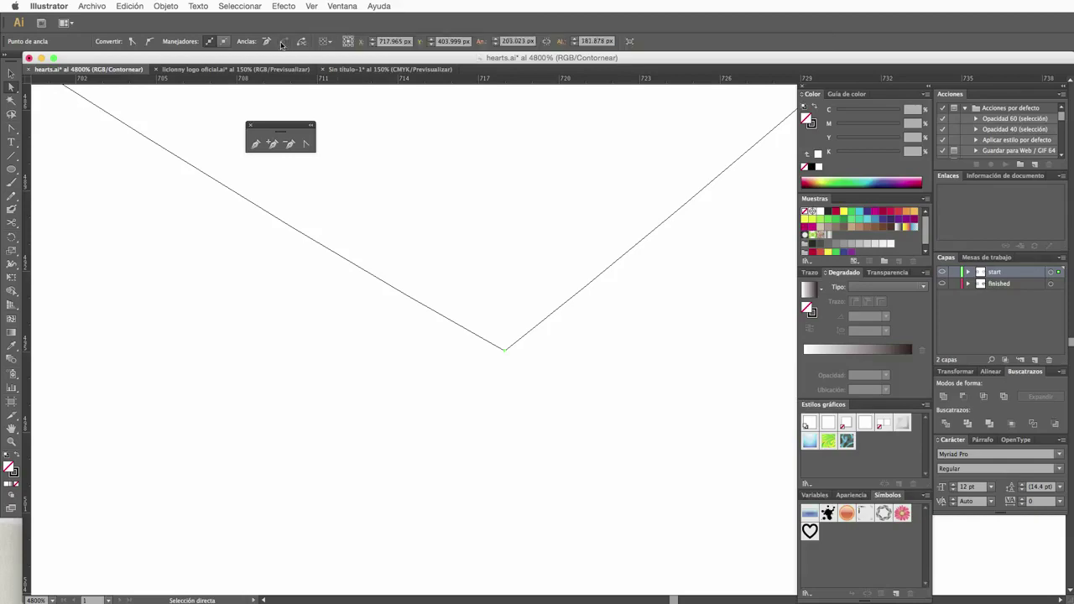
pyautogui.click(311, 6)
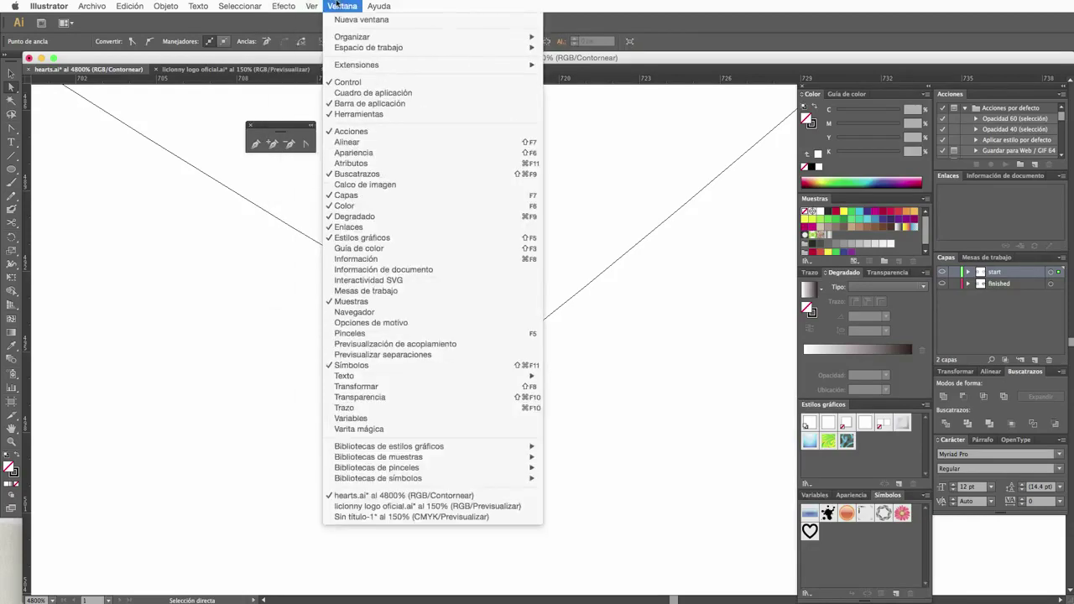
pyautogui.click(324, 20)
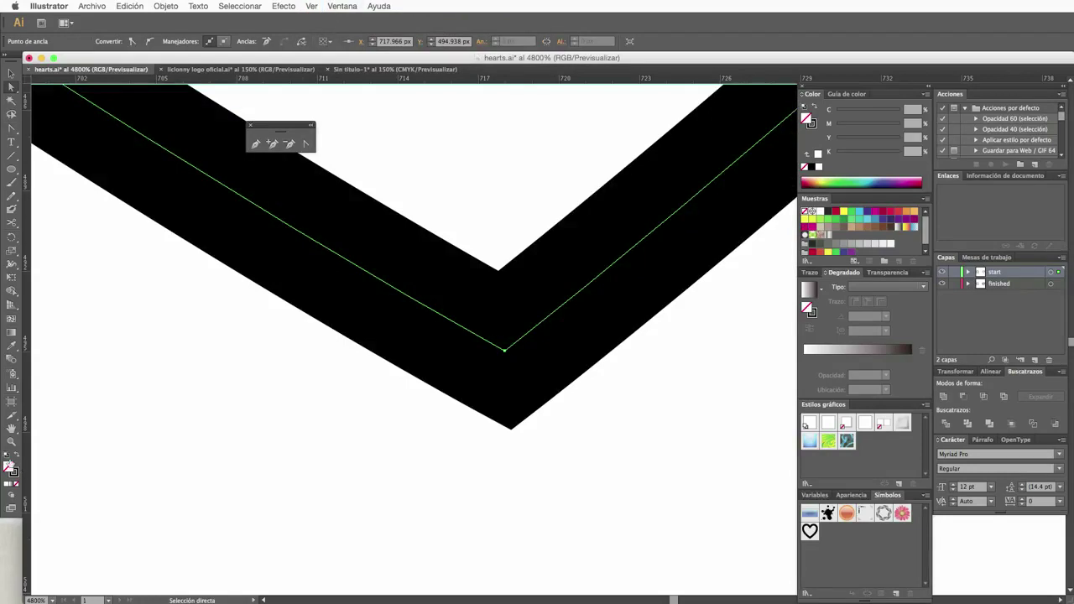
# Zoom out from 4800% to 150% to show the whole double heart and neighbouring artboards.
pyautogui.click(11, 441)
pyautogui.keyDown('alt'); pyautogui.click(517, 257); pyautogui.keyUp('alt')
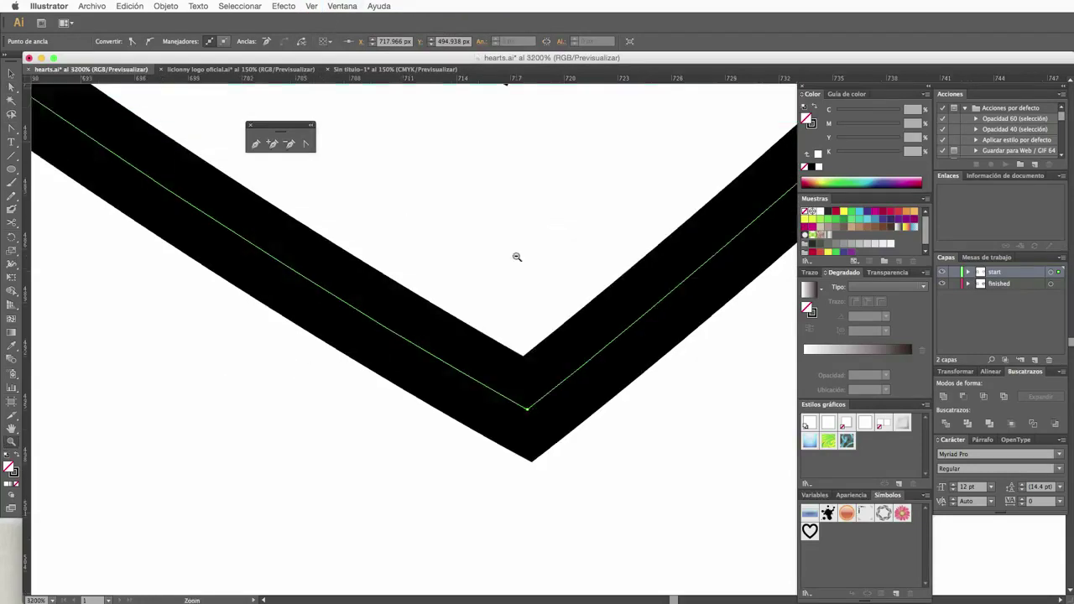
pyautogui.keyDown('alt'); pyautogui.click(537, 262); pyautogui.keyUp('alt')
pyautogui.keyDown('alt'); pyautogui.click(539, 264); pyautogui.keyUp('alt')
pyautogui.keyDown('alt'); pyautogui.click(539, 263); pyautogui.keyUp('alt')
pyautogui.keyDown('alt'); pyautogui.click(539, 263); pyautogui.keyUp('alt')
pyautogui.keyDown('alt'); pyautogui.click(547, 270); pyautogui.keyUp('alt')
pyautogui.keyDown('alt'); pyautogui.click(554, 276); pyautogui.keyUp('alt')
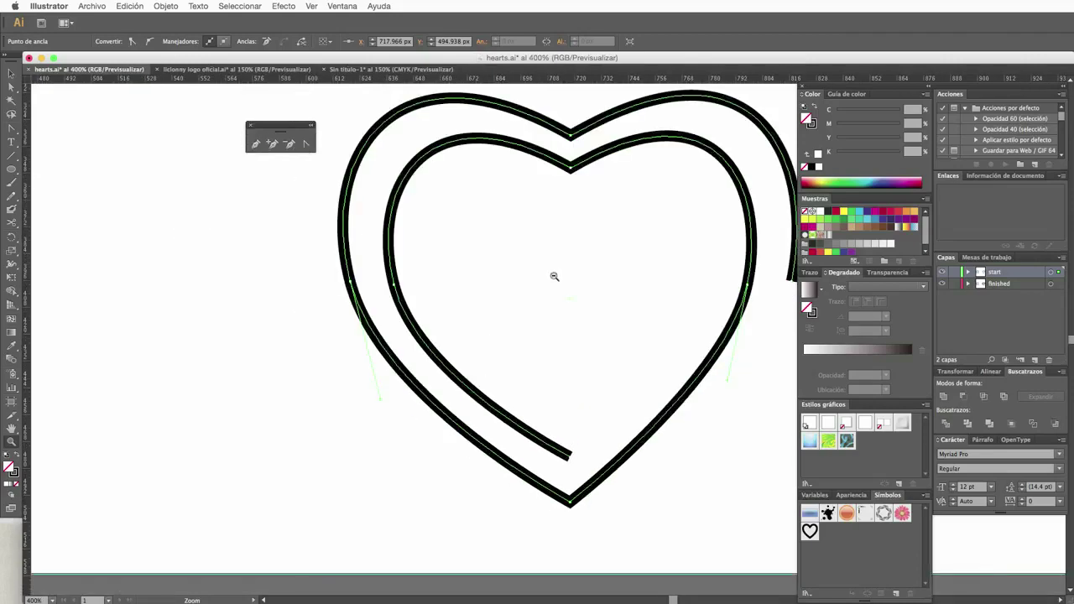
pyautogui.moveTo(674, 599); pyautogui.dragTo(678, 599)
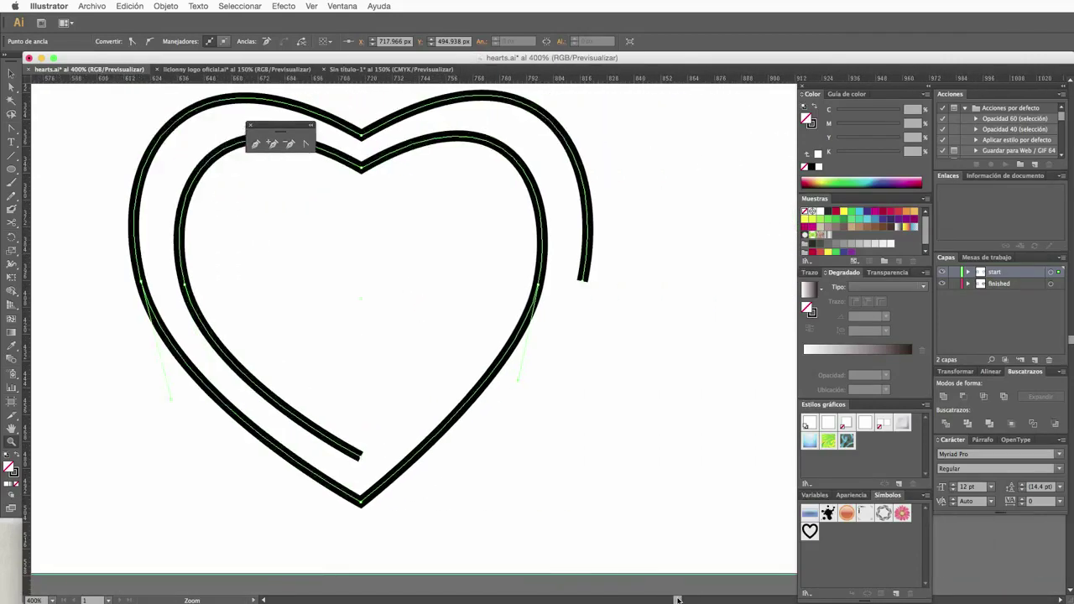
pyautogui.keyDown('alt'); pyautogui.click(416, 308); pyautogui.keyUp('alt')
pyautogui.keyDown('alt'); pyautogui.click(446, 302); pyautogui.keyUp('alt')
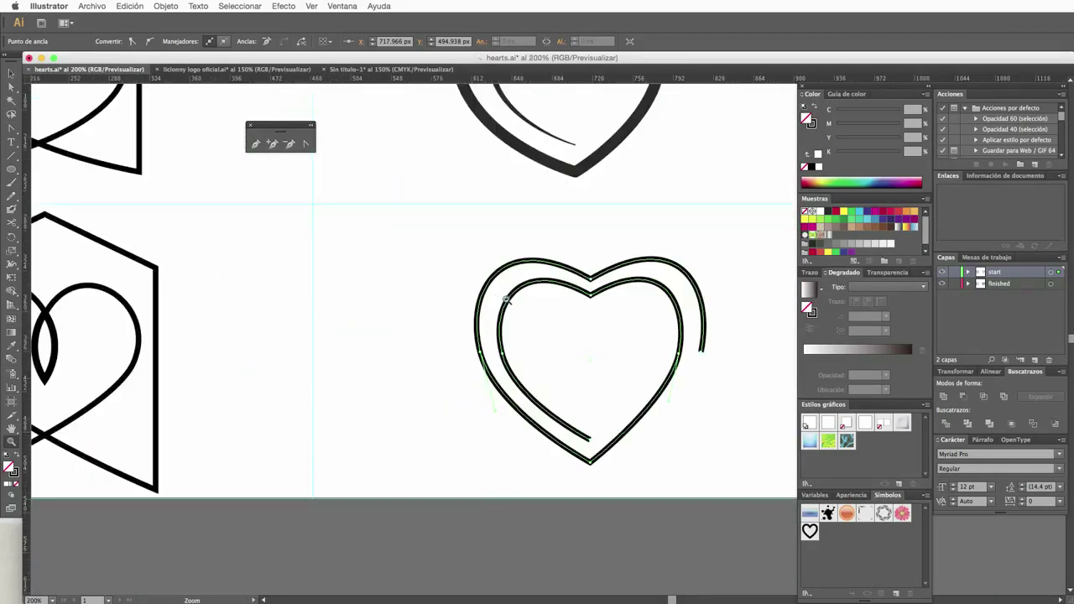
pyautogui.keyDown('alt'); pyautogui.click(620, 305); pyautogui.keyUp('alt')
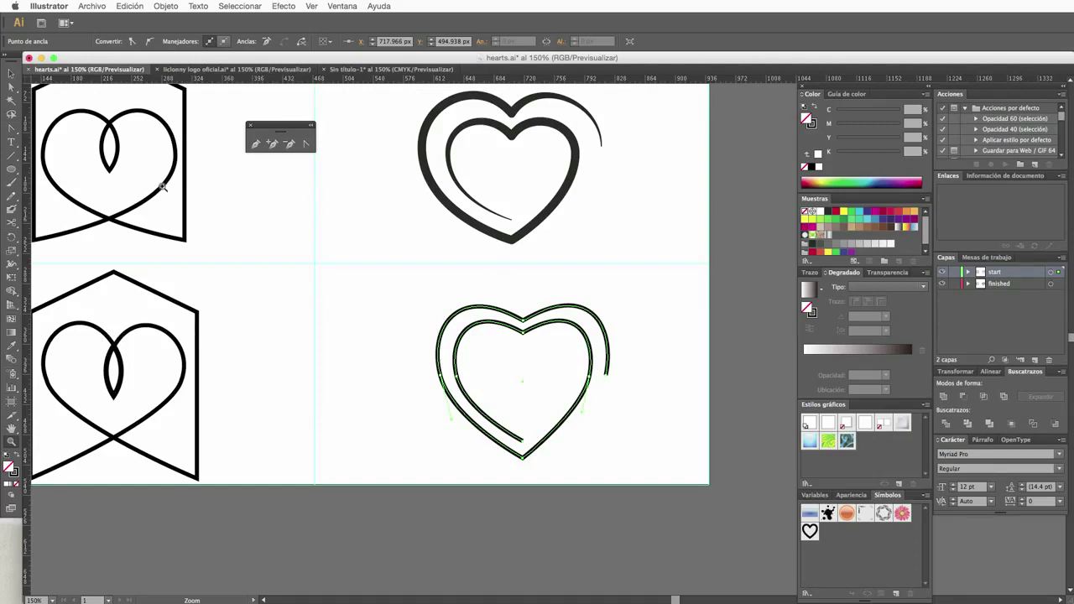
pyautogui.click(11, 73)
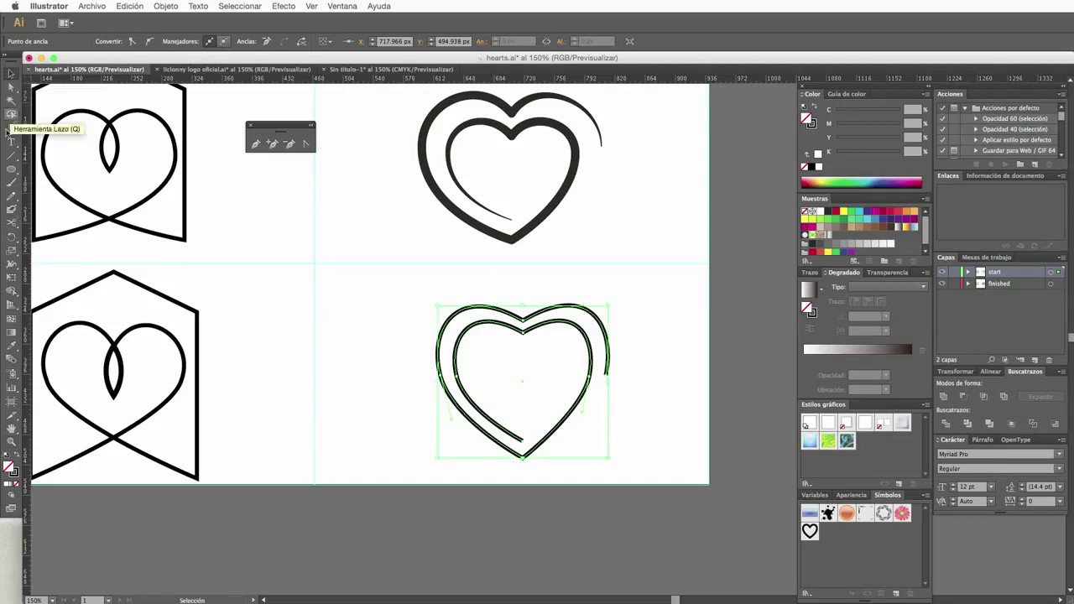
# Widen the outer heart's upper-right stroke and apply the triangular tapering width profile.
pyautogui.click(13, 265)
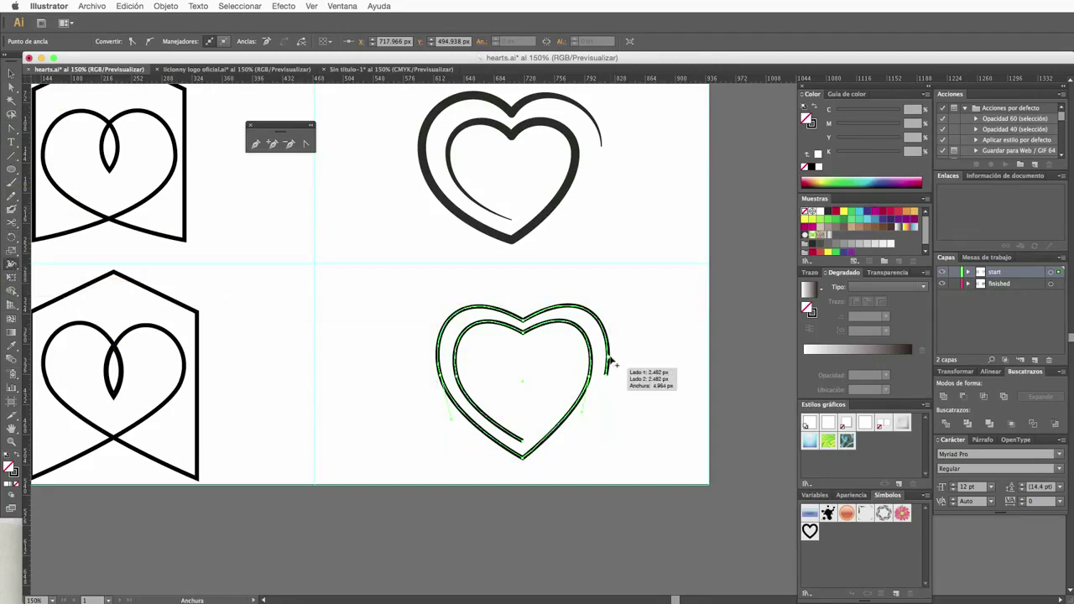
pyautogui.moveTo(609, 361); pyautogui.dragTo(631, 321)
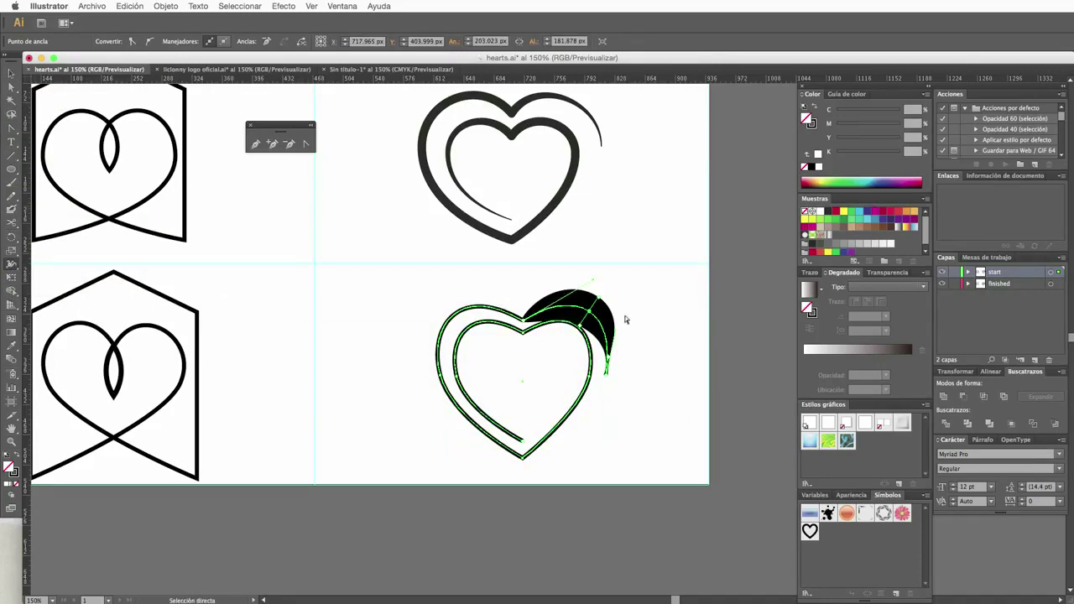
pyautogui.hotkey('ctrl', 'z')
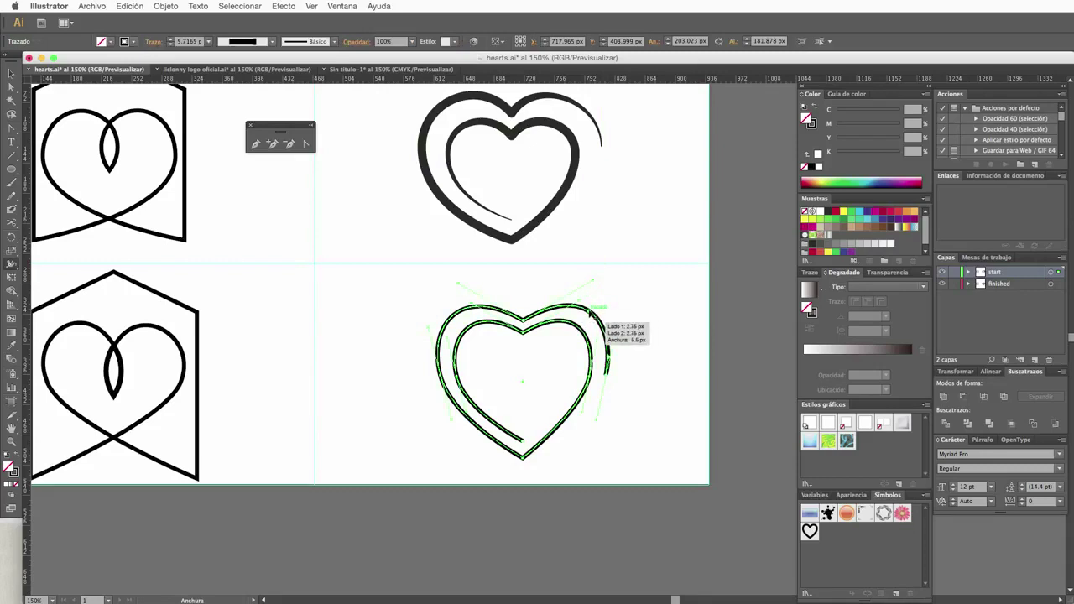
pyautogui.moveTo(590, 312); pyautogui.dragTo(595, 309)
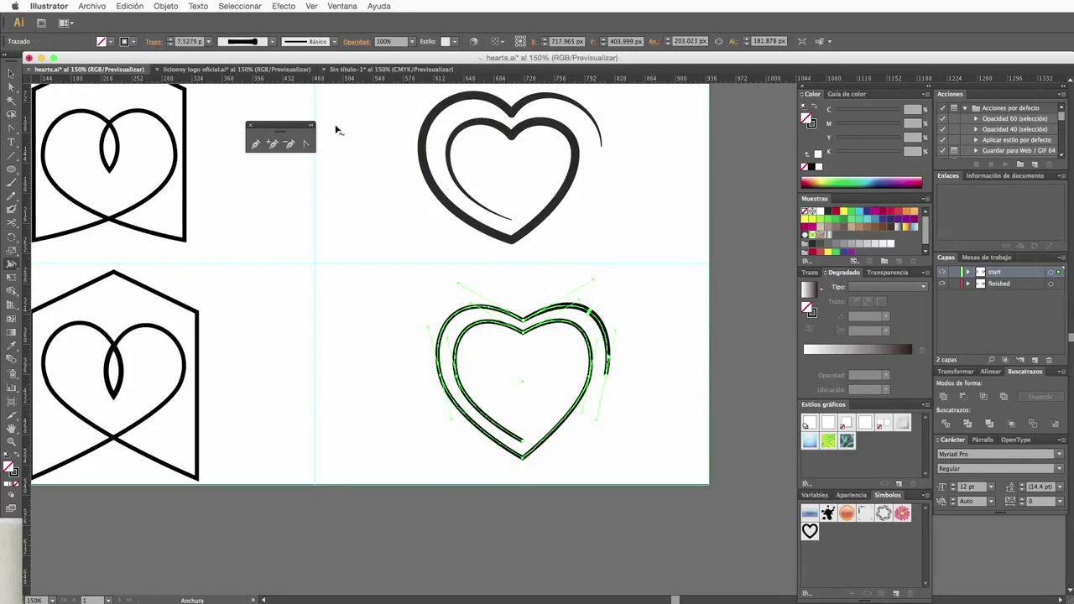
pyautogui.click(271, 42)
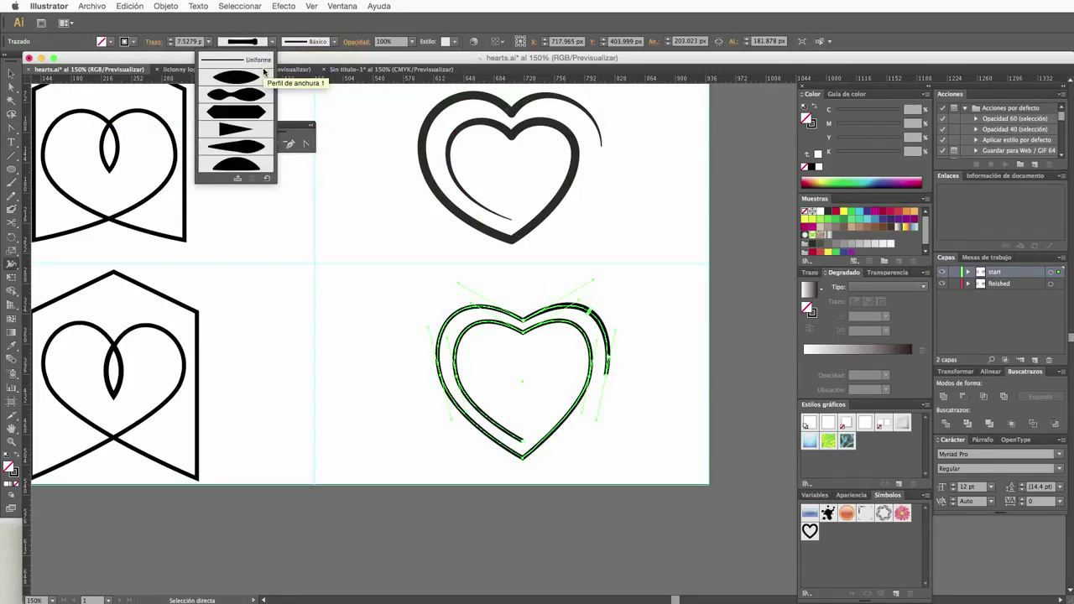
pyautogui.click(239, 132)
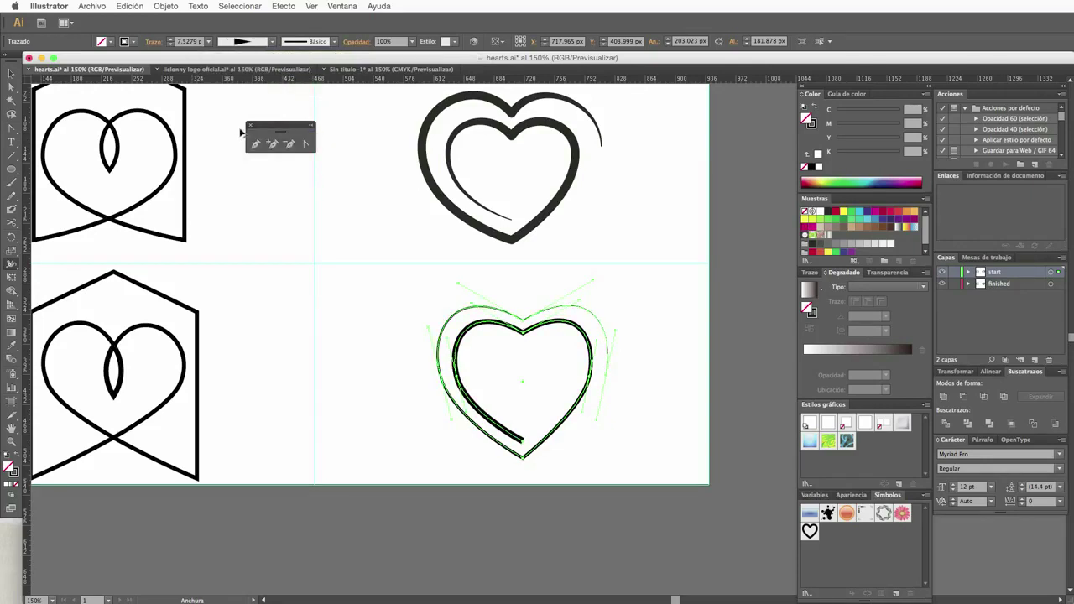
# Replace the triangular width profile on the lower heart with the lens-shaped profile tapering both ends.
pyautogui.hotkey('ctrl', 'z')
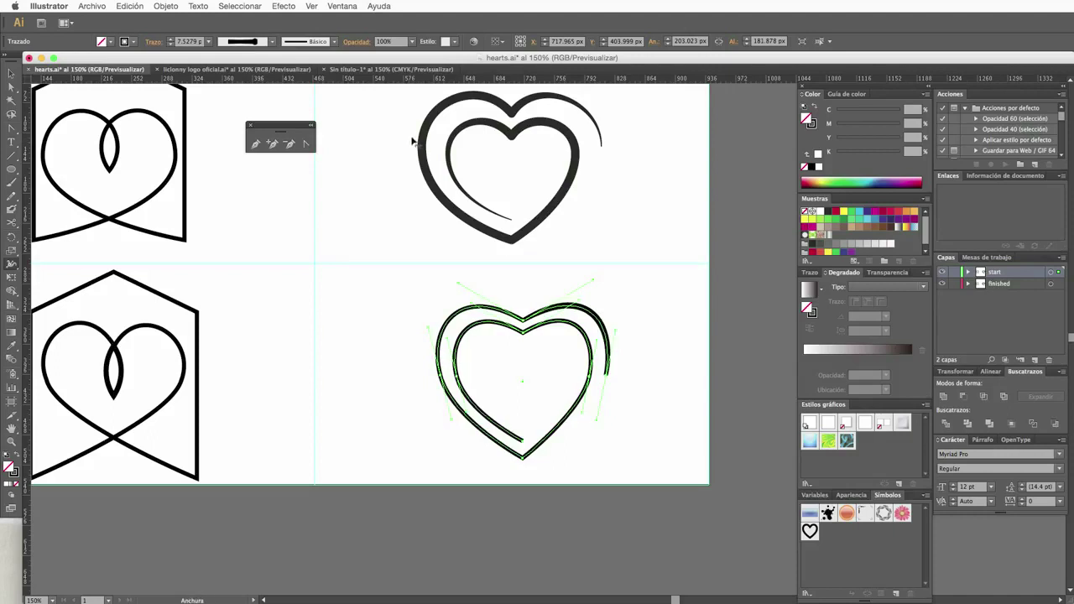
pyautogui.click(254, 41)
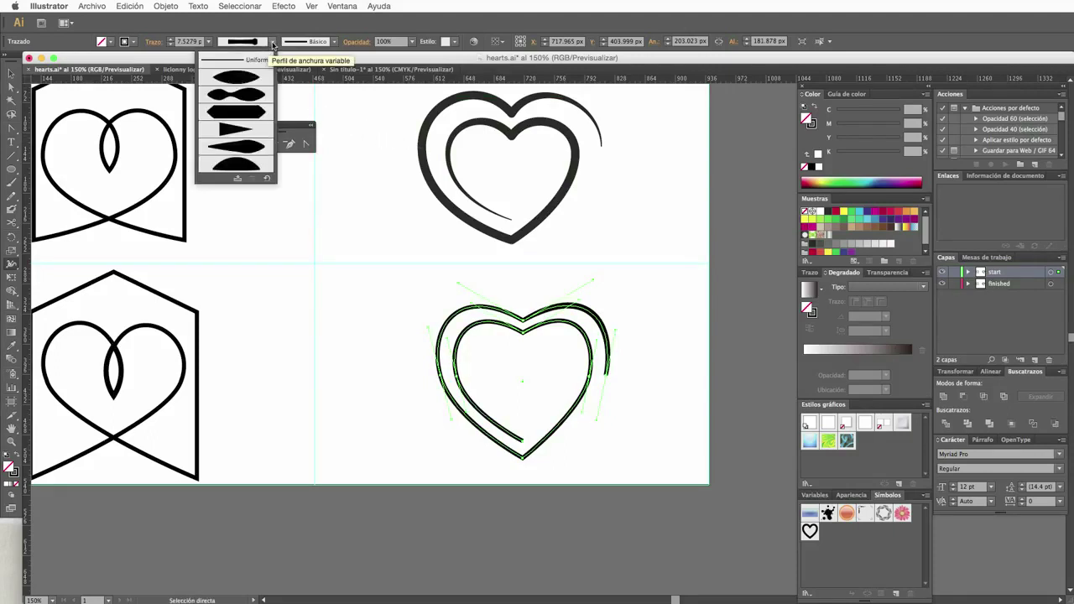
pyautogui.click(253, 78)
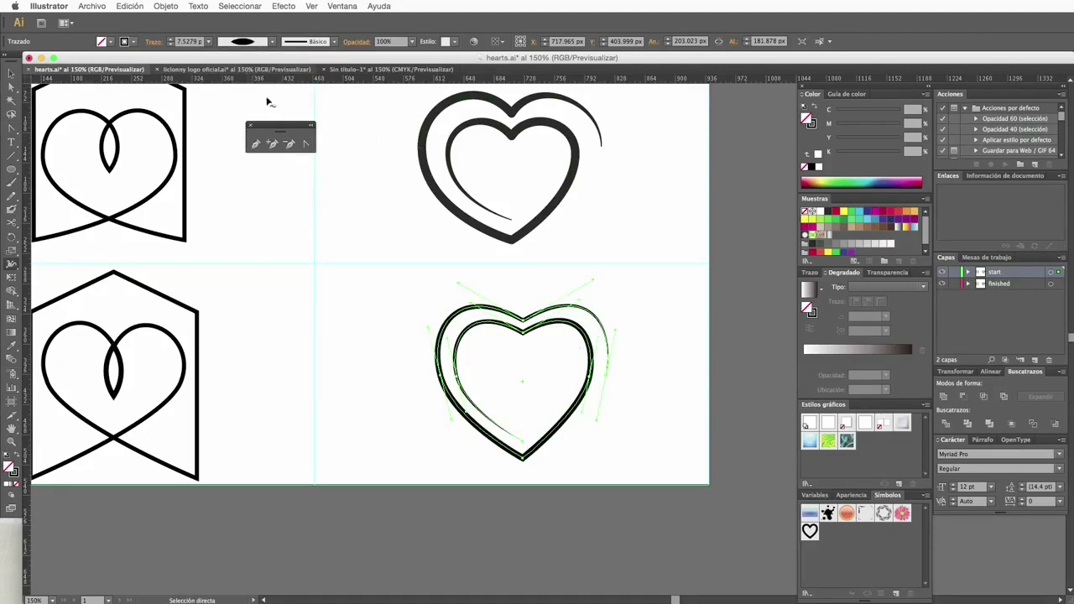
pyautogui.hotkey('shift', 'w')
pyautogui.click(11, 73)
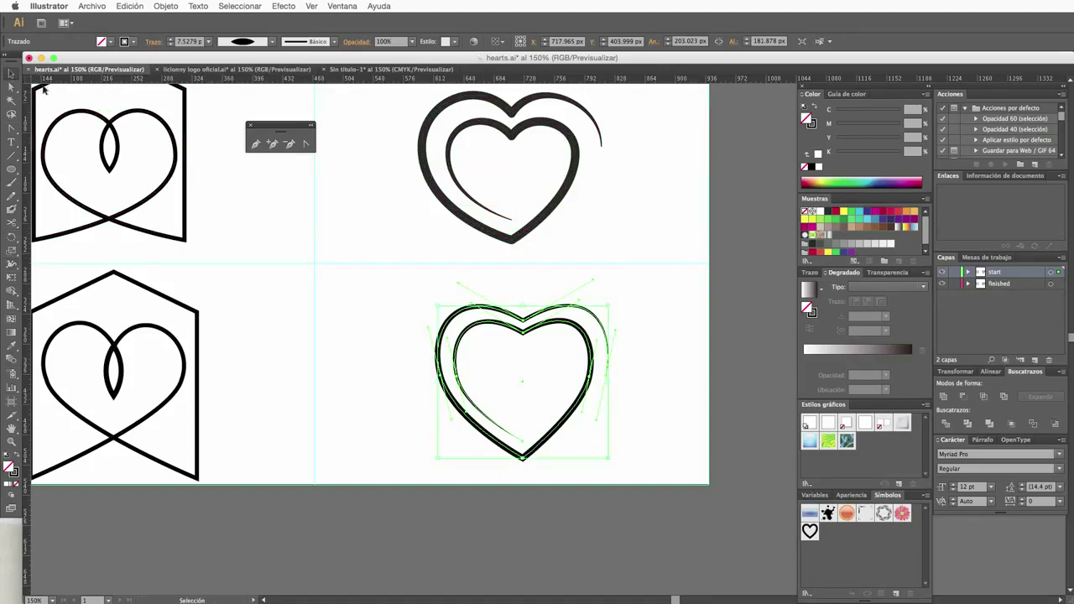
pyautogui.click(462, 265)
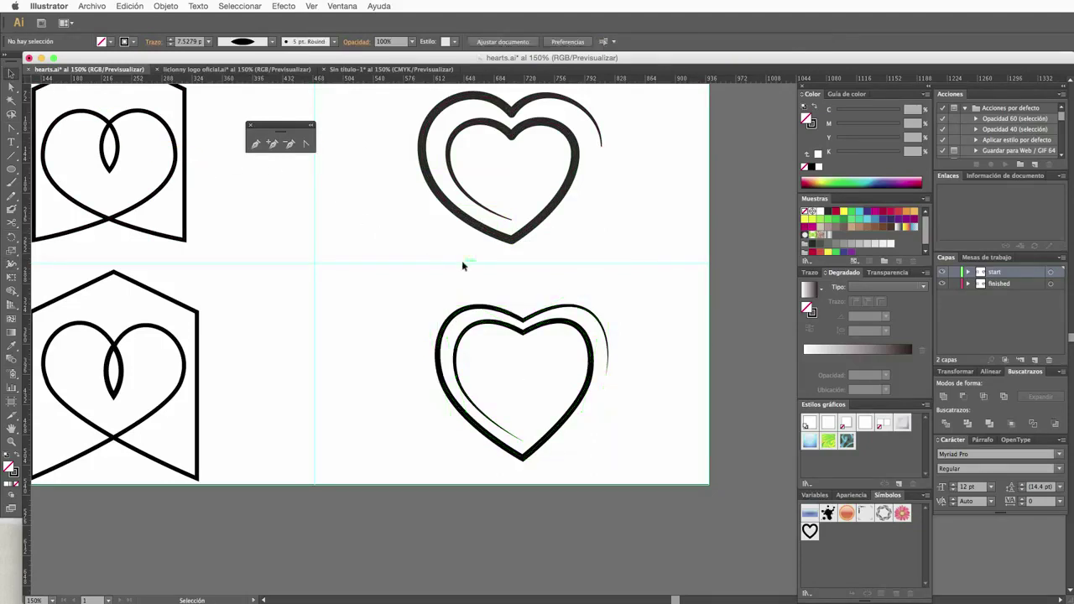
# Raise the lower heart's stroke weight to 14 pt.
pyautogui.click(538, 335)
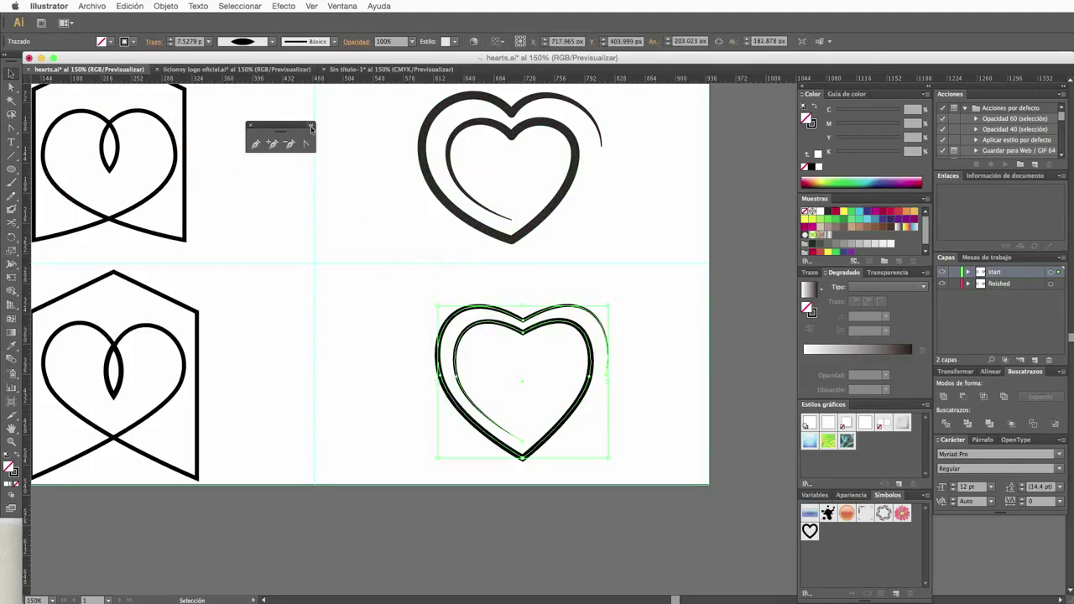
pyautogui.click(171, 40)
pyautogui.click(171, 39)
pyautogui.click(171, 39)
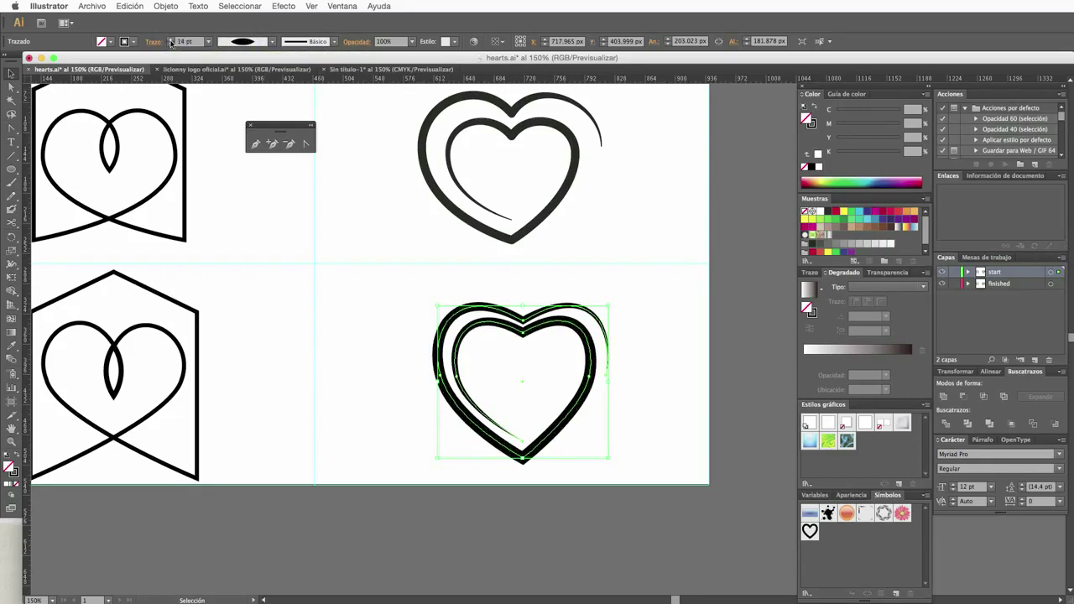
pyautogui.click(380, 317)
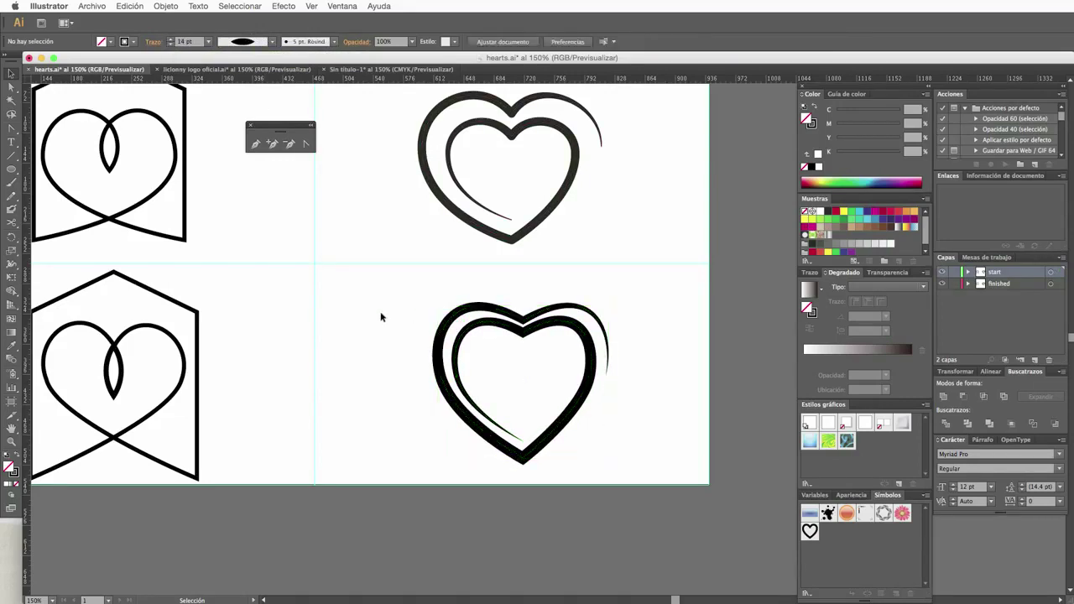